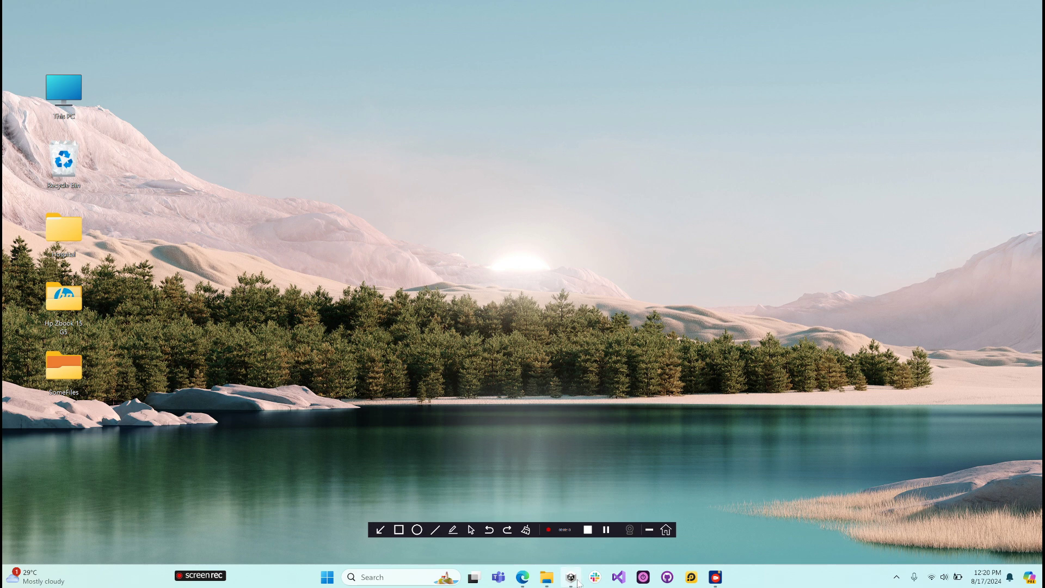
# - Open Unity Hub and look through its Projects, Installs, Learn and Community sections, returning to the project list
pyautogui.click(575, 581)
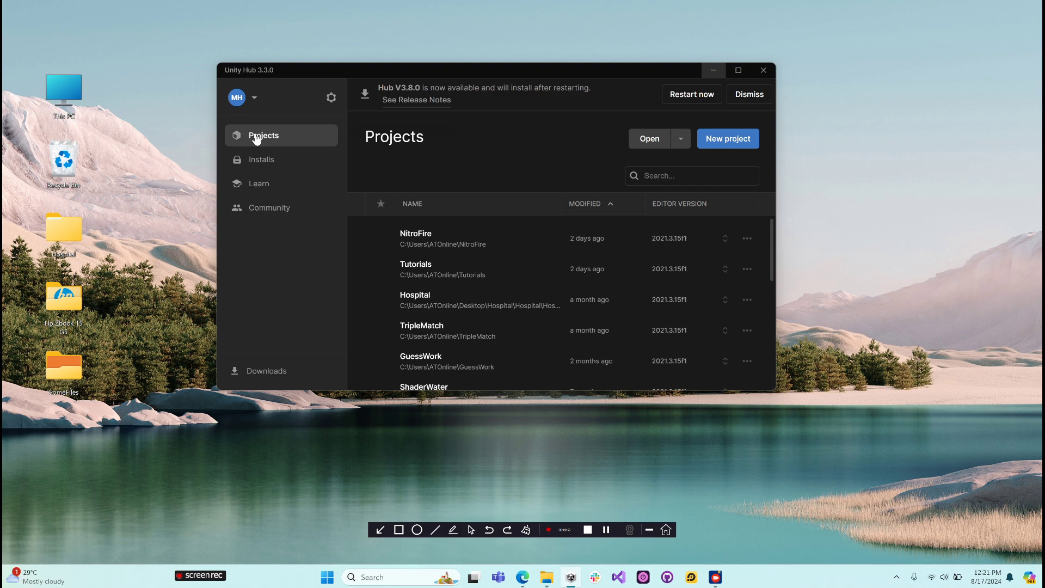
pyautogui.click(263, 163)
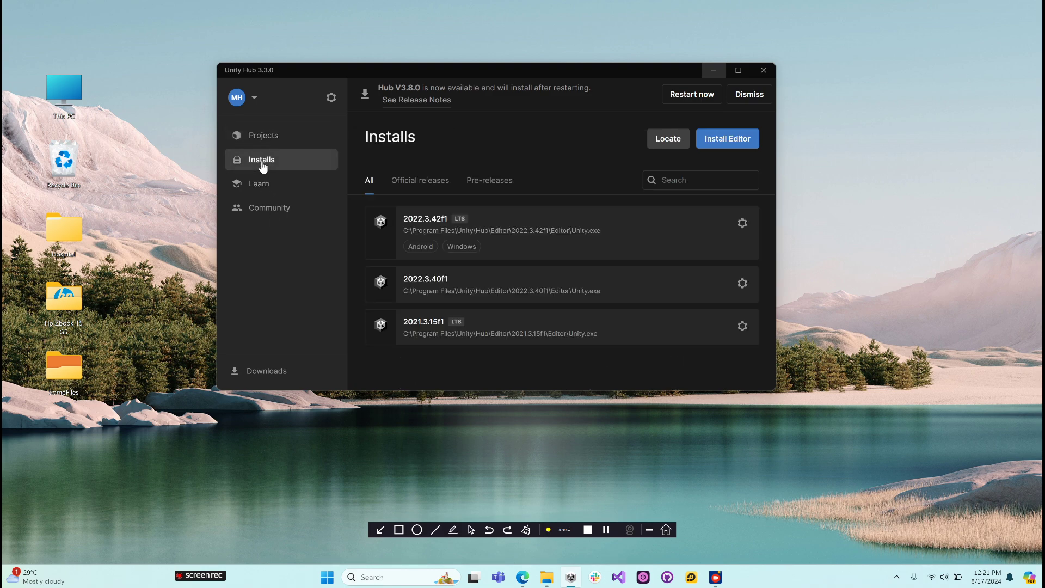
pyautogui.click(268, 191)
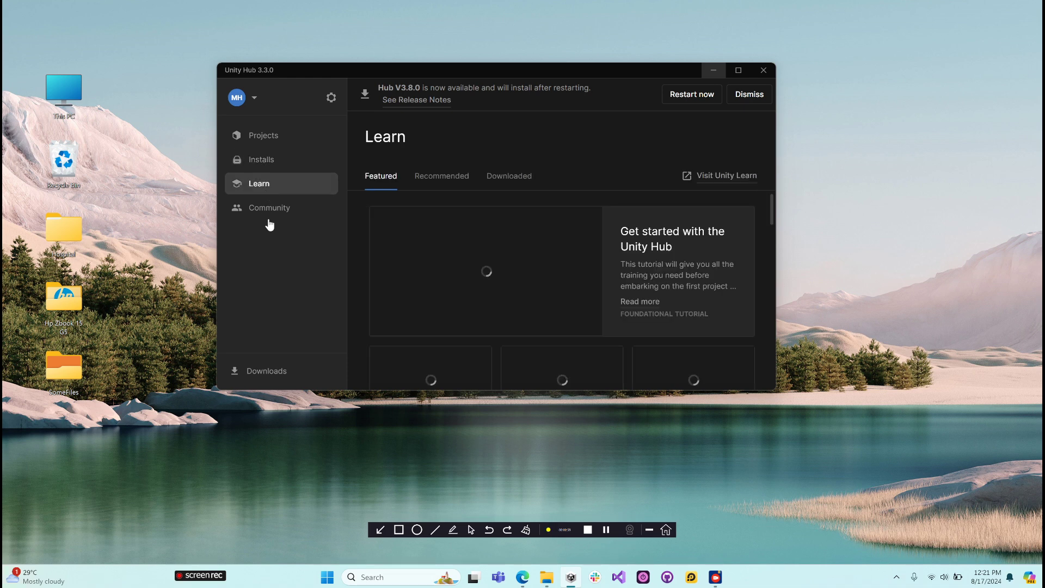
pyautogui.click(268, 209)
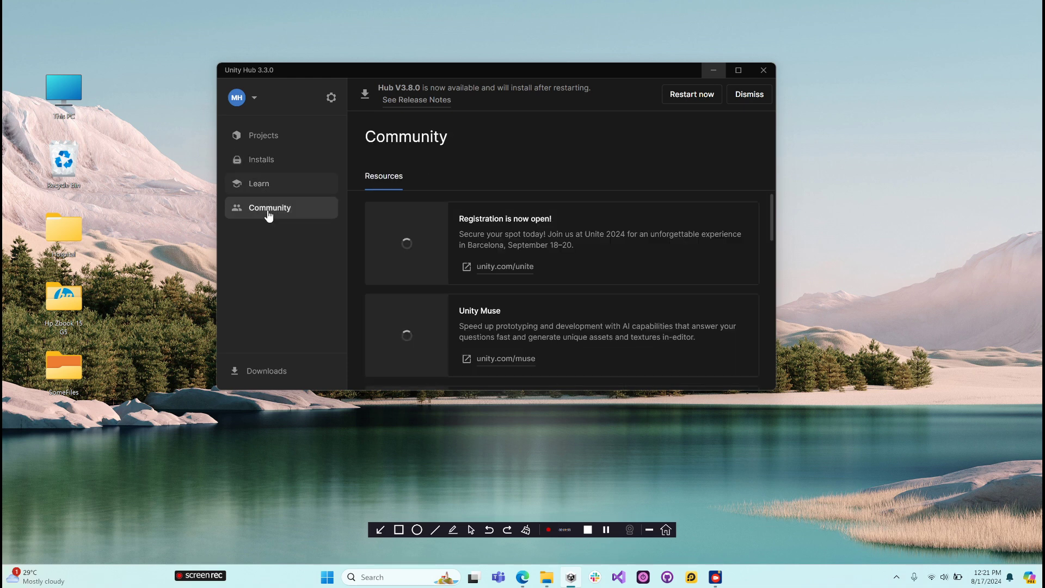
pyautogui.click(263, 137)
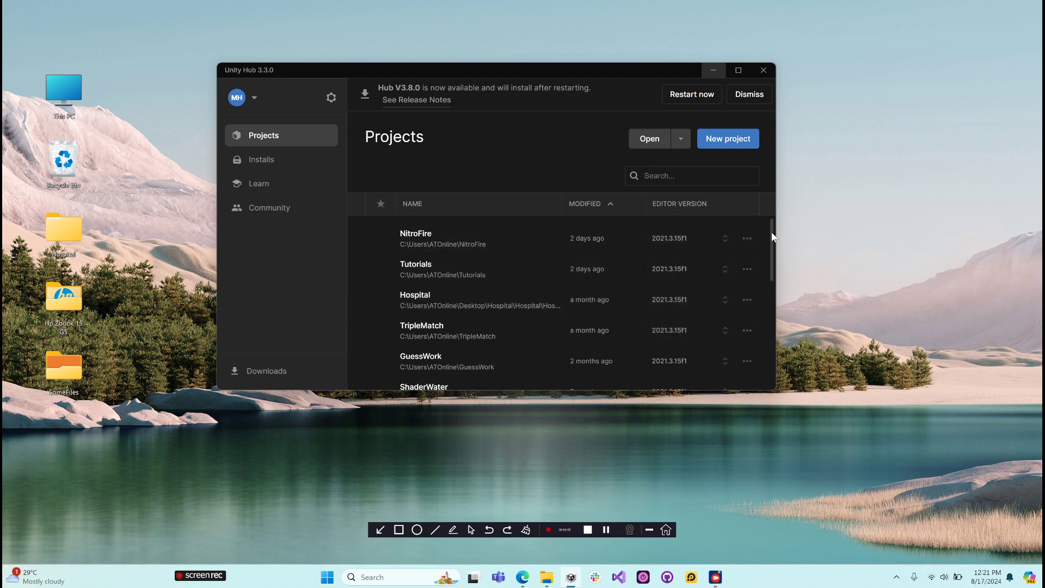
pyautogui.moveTo(773, 236); pyautogui.dragTo(755, 217)
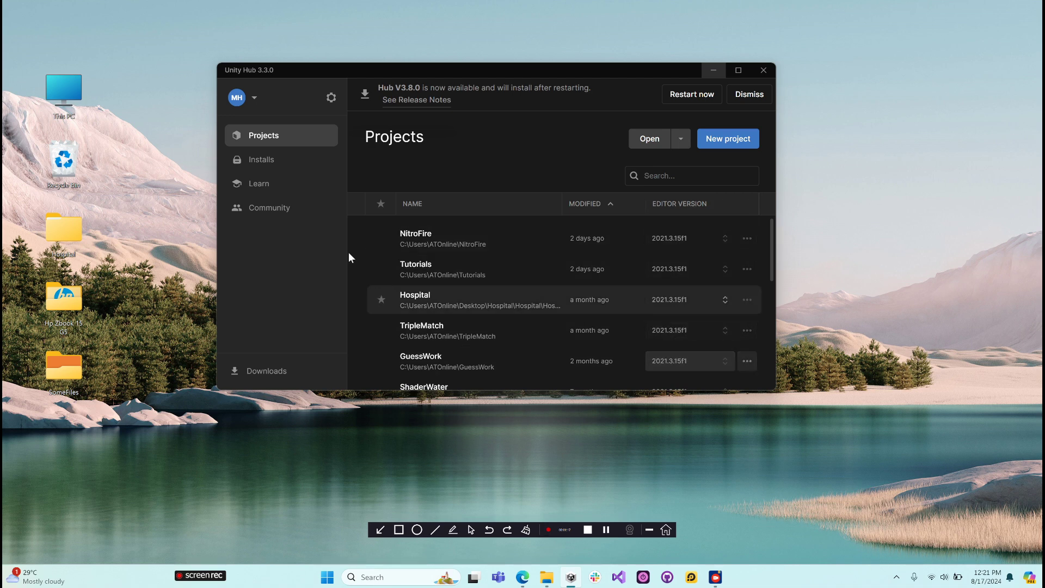
# - Review the installed editor versions by official releases, pre-releases and all installs
pyautogui.click(290, 159)
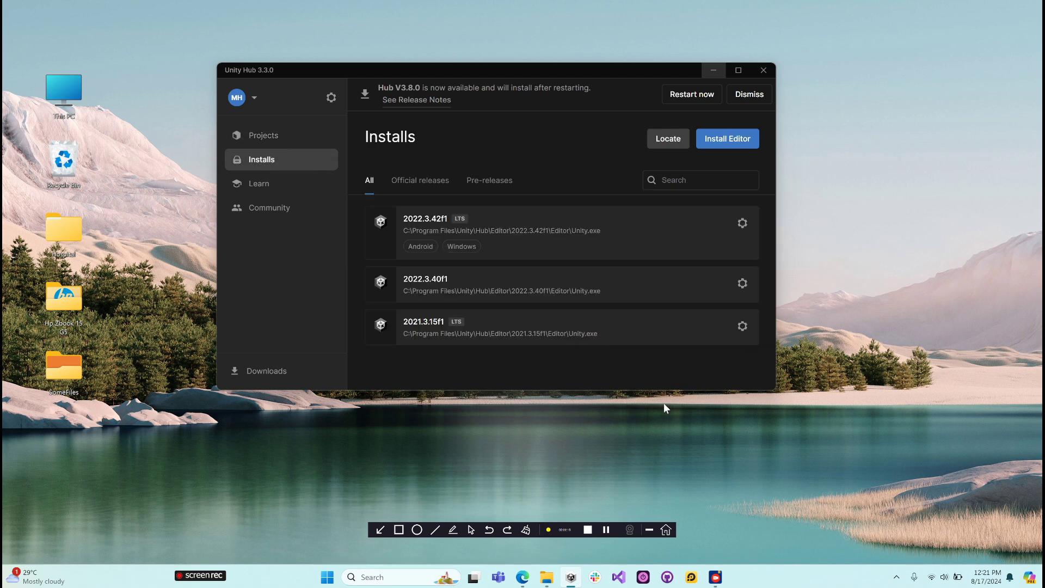
pyautogui.click(413, 186)
pyautogui.click(508, 184)
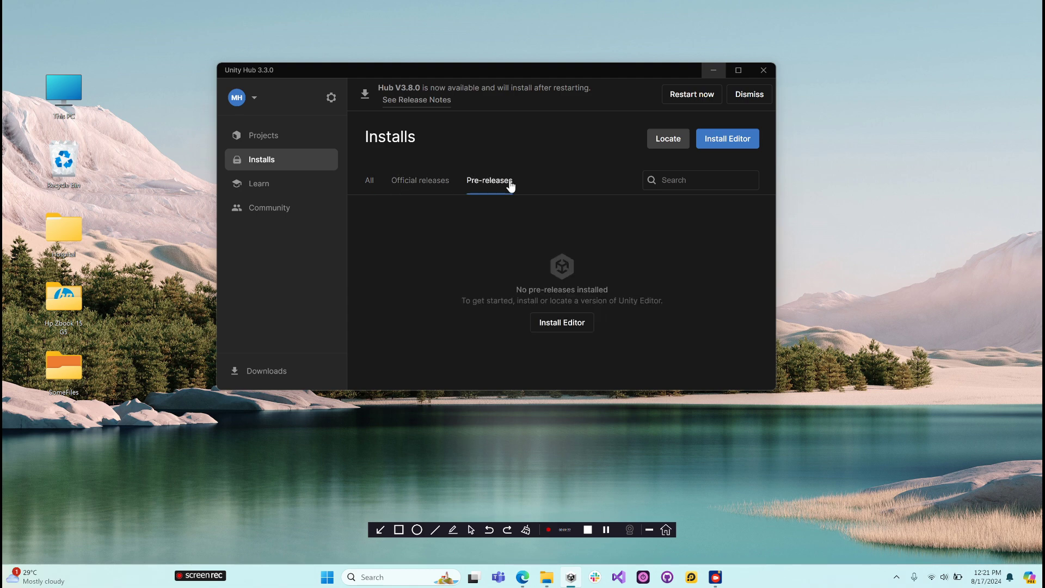
pyautogui.click(369, 181)
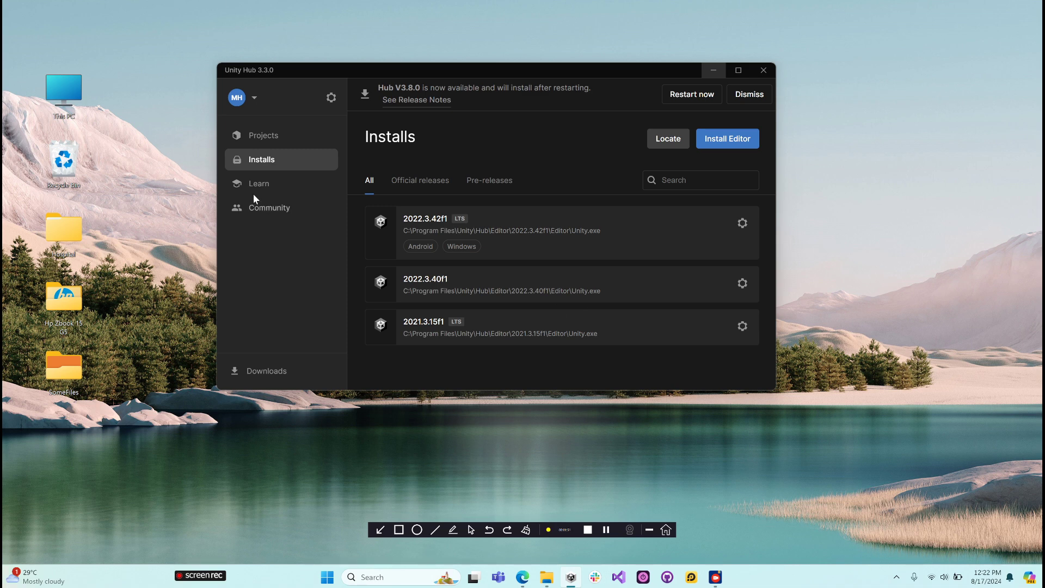
# - Examine the Learn section's featured, recommended and downloaded tutorials, browsing through the featured content
pyautogui.click(261, 136)
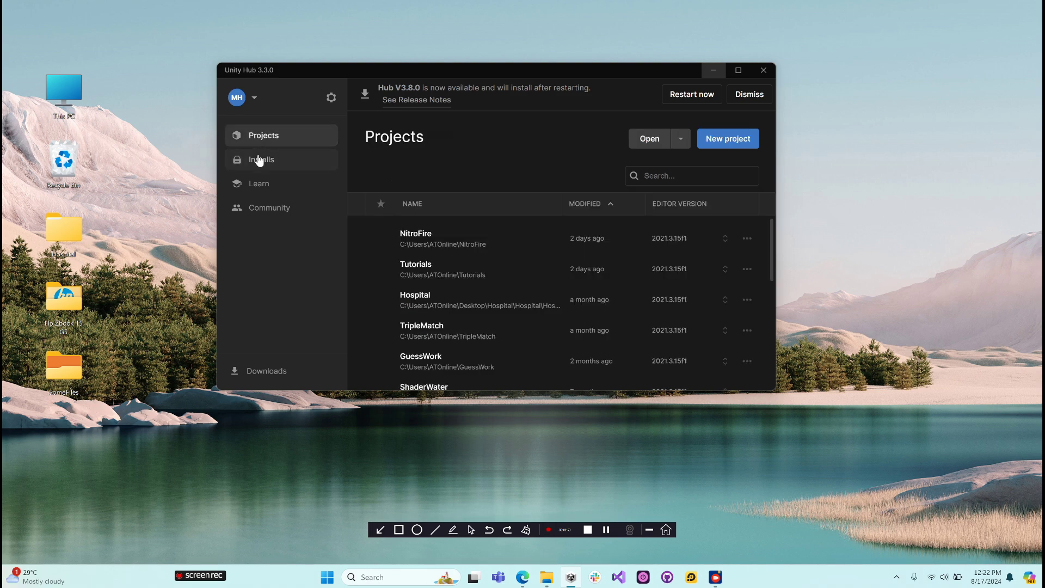
pyautogui.click(259, 160)
pyautogui.click(262, 184)
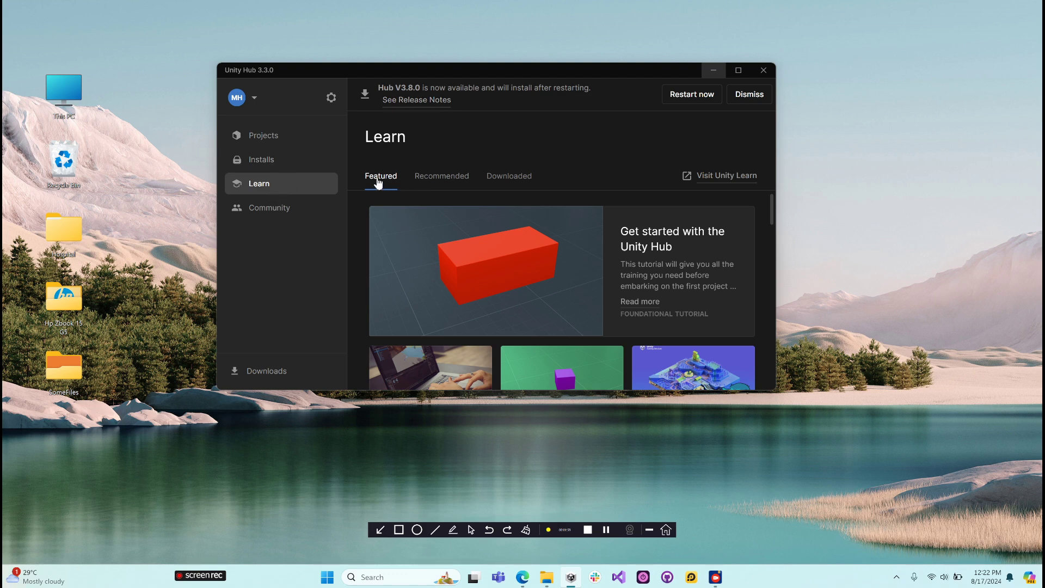
pyautogui.click(439, 183)
pyautogui.click(528, 183)
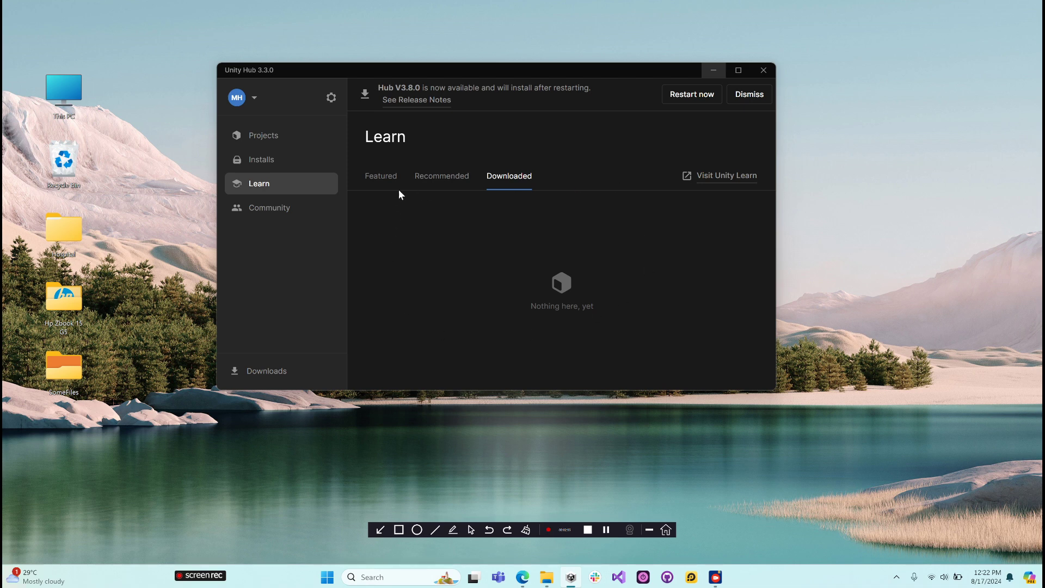
pyautogui.click(388, 178)
pyautogui.scroll(-5, 626, 240)
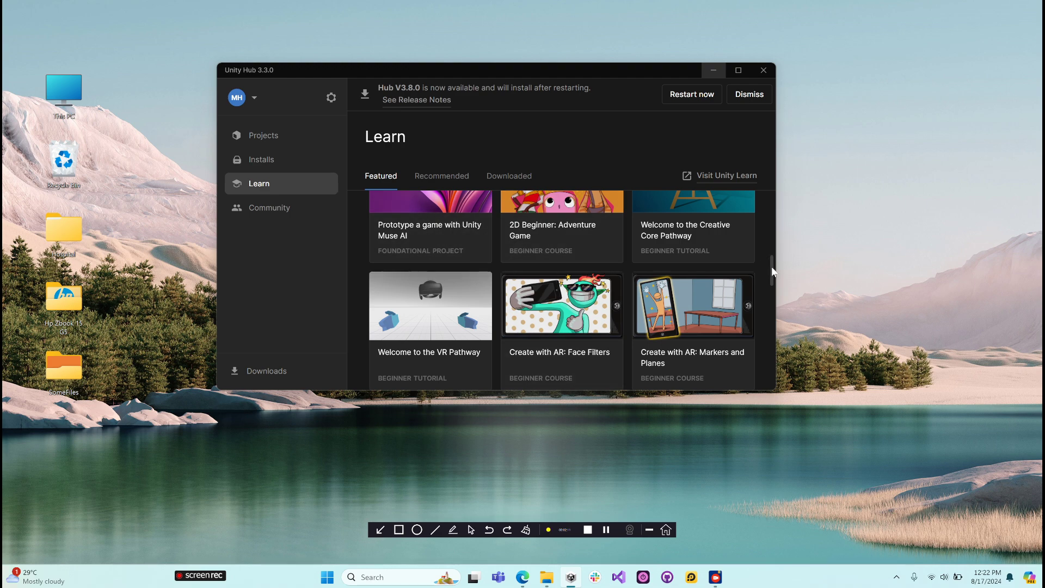
pyautogui.moveTo(774, 270); pyautogui.dragTo(744, 198)
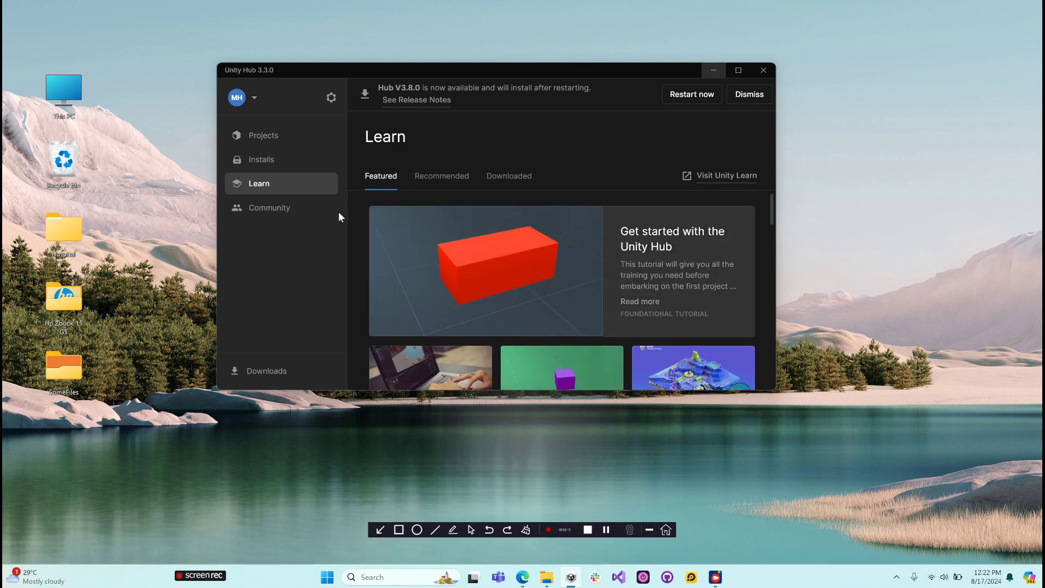
# - Browse the resources offered in the Community section
pyautogui.click(285, 211)
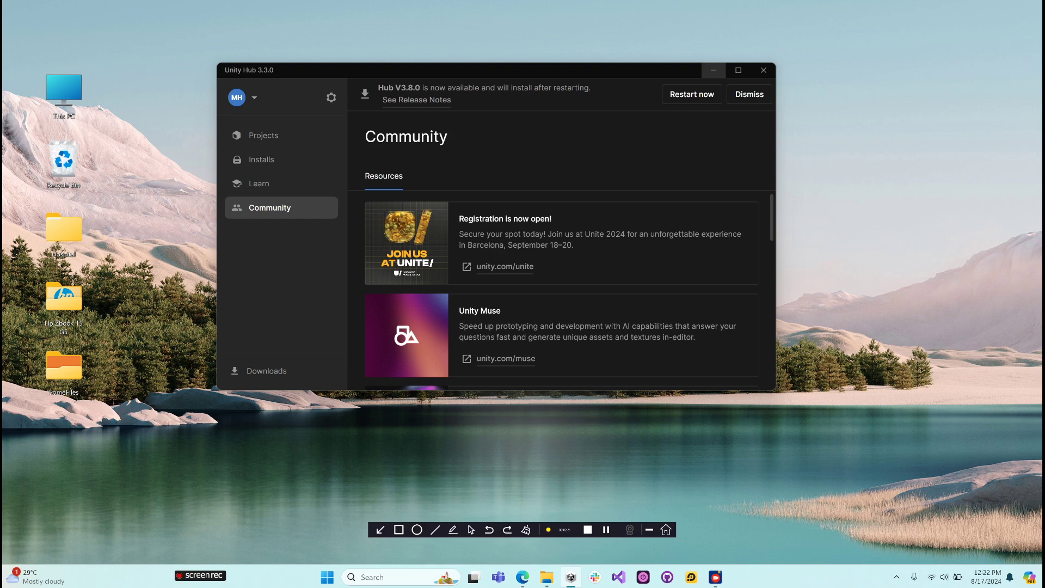
pyautogui.scroll(-4, 566, 265)
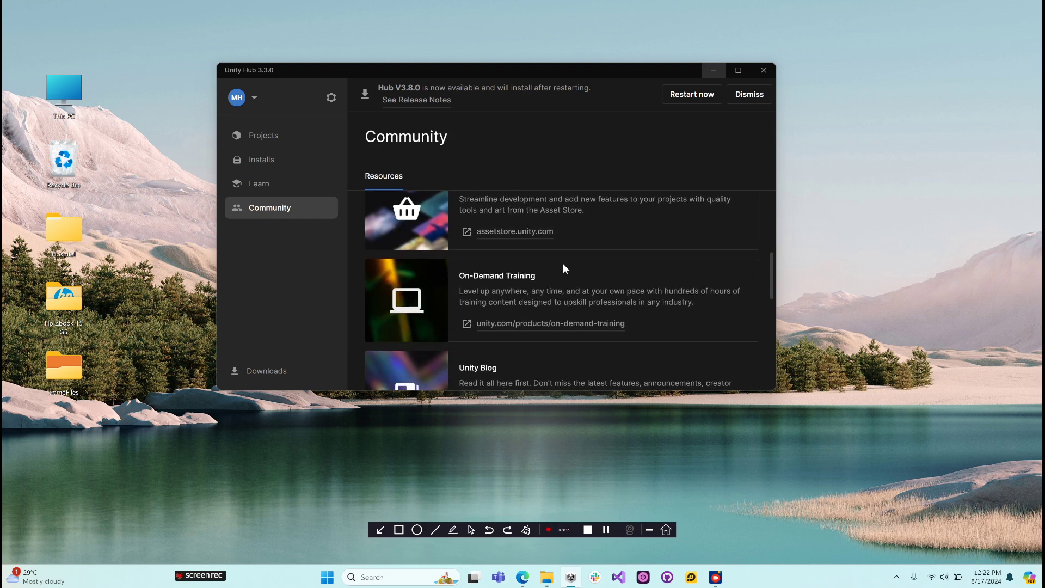
pyautogui.scroll(-6, 563, 266)
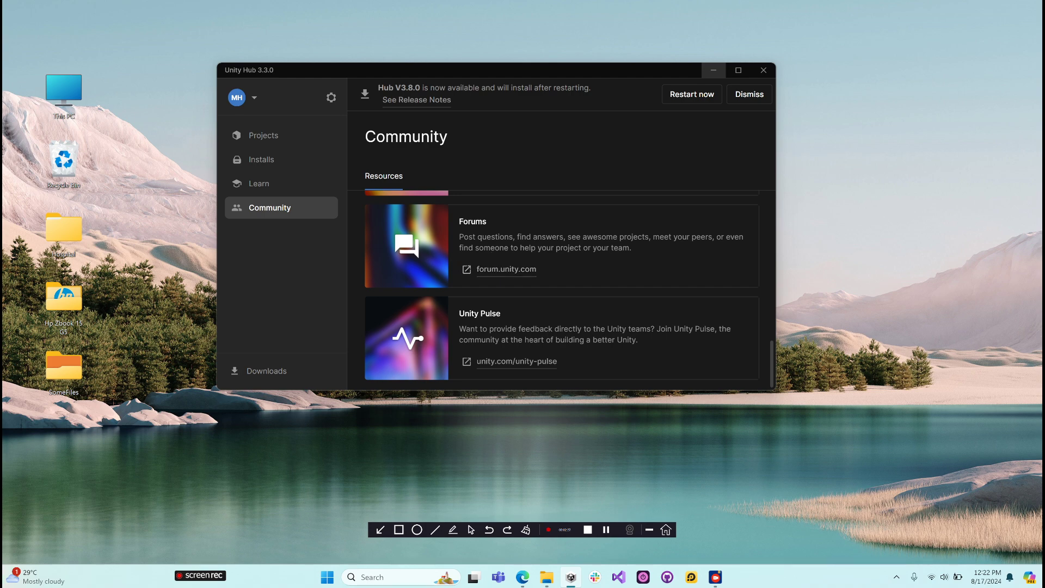
pyautogui.scroll(2, 463, 264)
pyautogui.scroll(2, 463, 264)
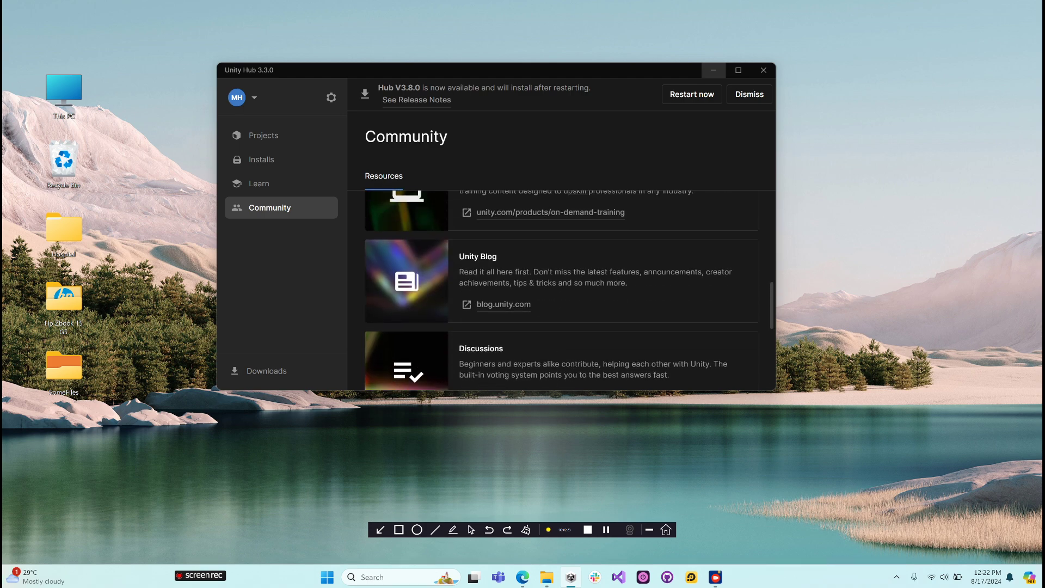
pyautogui.scroll(3, 561, 289)
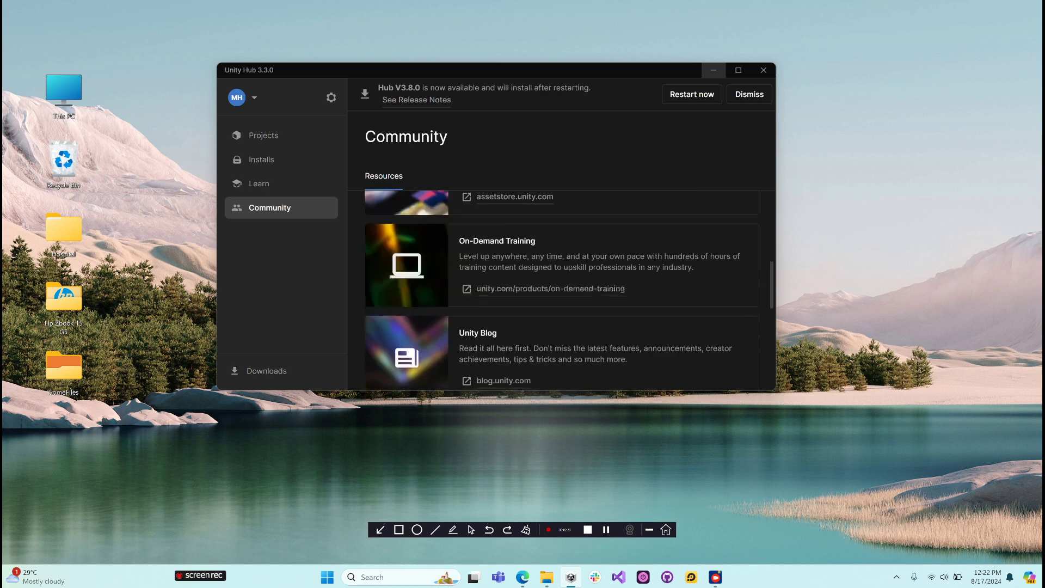
pyautogui.click(267, 188)
pyautogui.click(262, 213)
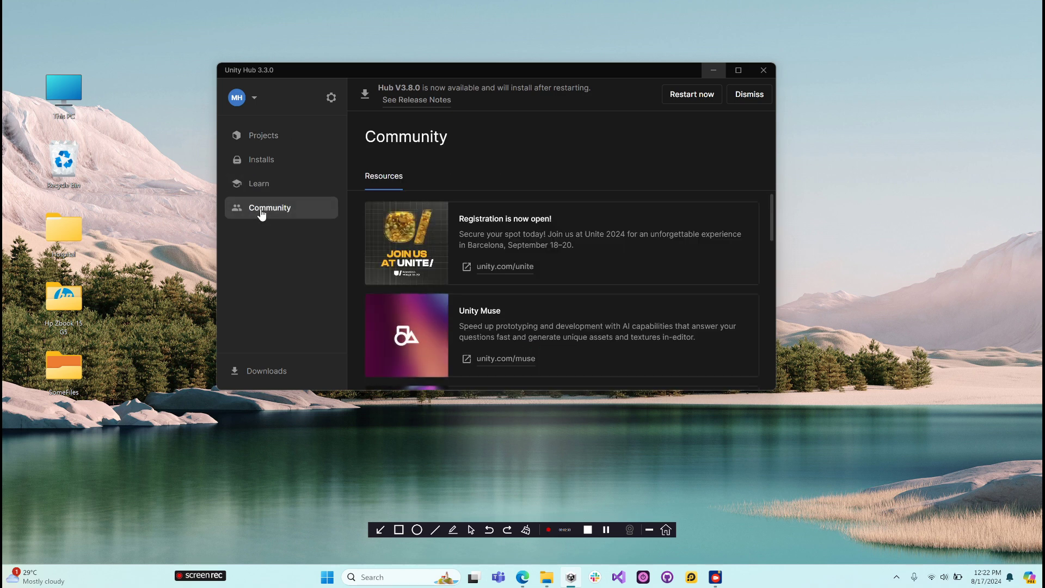
# - Review the editor versions available to install among the official releases, pre-releases and archive, without installing any
pyautogui.click(249, 162)
pyautogui.click(250, 136)
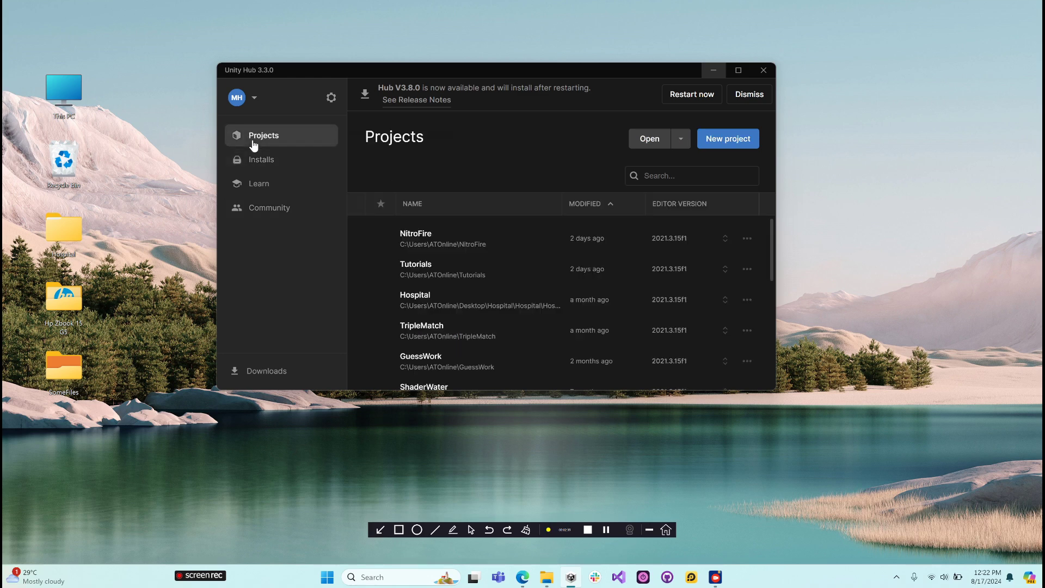
pyautogui.click(253, 161)
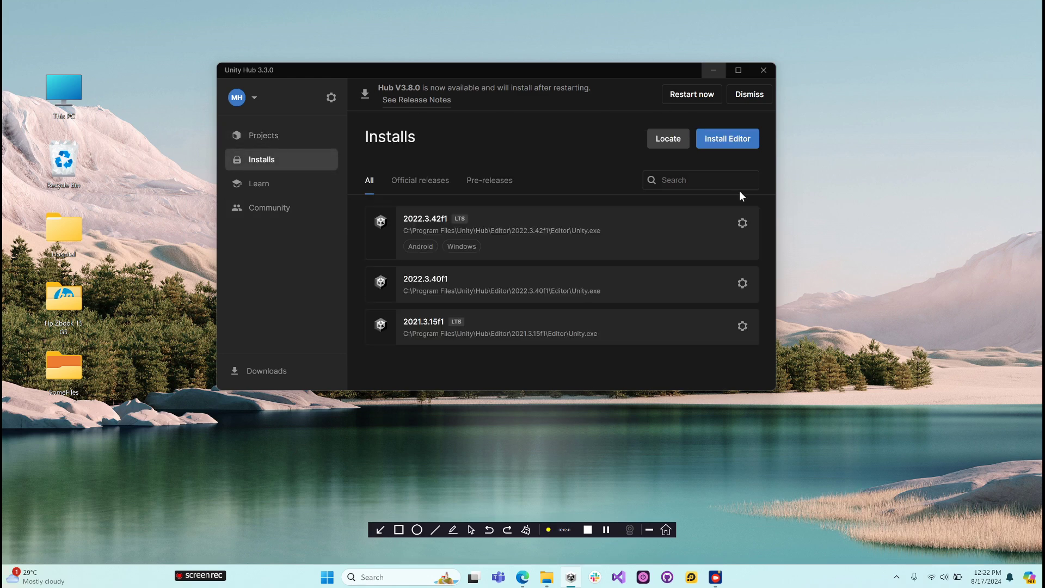
pyautogui.click(719, 139)
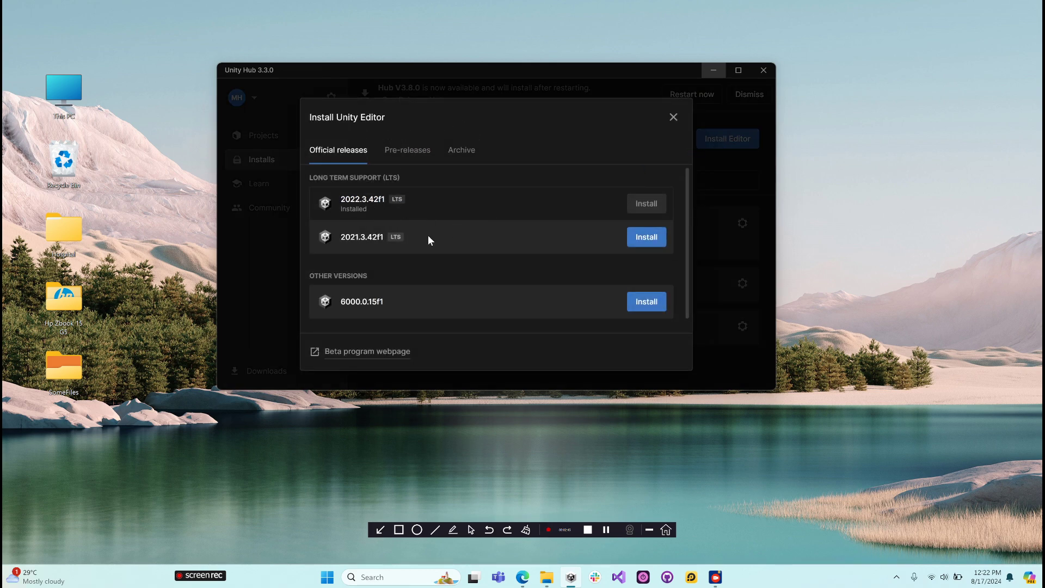
pyautogui.scroll(-1, 428, 236)
pyautogui.scroll(1, 428, 236)
pyautogui.click(411, 156)
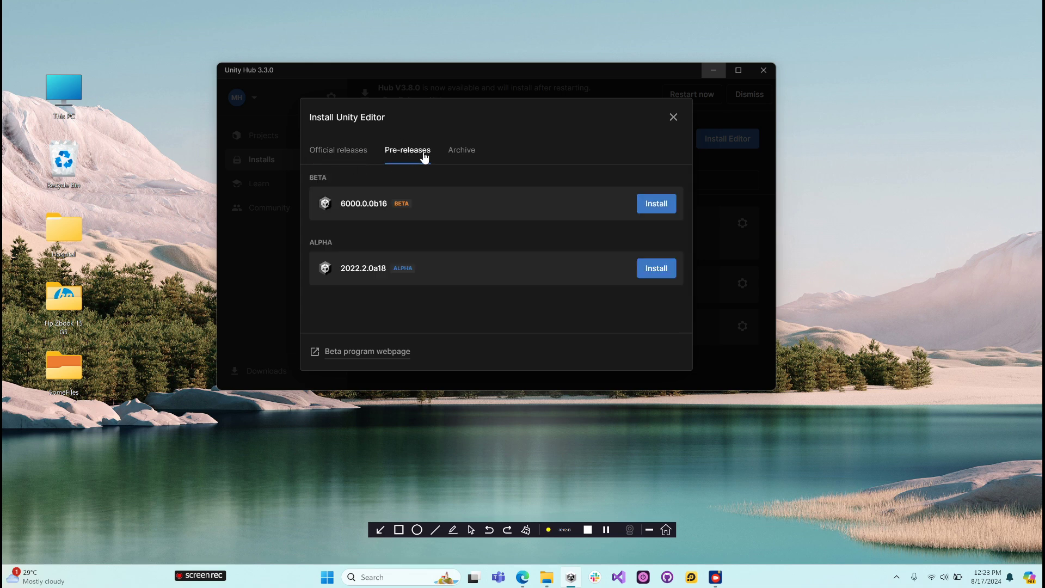
pyautogui.click(449, 155)
pyautogui.click(407, 156)
pyautogui.click(361, 157)
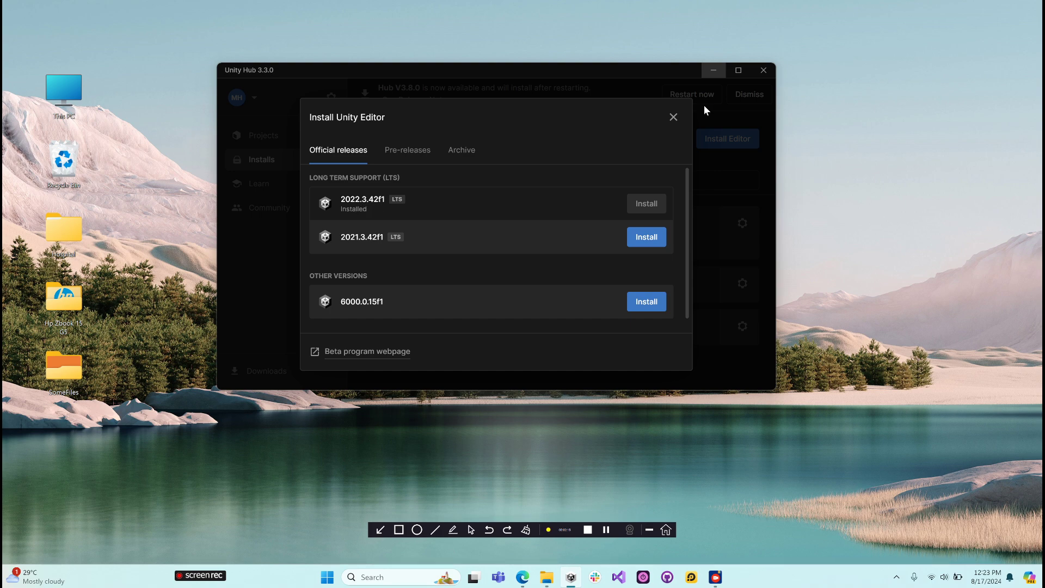
pyautogui.click(673, 118)
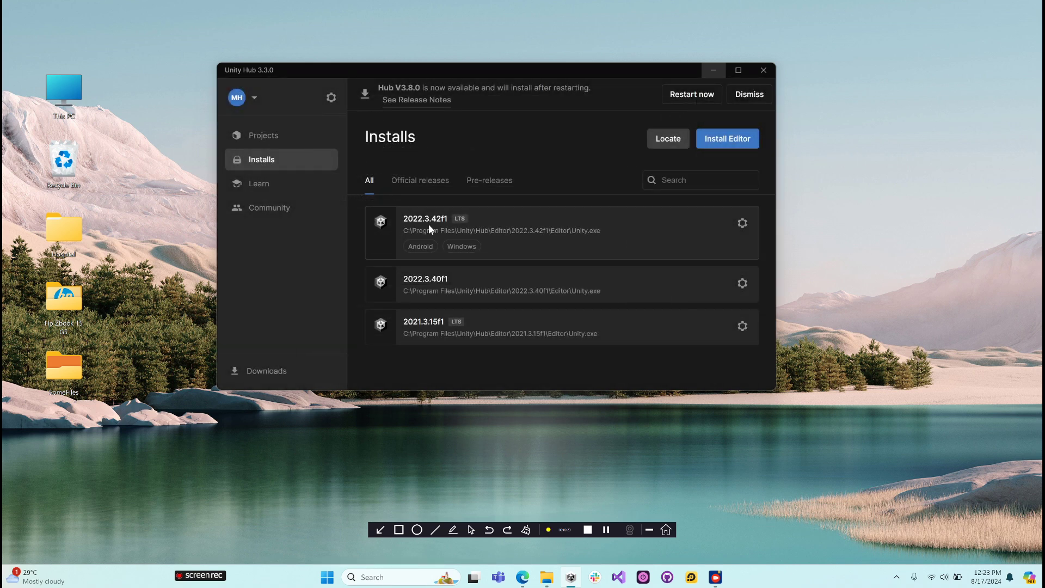
# - Start a new project from the project list and look through all the available templates
pyautogui.click(288, 137)
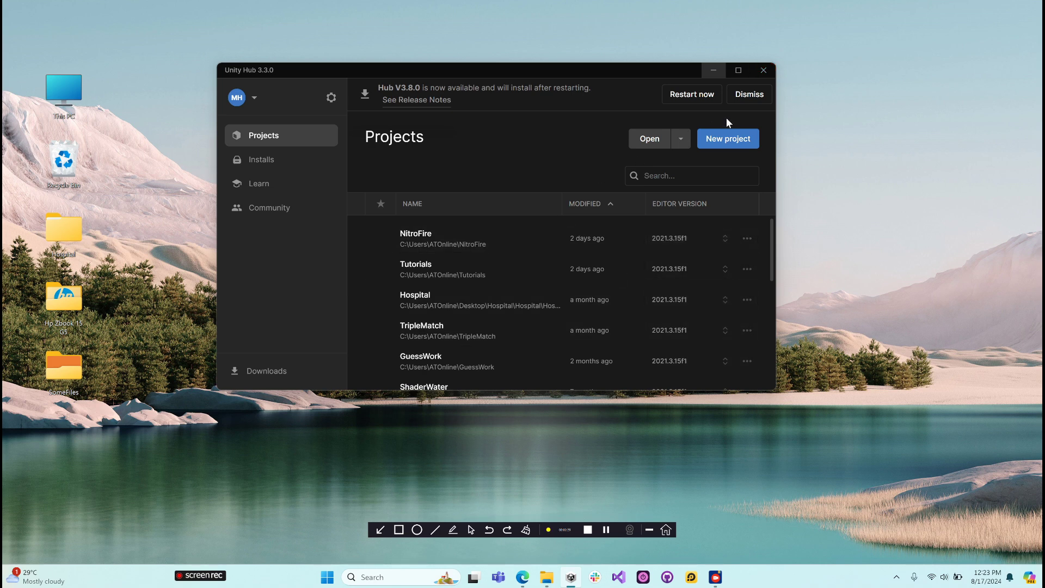
pyautogui.click(729, 139)
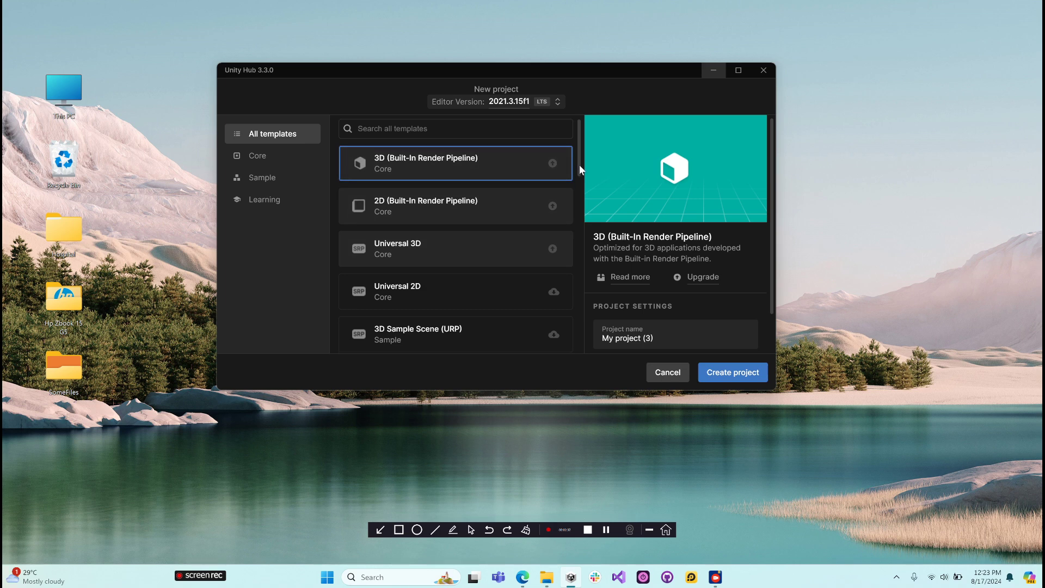
pyautogui.scroll(-1, 579, 165)
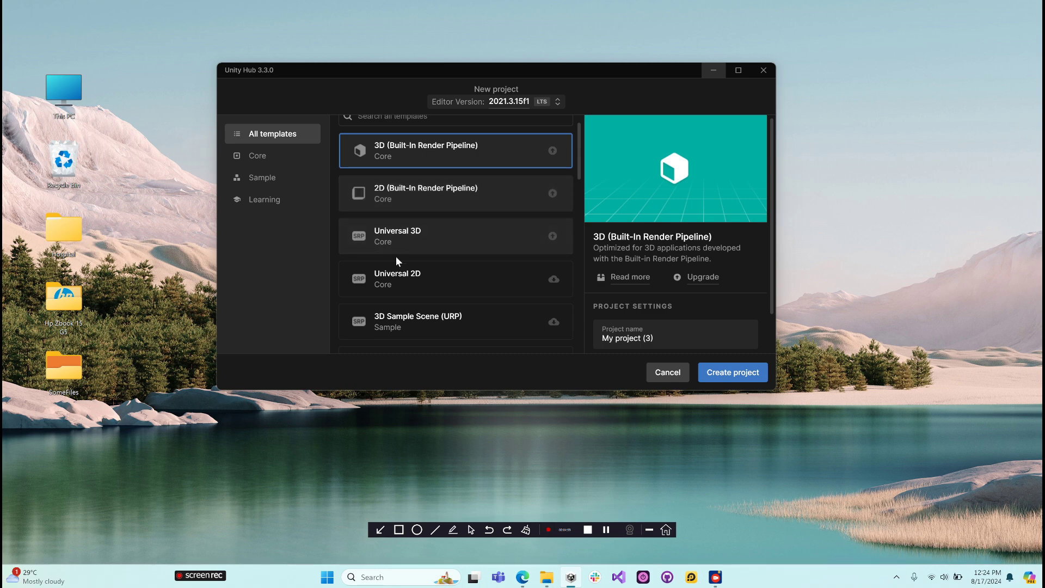
pyautogui.scroll(-2, 400, 240)
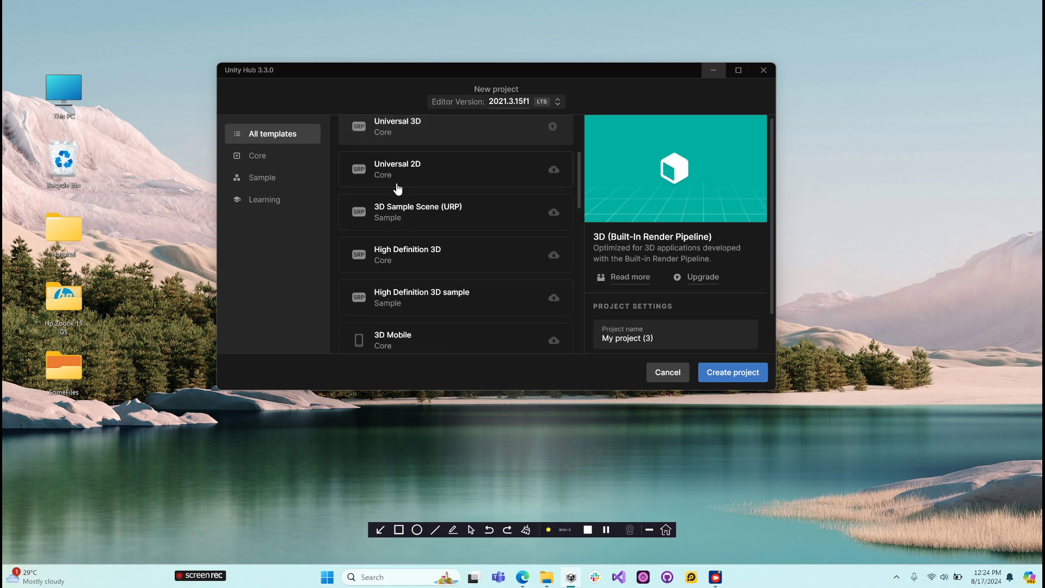
pyautogui.scroll(-4, 439, 172)
pyautogui.scroll(2, 433, 175)
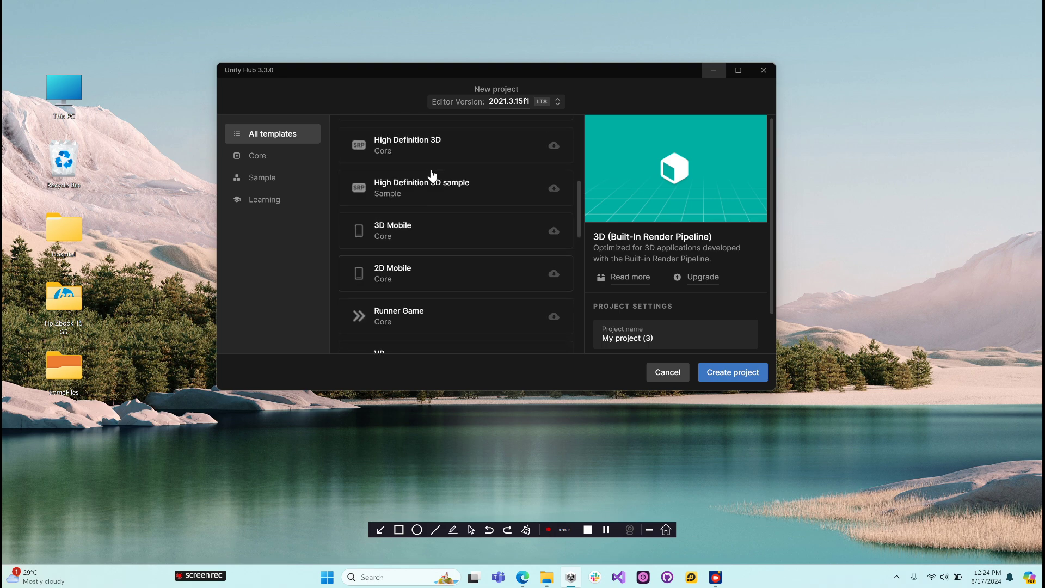
pyautogui.scroll(-4, 492, 223)
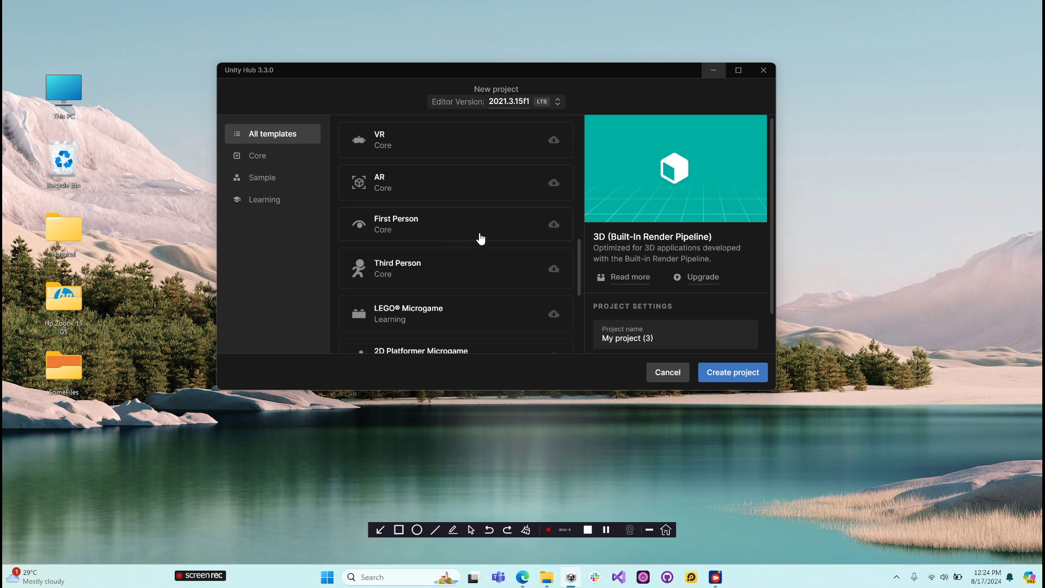
pyautogui.scroll(7, 446, 239)
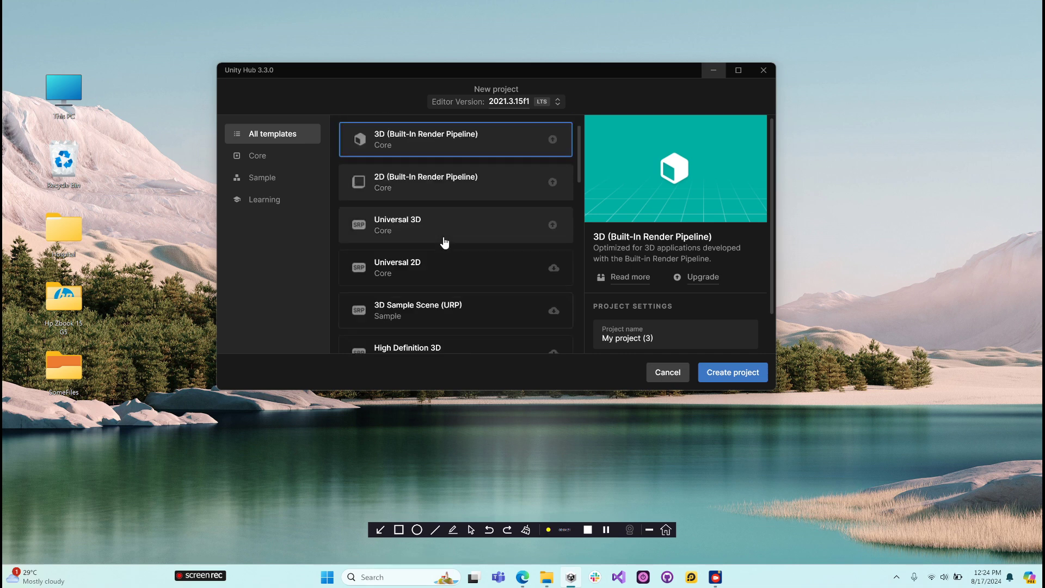
pyautogui.scroll(1, 446, 243)
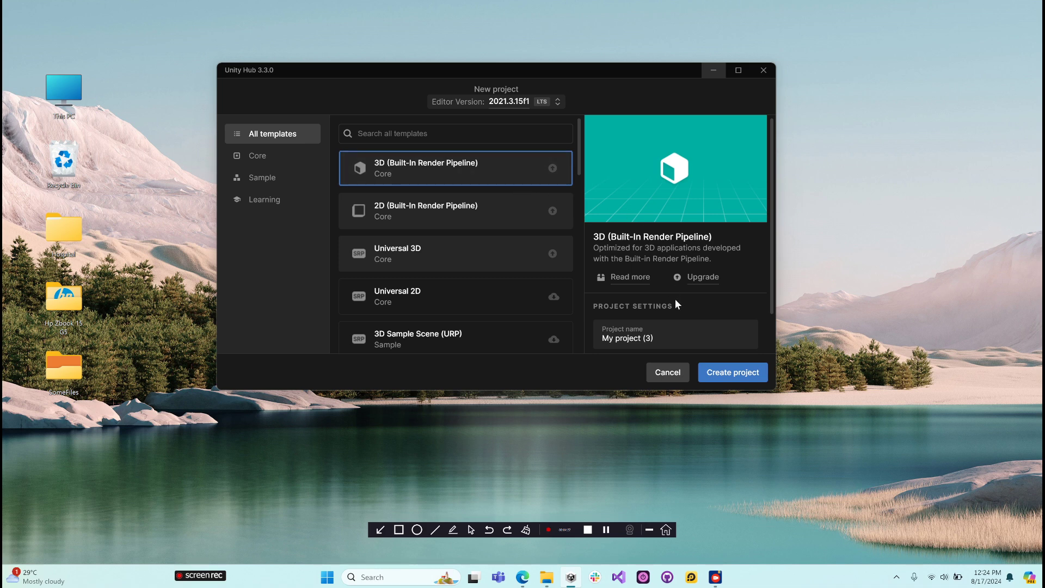
# - Name the new project TestProject and look through the folders offered for its location without choosing another one
pyautogui.scroll(-1, 675, 300)
pyautogui.moveTo(660, 296); pyautogui.dragTo(560, 303)
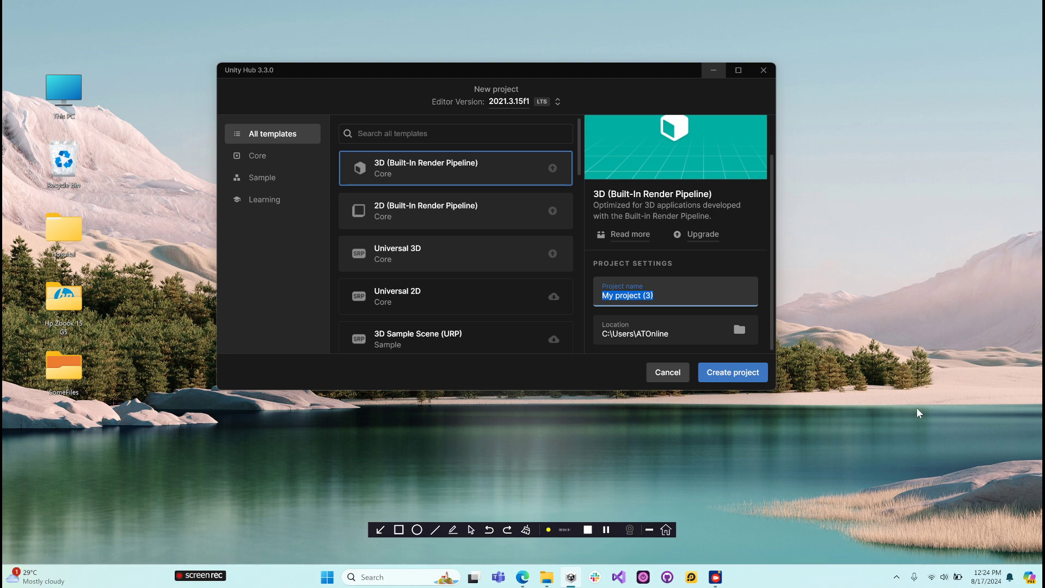
pyautogui.write('TestProject')
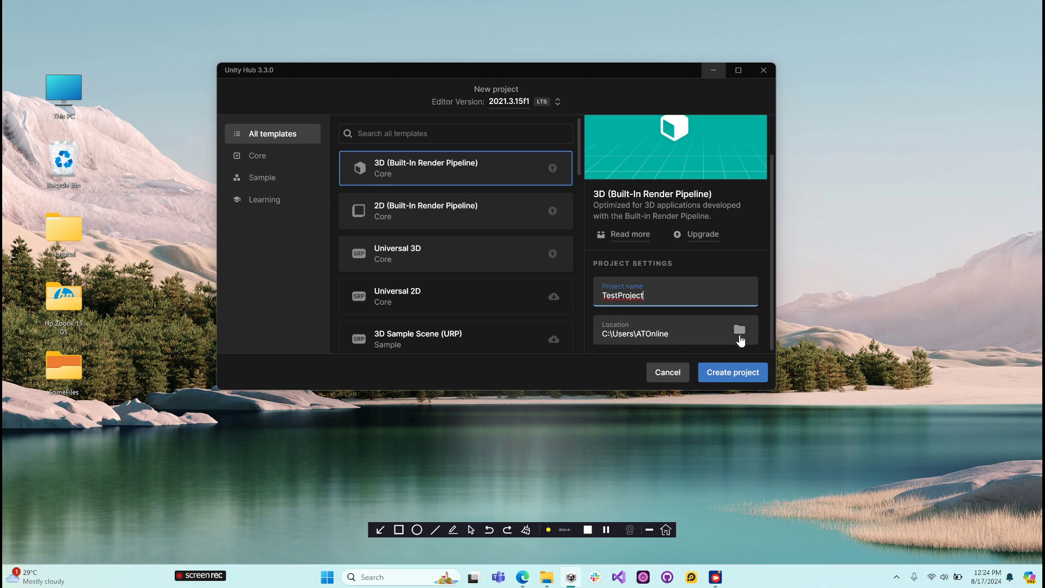
pyautogui.click(740, 332)
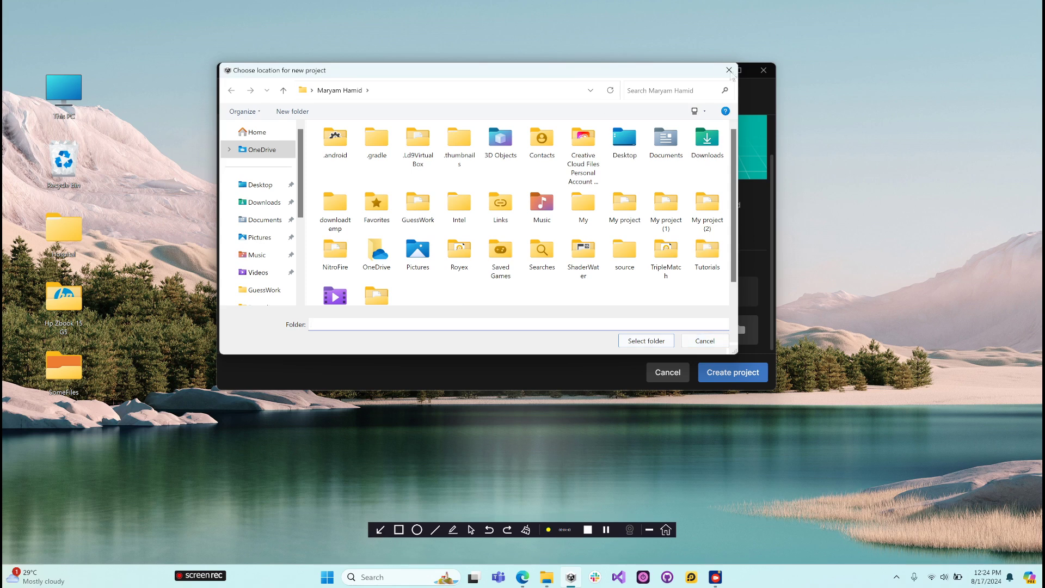
pyautogui.click(730, 71)
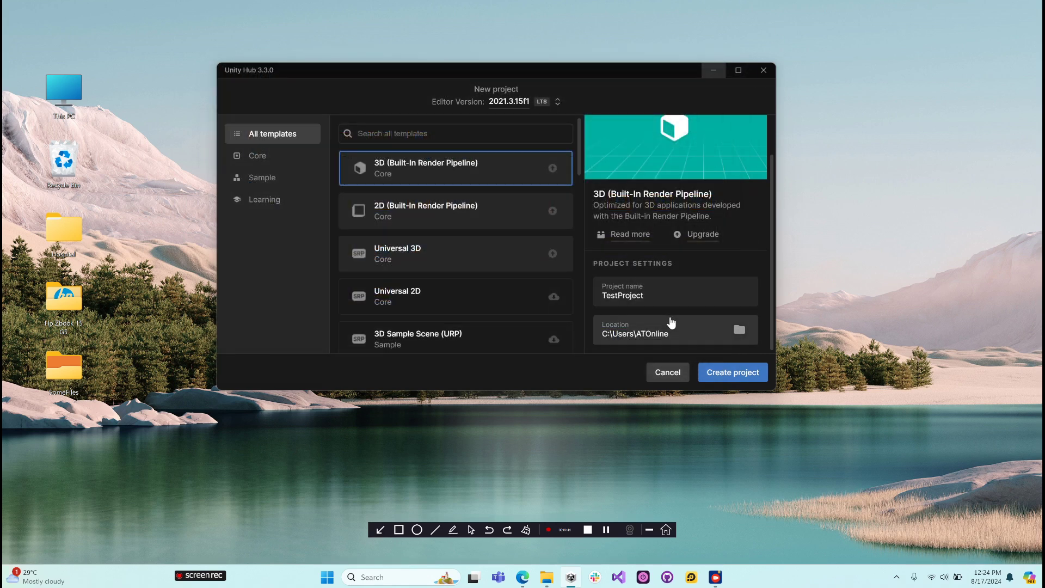
# - Try to create TestProject from the 3D (Built-In Render Pipeline) template with editor version 2021.3.15f1
pyautogui.click(720, 376)
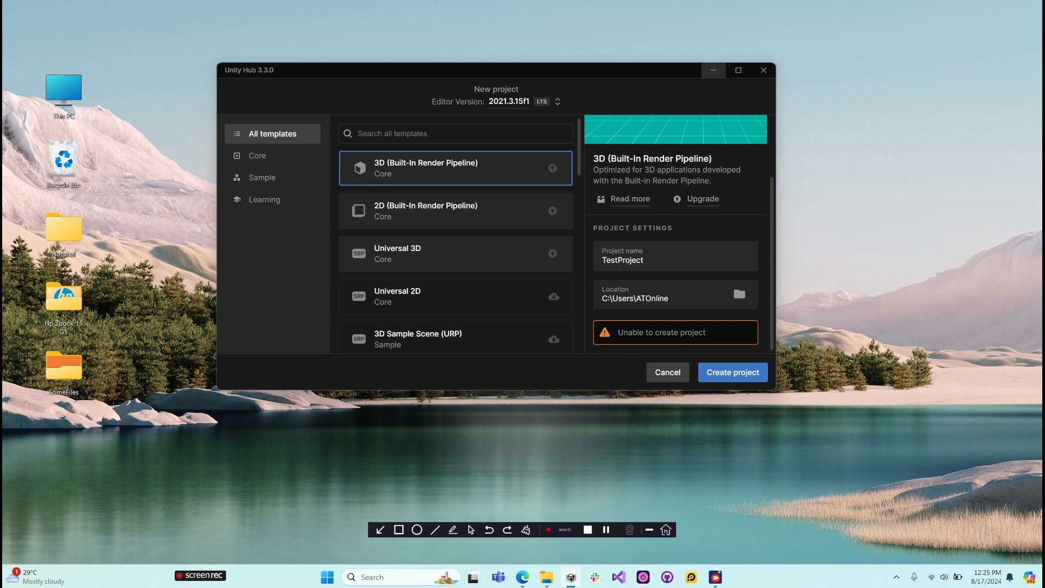
pyautogui.scroll(2, 664, 223)
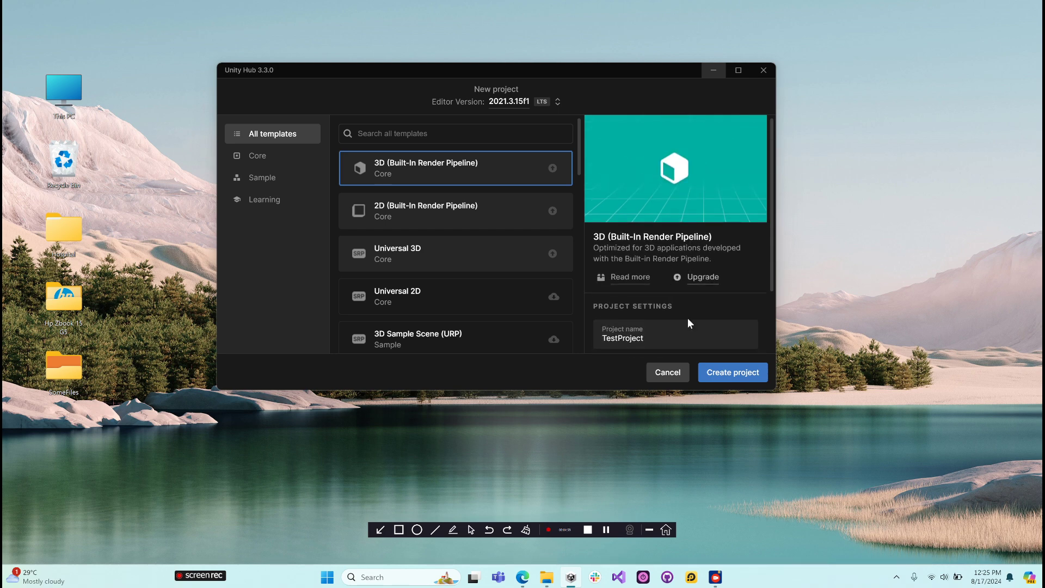
pyautogui.click(726, 378)
pyautogui.scroll(-2, 714, 345)
pyautogui.scroll(1, 658, 344)
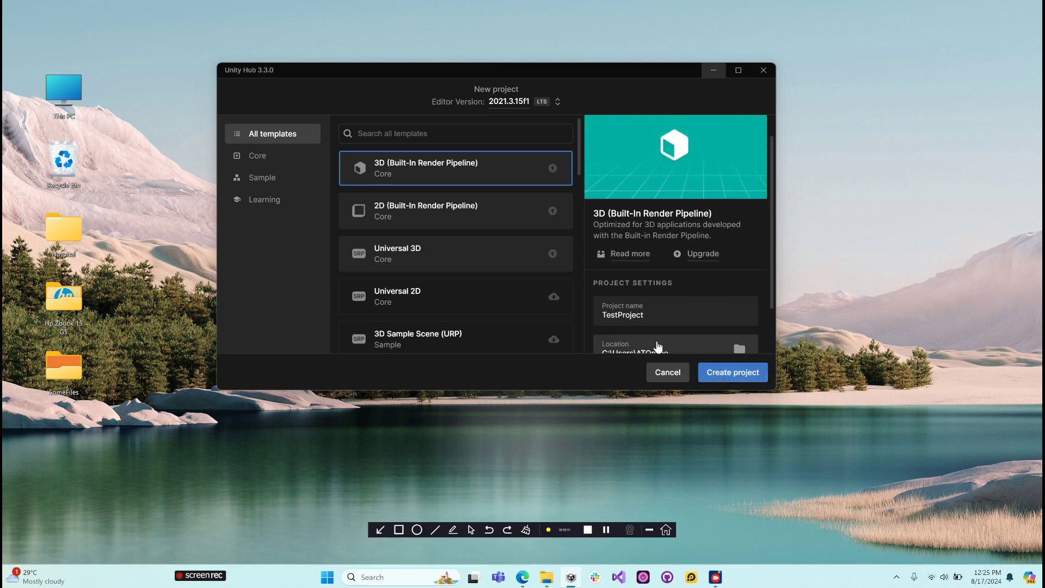
pyautogui.scroll(-1, 659, 346)
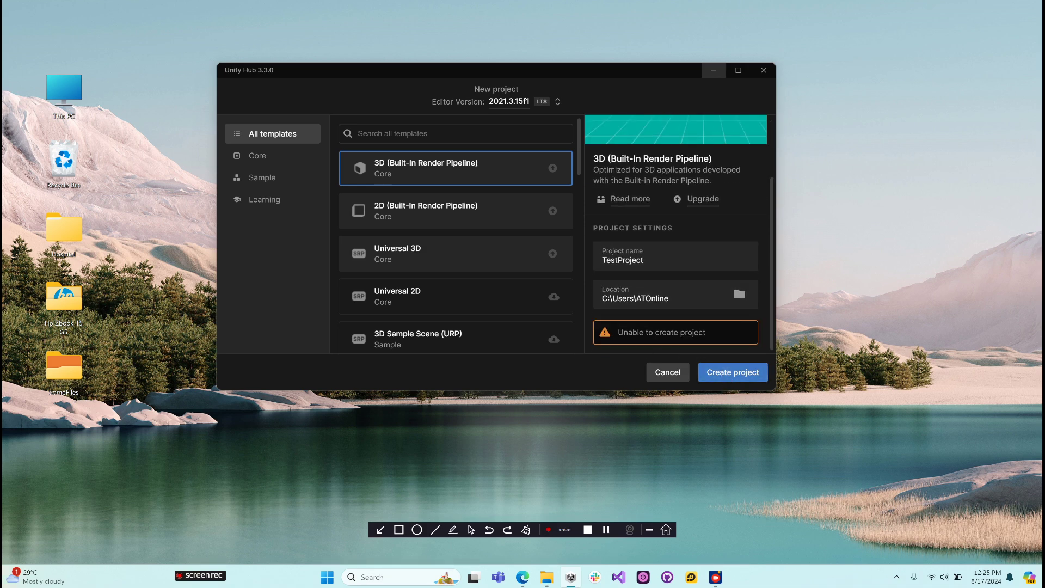
pyautogui.click(734, 370)
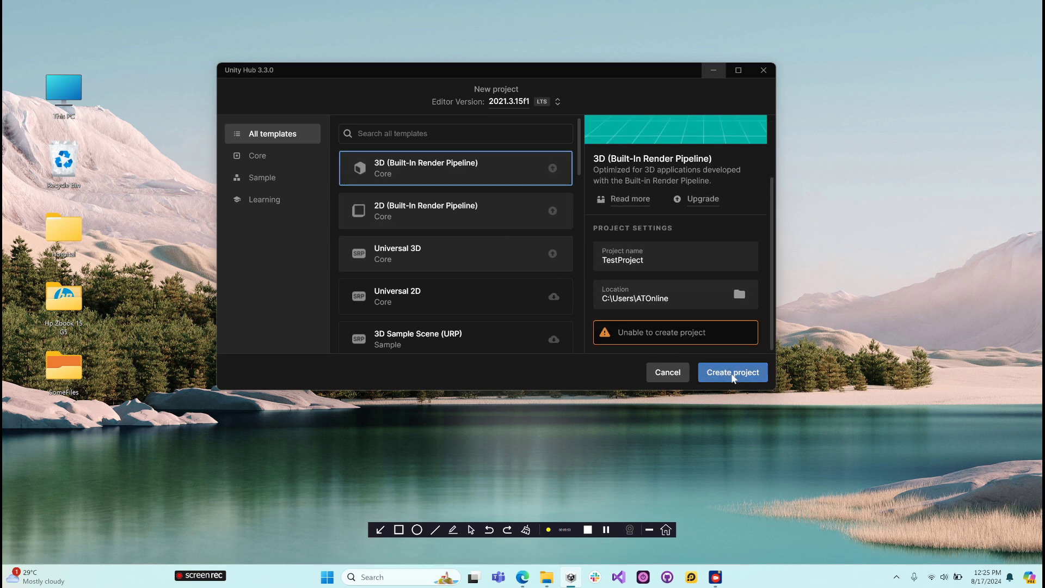
# - Try to create TestProject from the 2D (Built-In Render Pipeline) and Universal 3D templates, and once more from the 3D (Built-In Render Pipeline) template
pyautogui.click(461, 214)
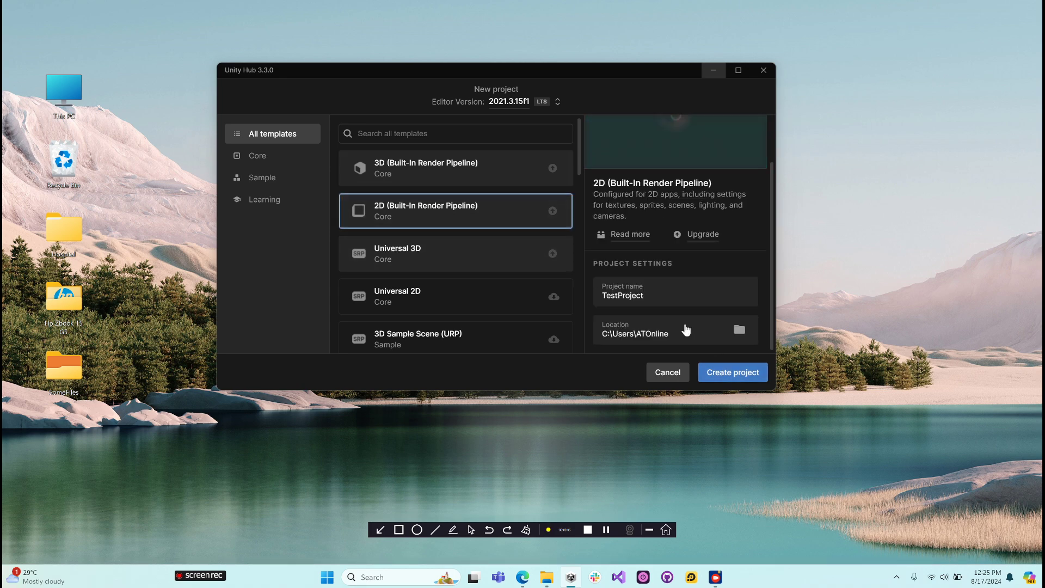
pyautogui.click(739, 375)
pyautogui.click(462, 257)
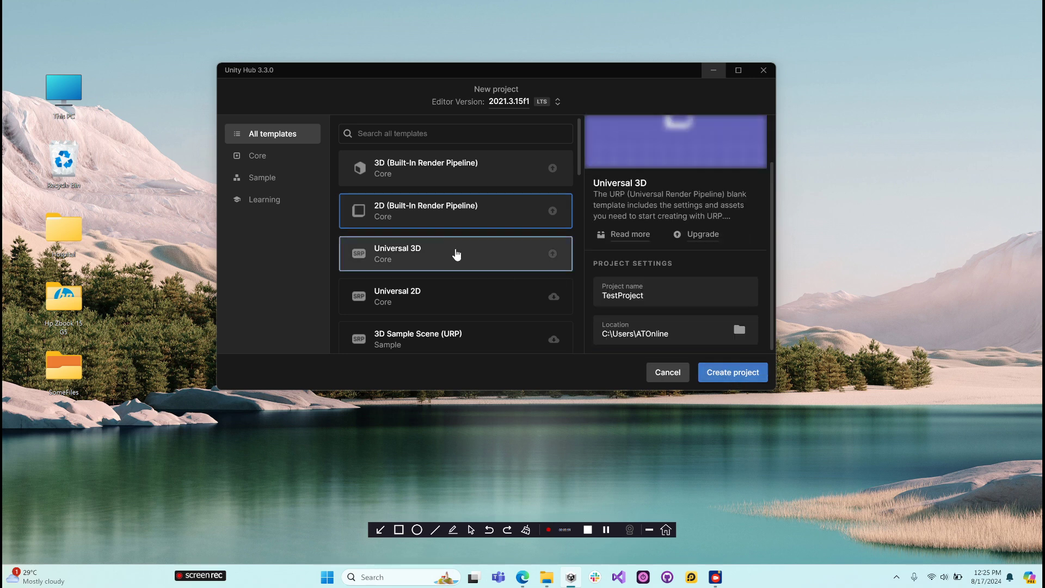
pyautogui.click(738, 377)
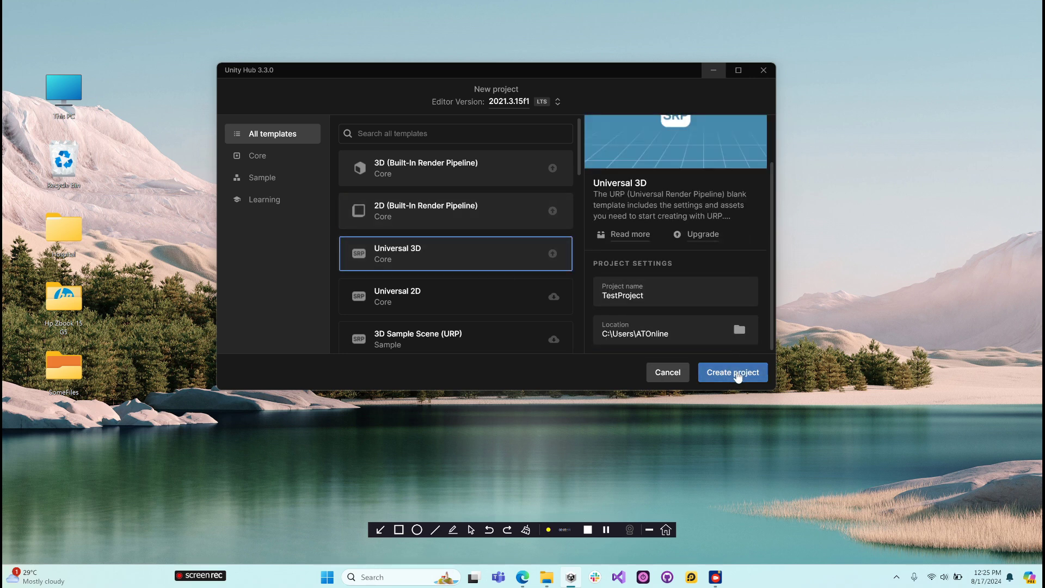
pyautogui.click(448, 172)
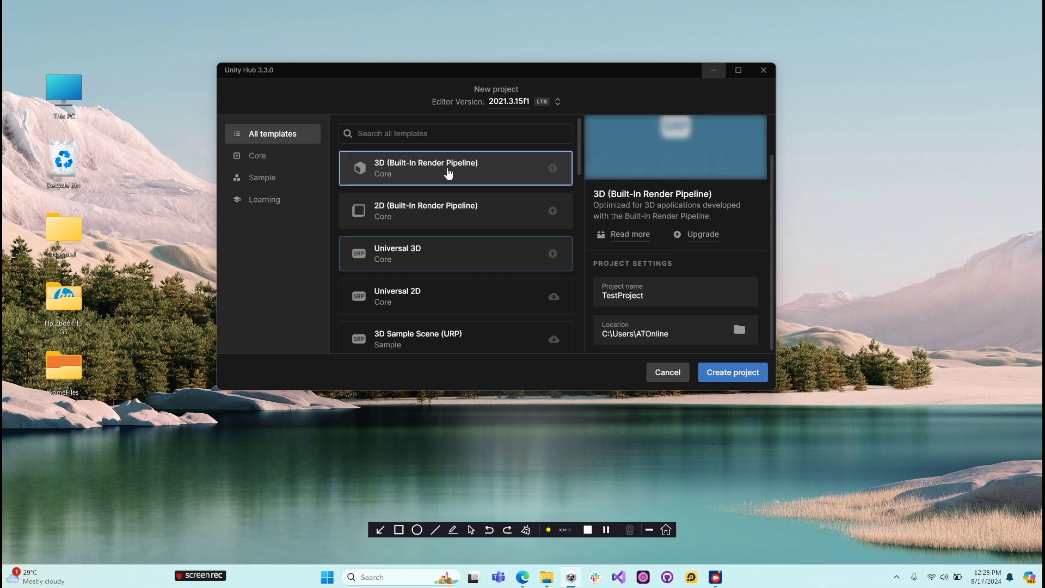
pyautogui.click(730, 379)
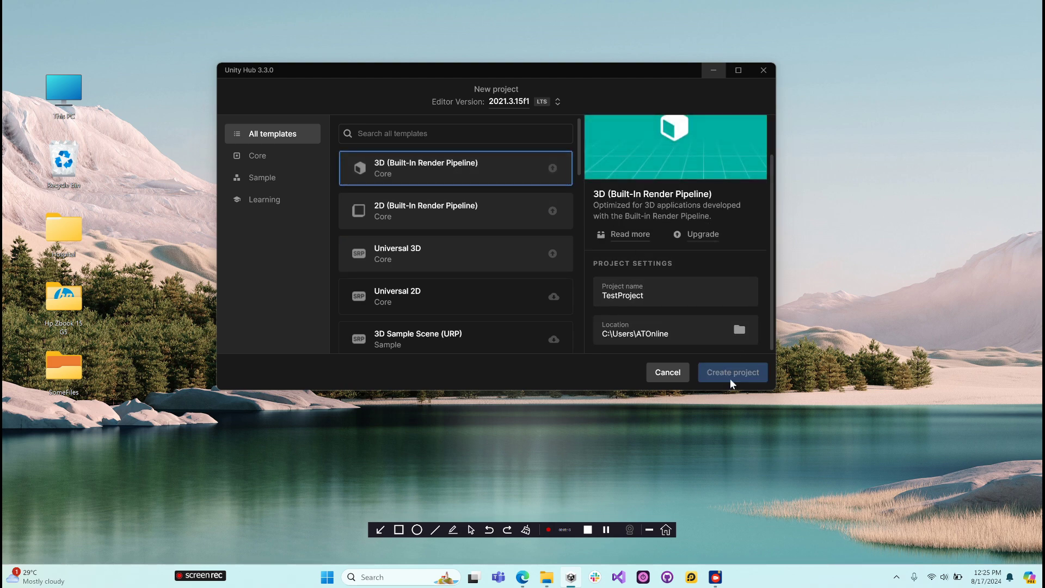
pyautogui.click(609, 531)
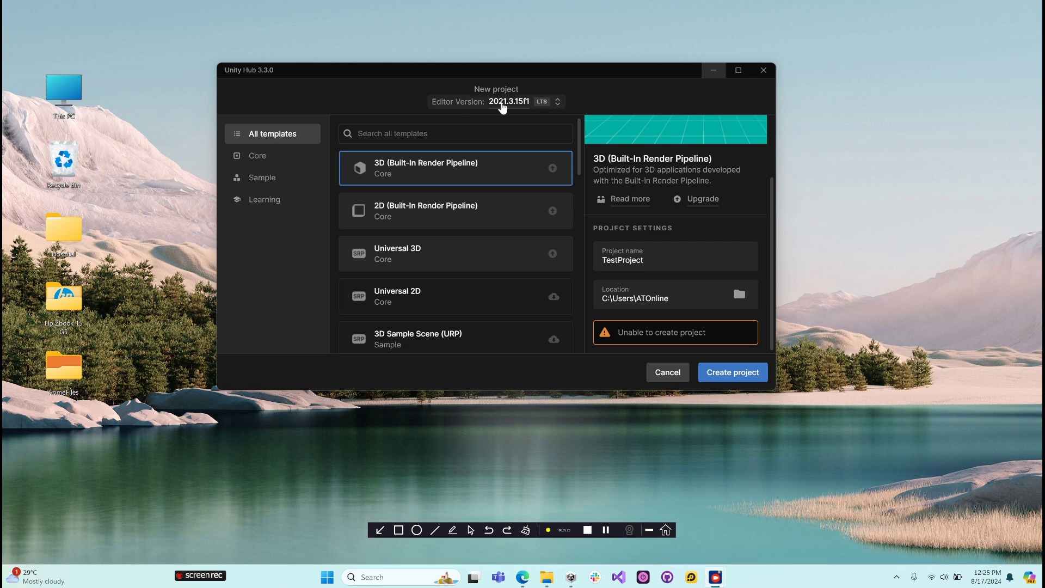
# - Set the editor version to 2022.3.42f1 and create TestProject from the 3D (Built-In Render Pipeline) template
pyautogui.click(559, 106)
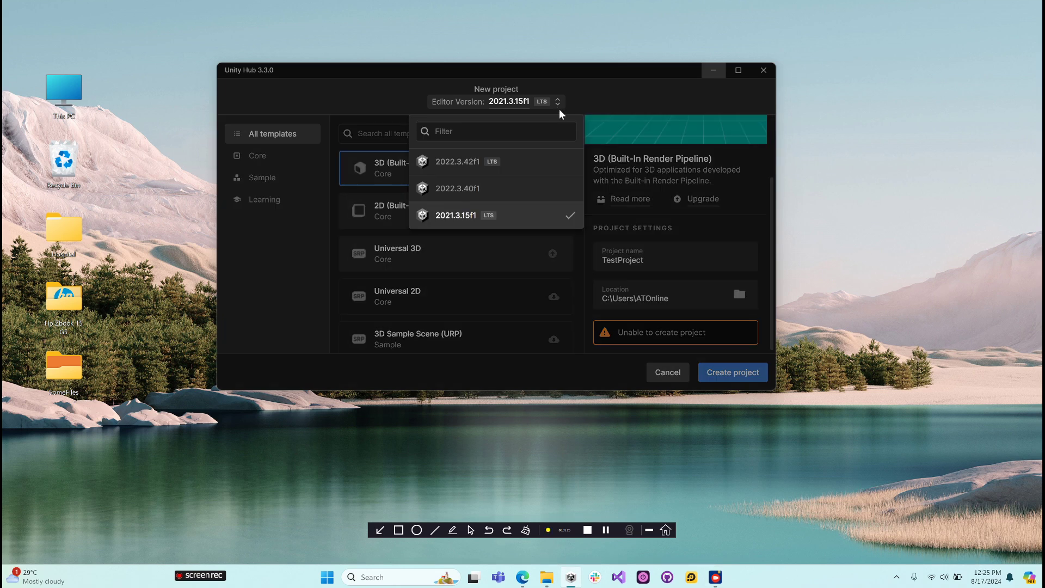
pyautogui.click(465, 164)
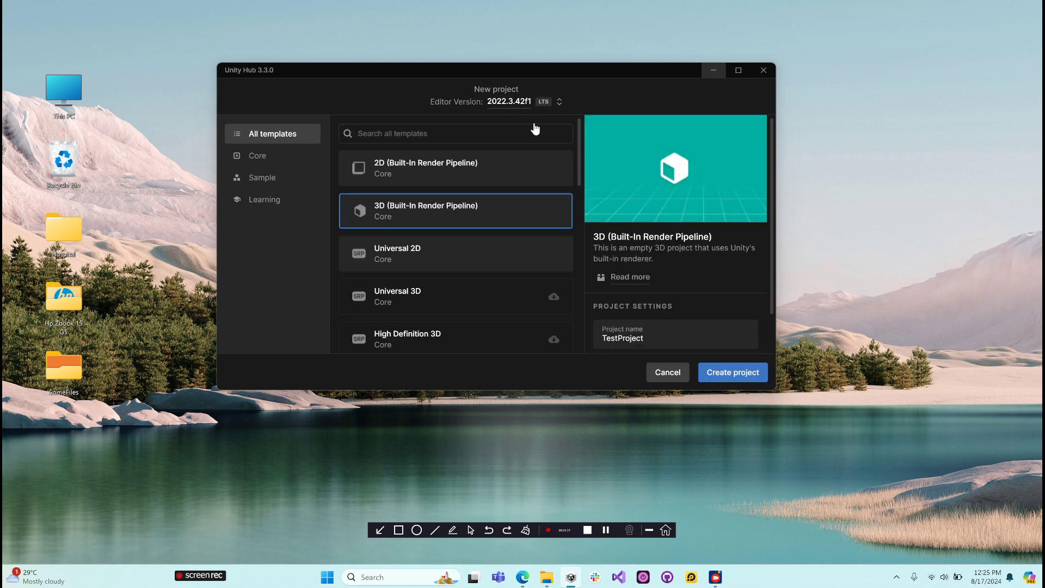
pyautogui.scroll(-1, 444, 213)
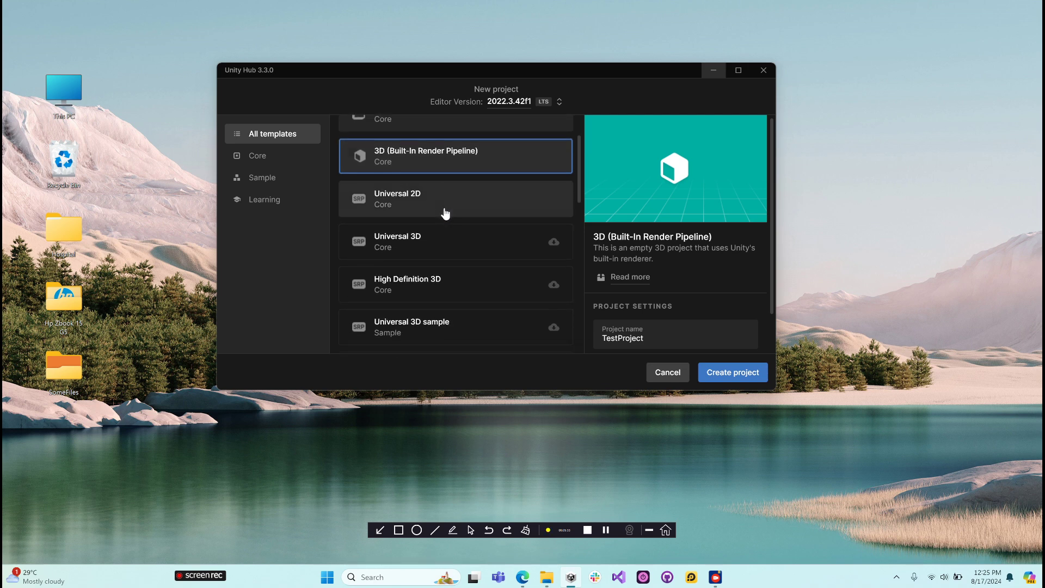
pyautogui.scroll(1, 446, 214)
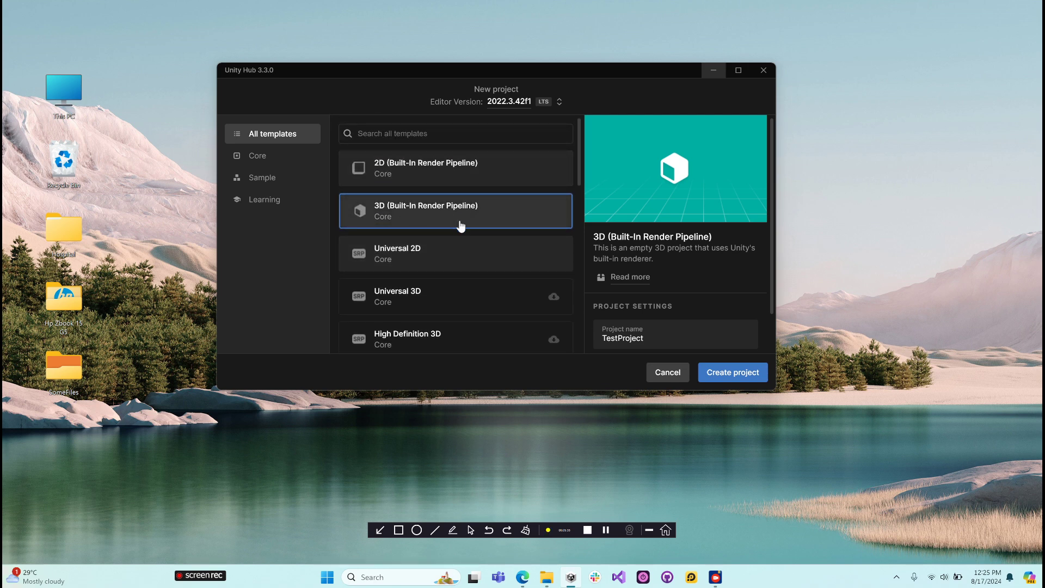
pyautogui.scroll(-1, 674, 304)
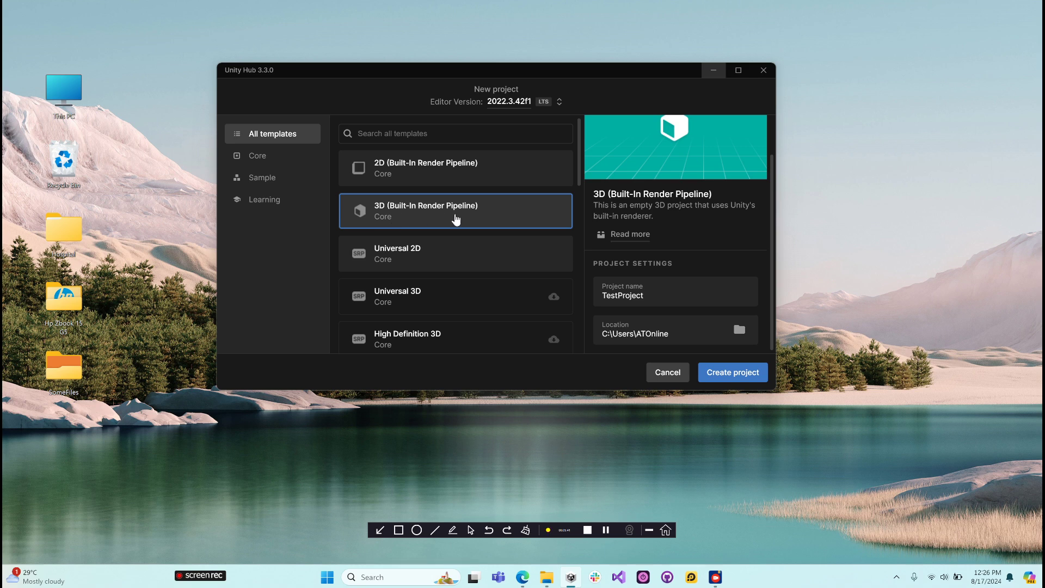
pyautogui.click(735, 375)
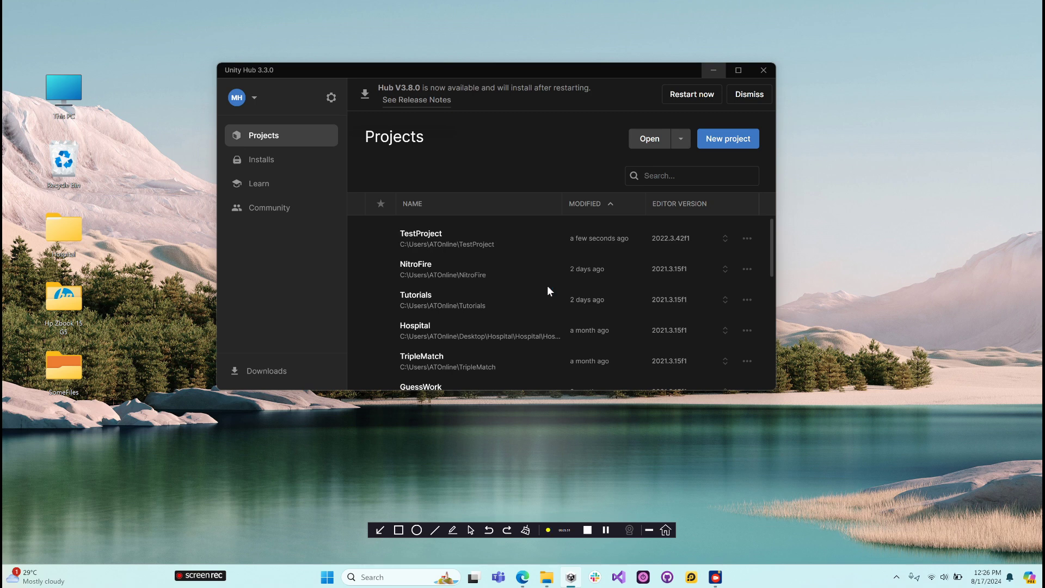
# - Open TestProject in the Unity editor and maximize the editor window
pyautogui.click(450, 243)
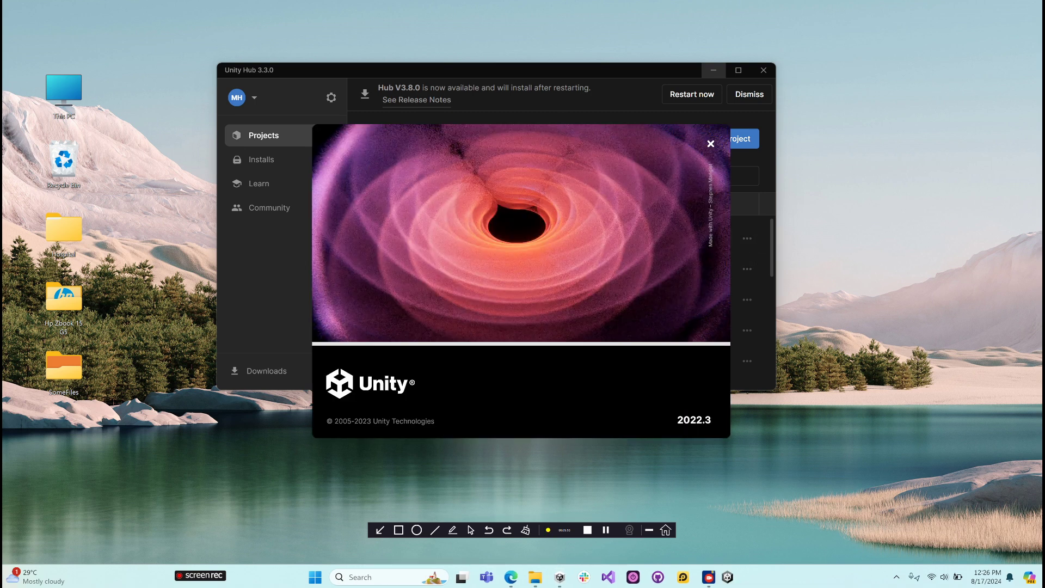
pyautogui.moveTo(595, 73)
pyautogui.mouseDown()
pyautogui.moveTo(586, 52)
pyautogui.moveTo(593, 67)
pyautogui.mouseUp()
pyautogui.click(713, 63)
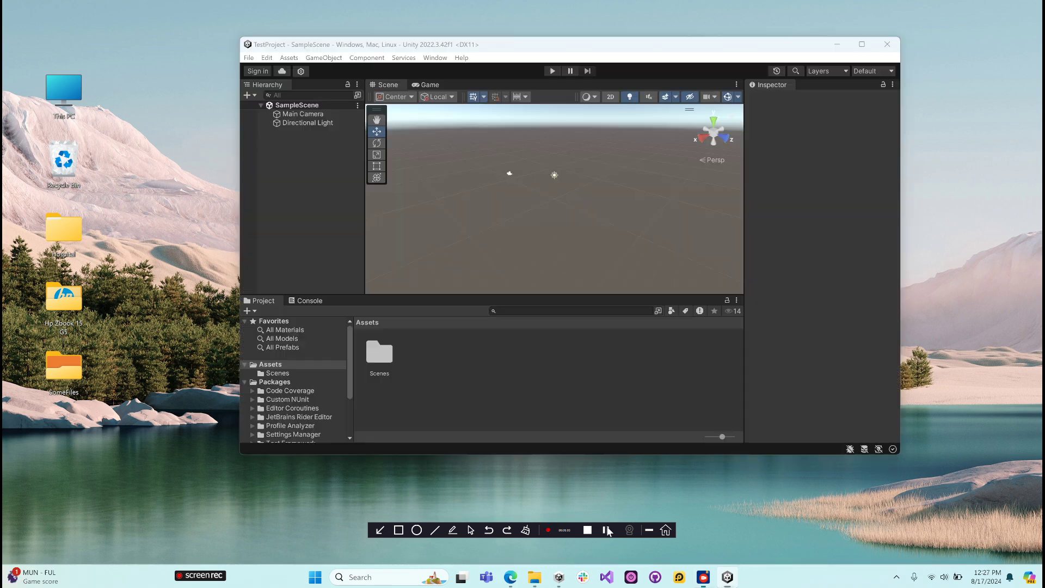
pyautogui.click(863, 45)
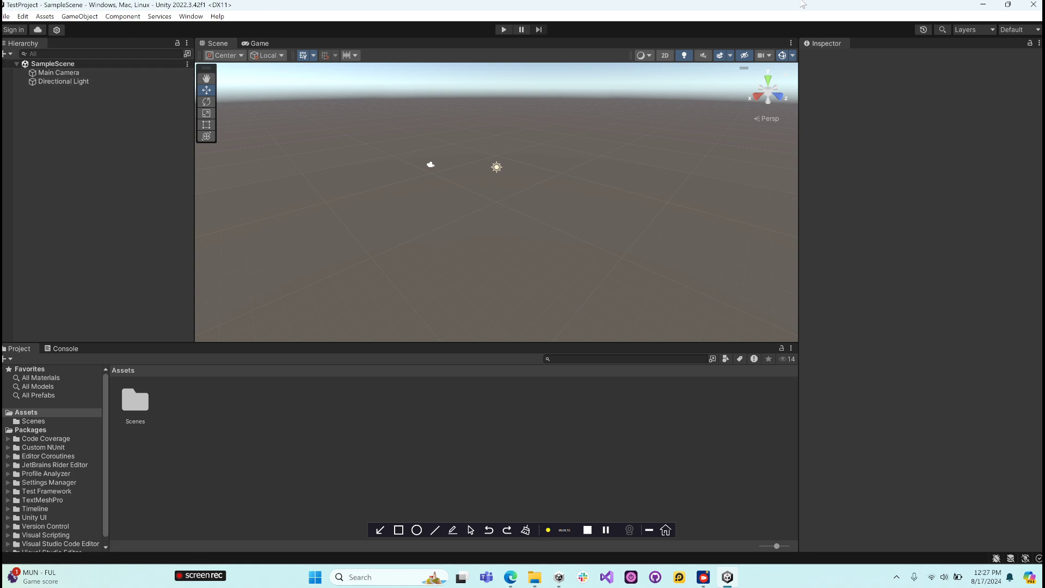
pyautogui.moveTo(782, 7); pyautogui.dragTo(722, 33)
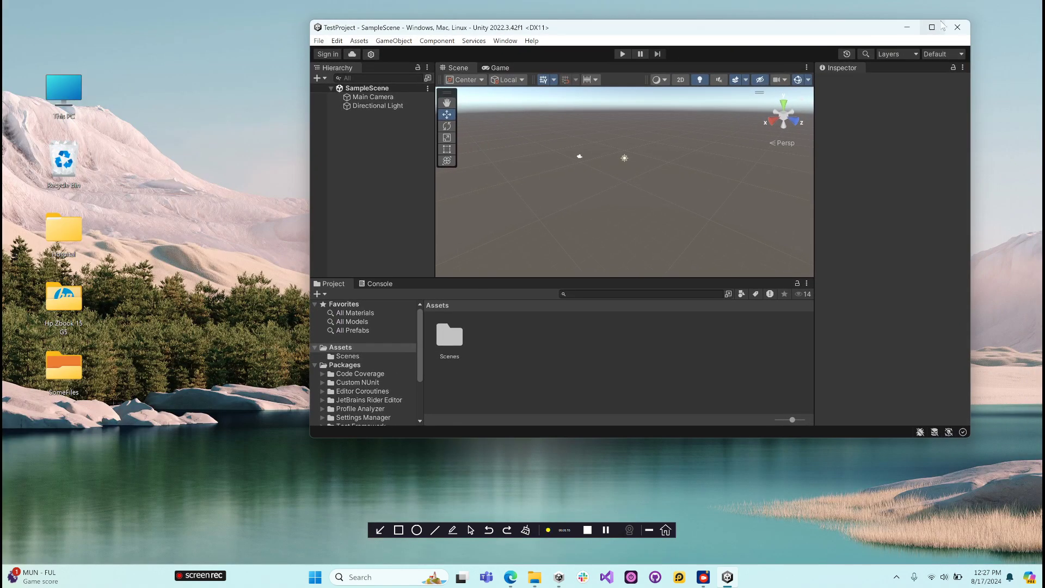
pyautogui.click(933, 27)
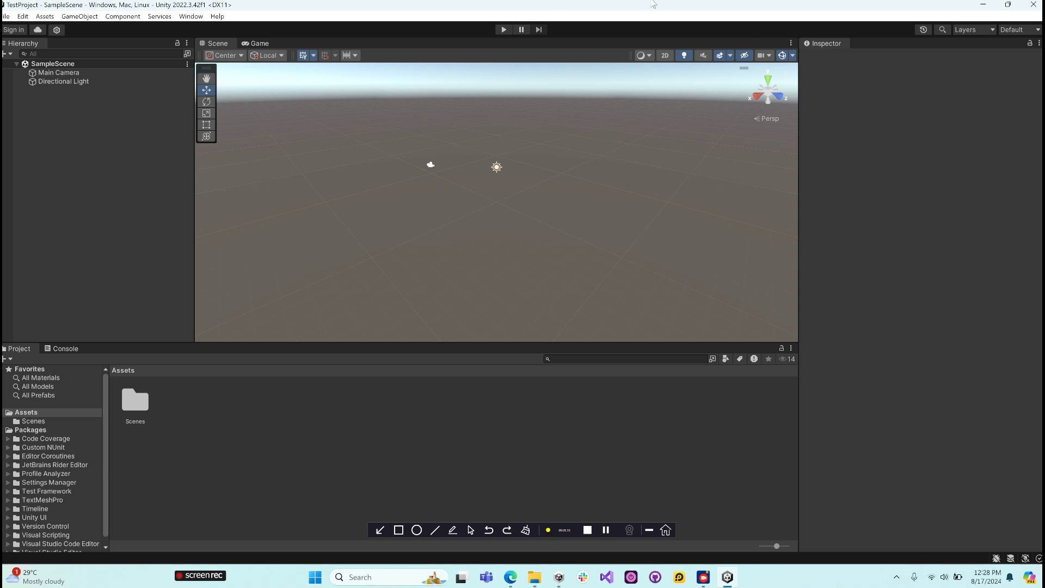
# - Go through the Hierarchy, Inspector, Project and Console panels of the default layout
pyautogui.click(24, 49)
pyautogui.click(824, 43)
pyautogui.click(20, 354)
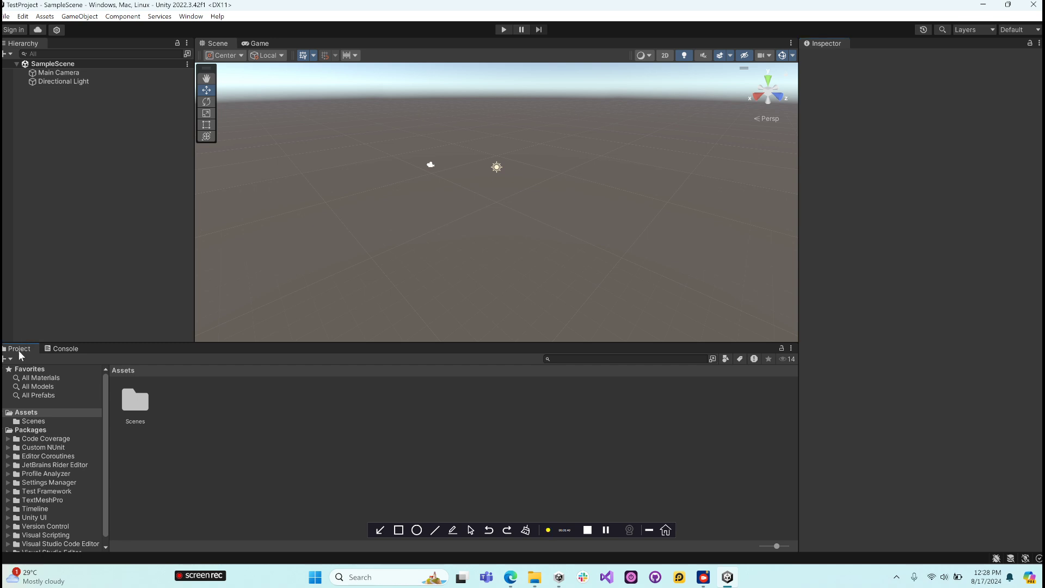
pyautogui.click(61, 349)
pyautogui.click(56, 357)
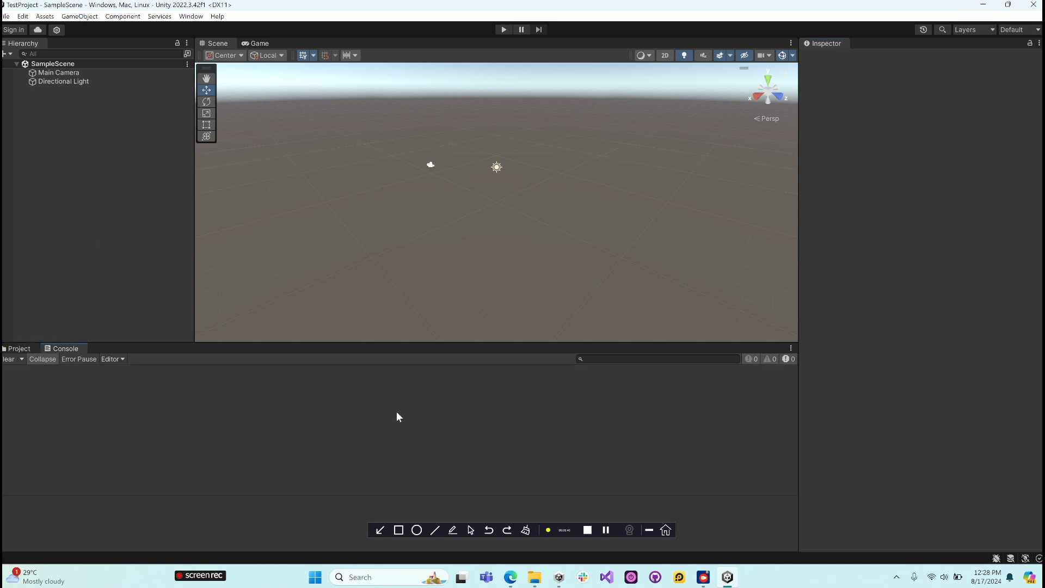
# - Switch the Project panel to the one-column layout and dock it beneath the Hierarchy
pyautogui.click(21, 348)
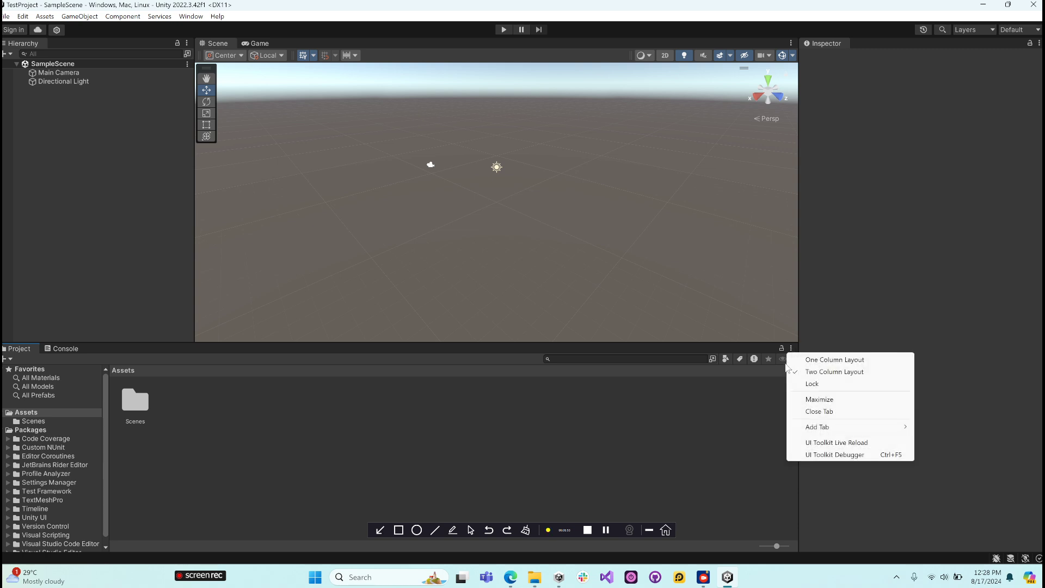
pyautogui.click(835, 360)
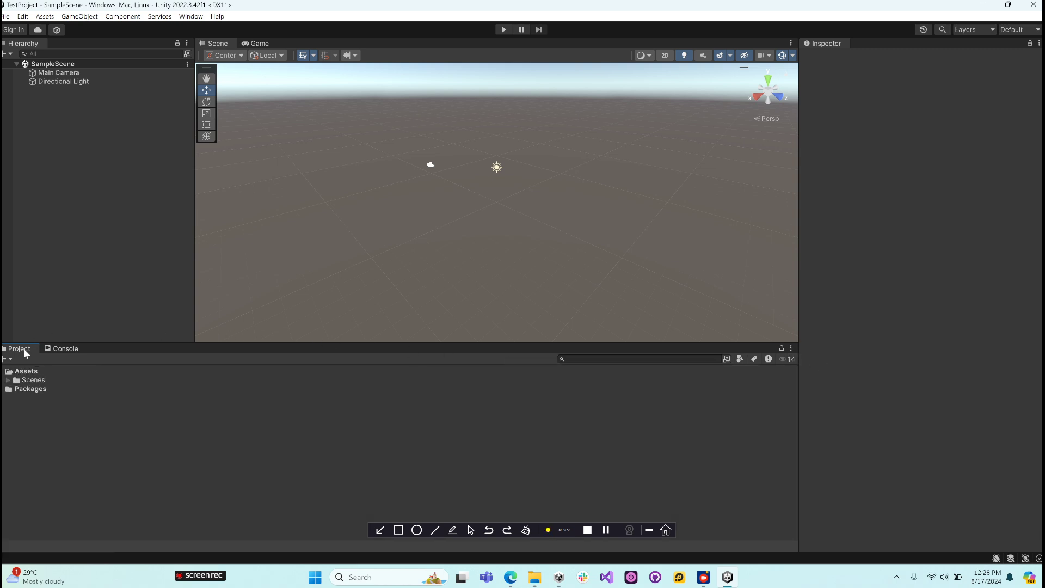
pyautogui.moveTo(24, 348); pyautogui.dragTo(131, 329)
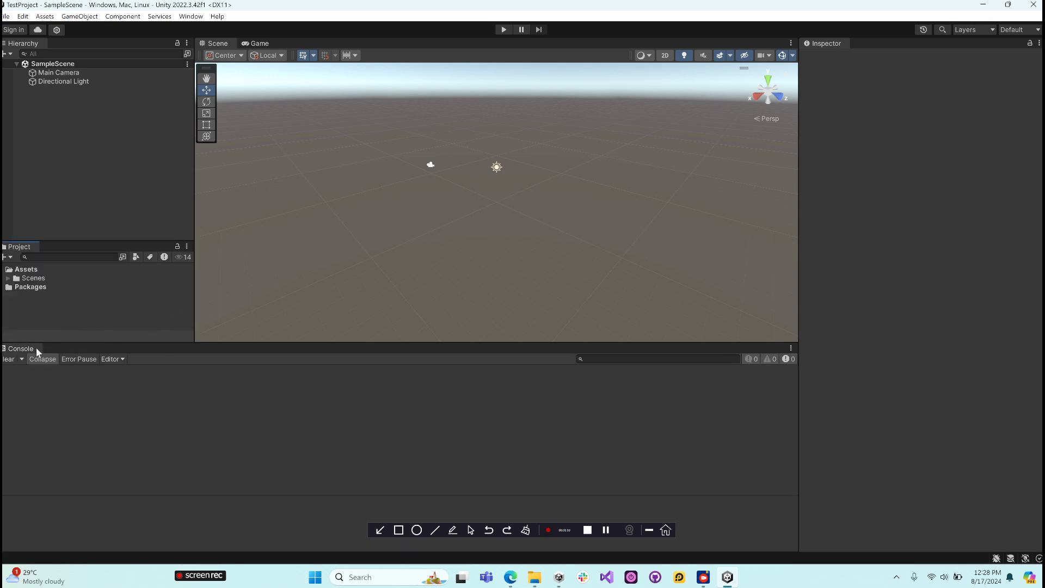
# - Dock the Console in the same group as the Game view and place the Scene view beneath the Game view
pyautogui.moveTo(23, 355); pyautogui.dragTo(325, 43)
pyautogui.click(250, 42)
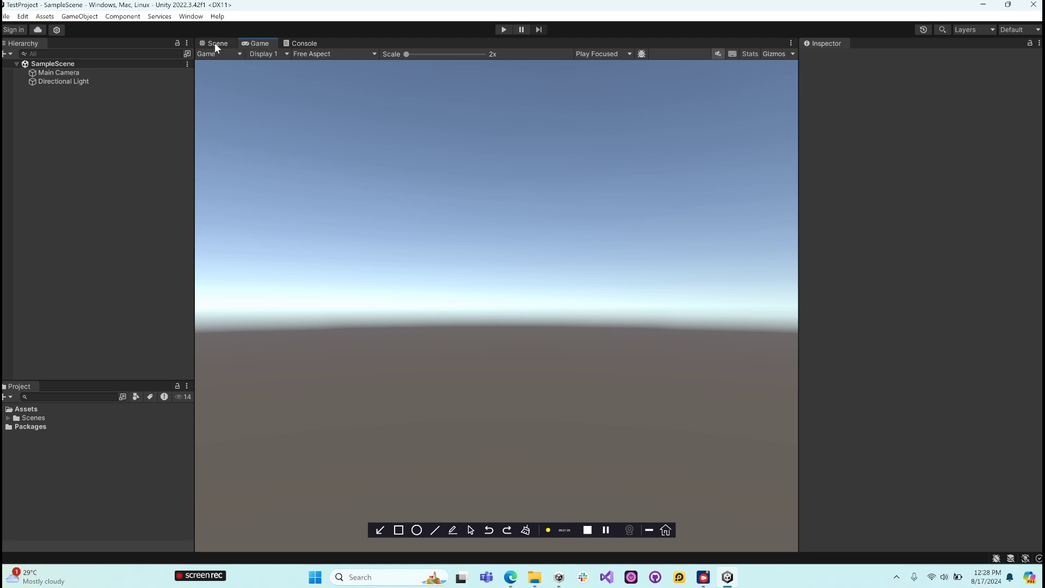
pyautogui.moveTo(214, 42); pyautogui.dragTo(462, 439)
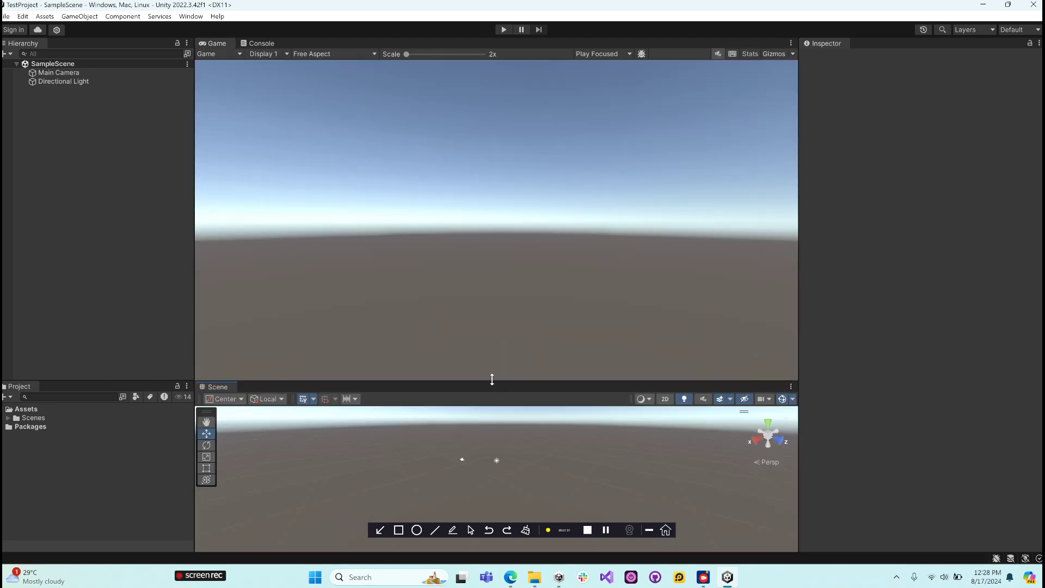
# - Enlarge the Scene view and the Project panel upward and widen the Inspector
pyautogui.moveTo(491, 383); pyautogui.dragTo(492, 297)
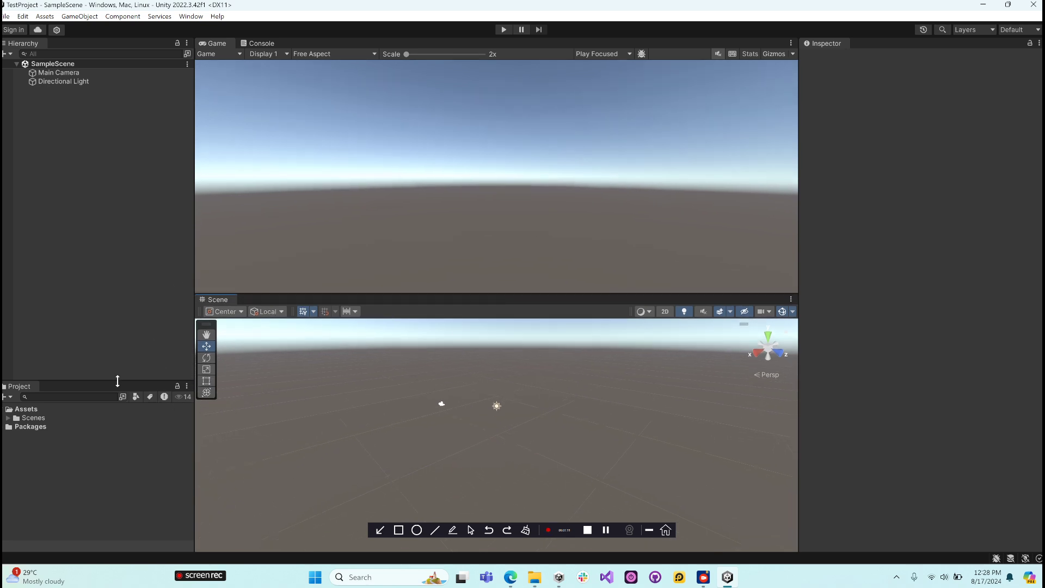
pyautogui.moveTo(118, 381); pyautogui.dragTo(146, 268)
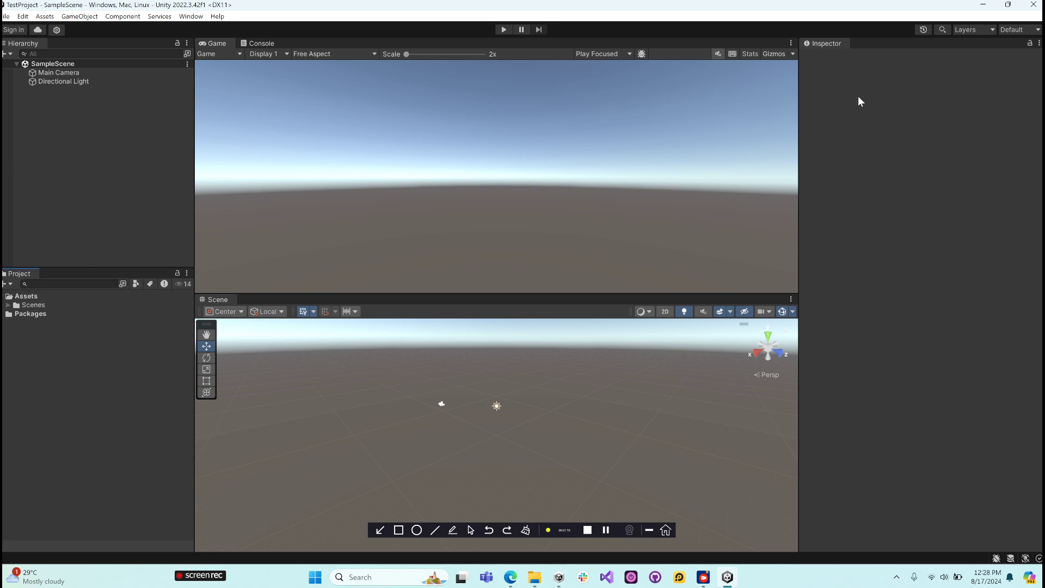
pyautogui.moveTo(799, 124); pyautogui.dragTo(731, 136)
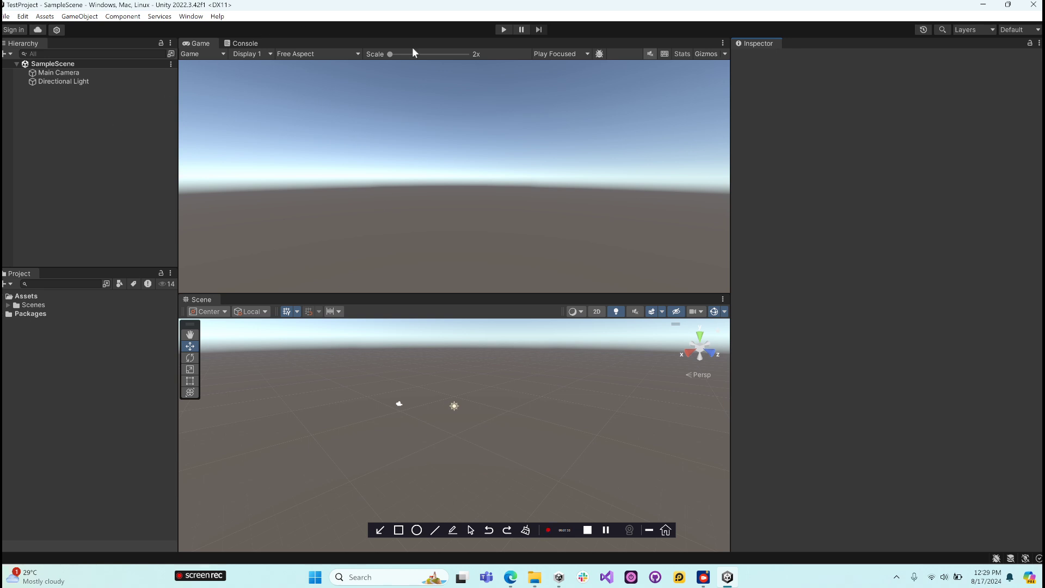
# - Look through the Assets folder in the Project panel, including the SampleScene asset inside Scenes
pyautogui.click(23, 279)
pyautogui.click(33, 299)
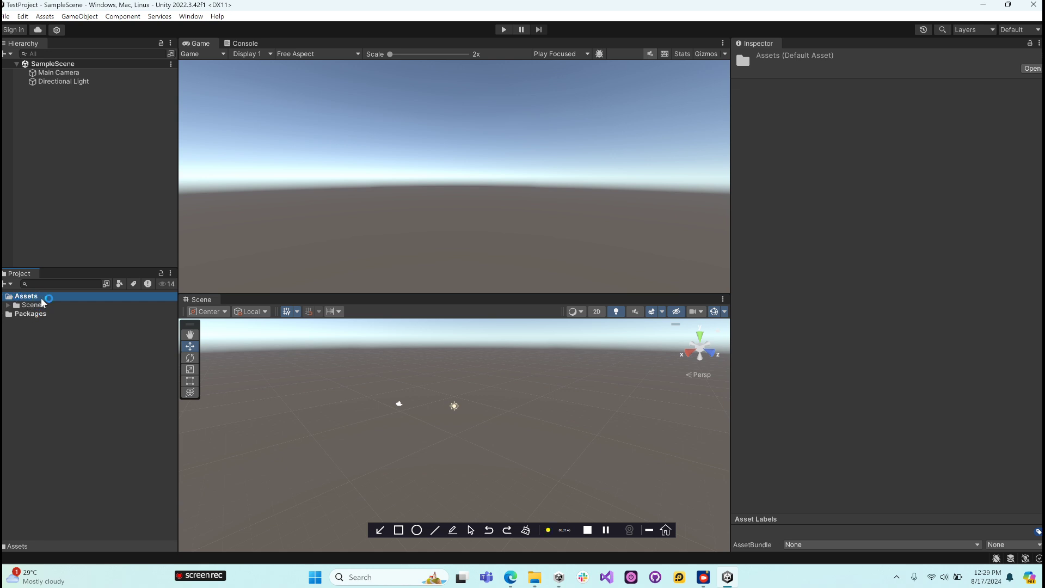
pyautogui.click(8, 305)
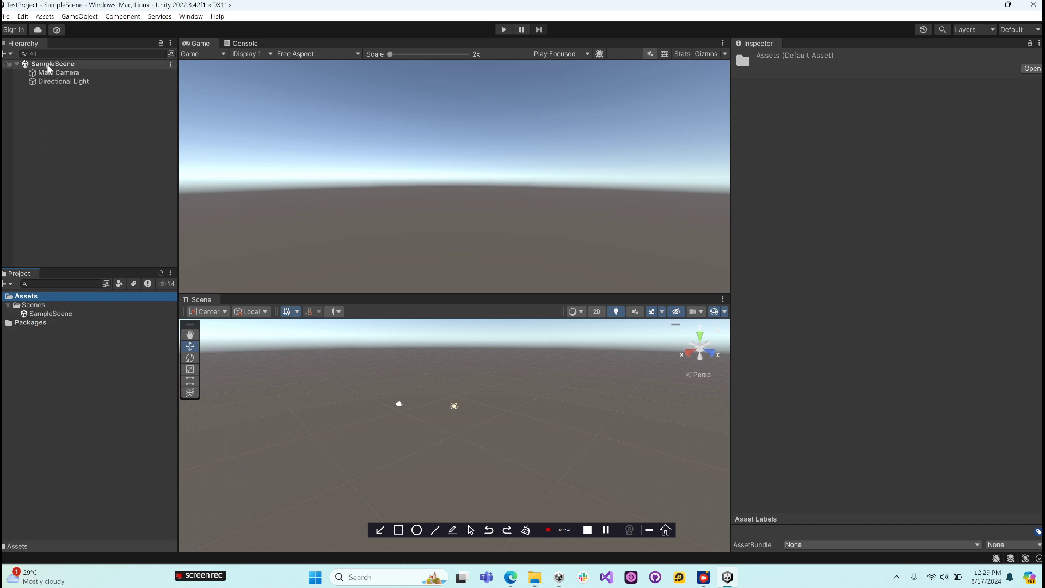
pyautogui.click(50, 314)
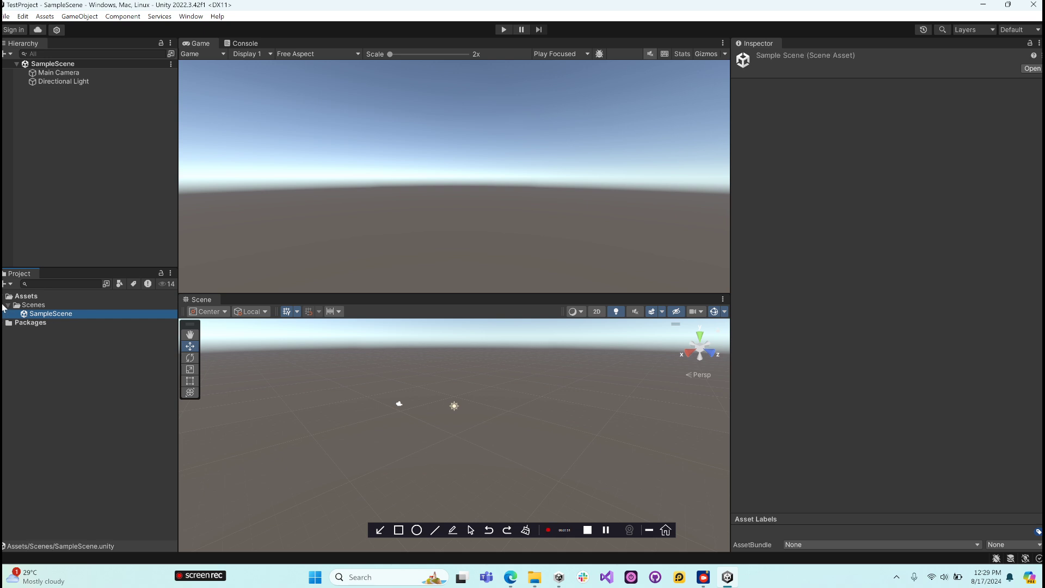
pyautogui.click(8, 305)
# - Create a new scene asset named TestScene directly in the Assets folder
pyautogui.rightClick(24, 298)
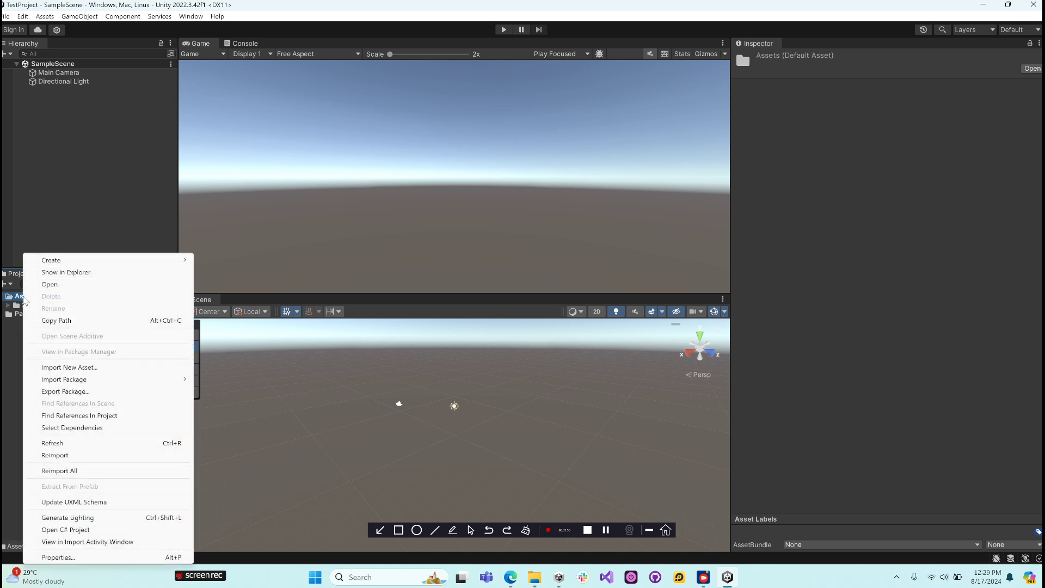
pyautogui.moveTo(68, 261)
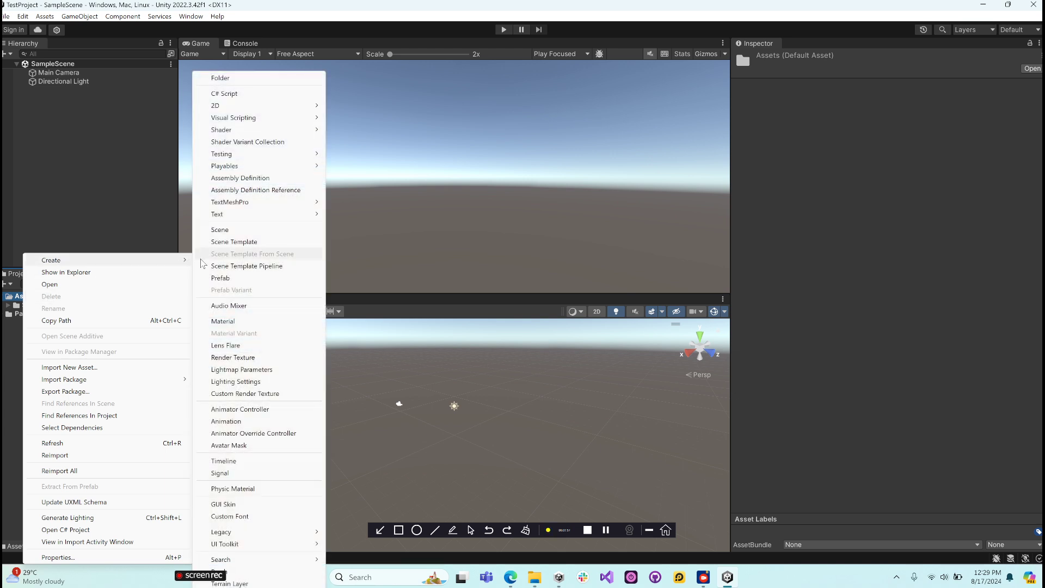
pyautogui.click(10, 327)
pyautogui.click(27, 297)
pyautogui.rightClick(31, 300)
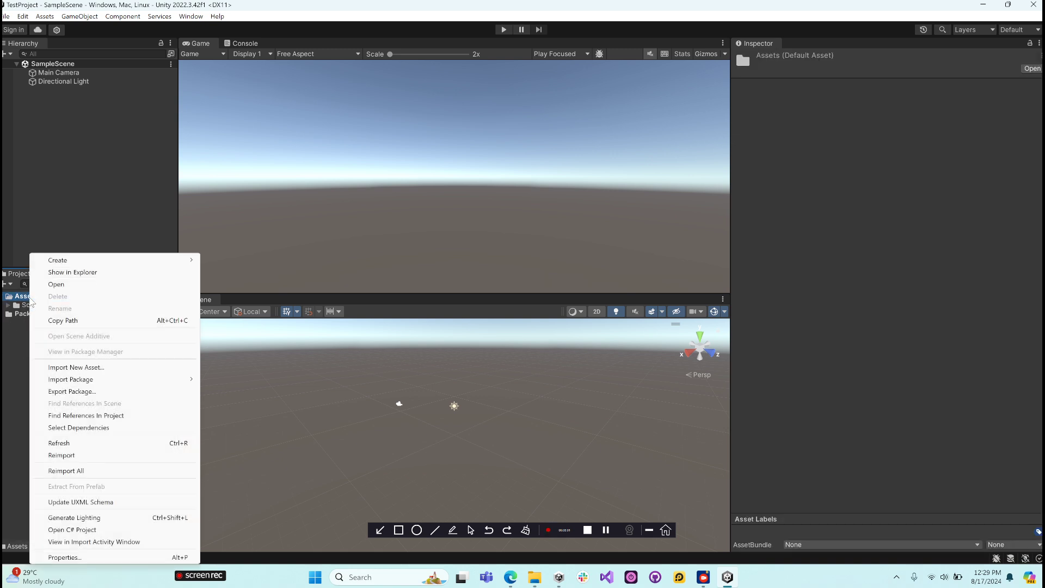
pyautogui.moveTo(91, 265)
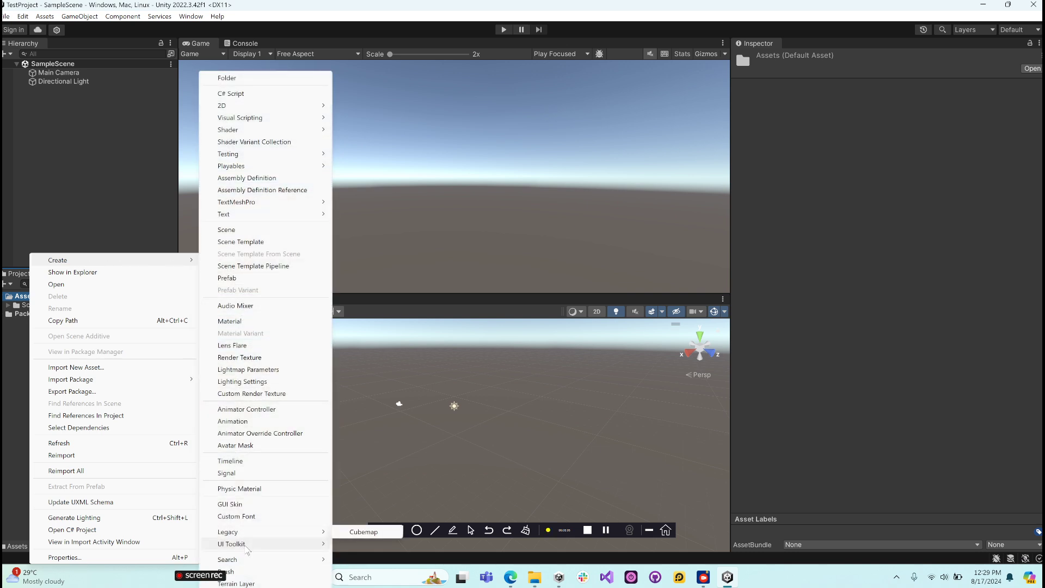
pyautogui.moveTo(251, 562)
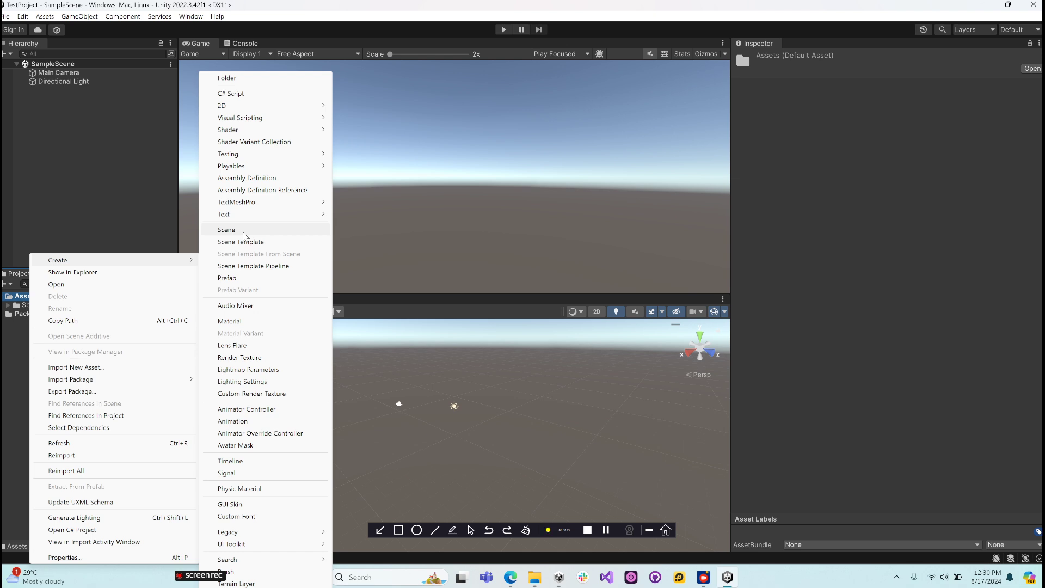
pyautogui.click(243, 231)
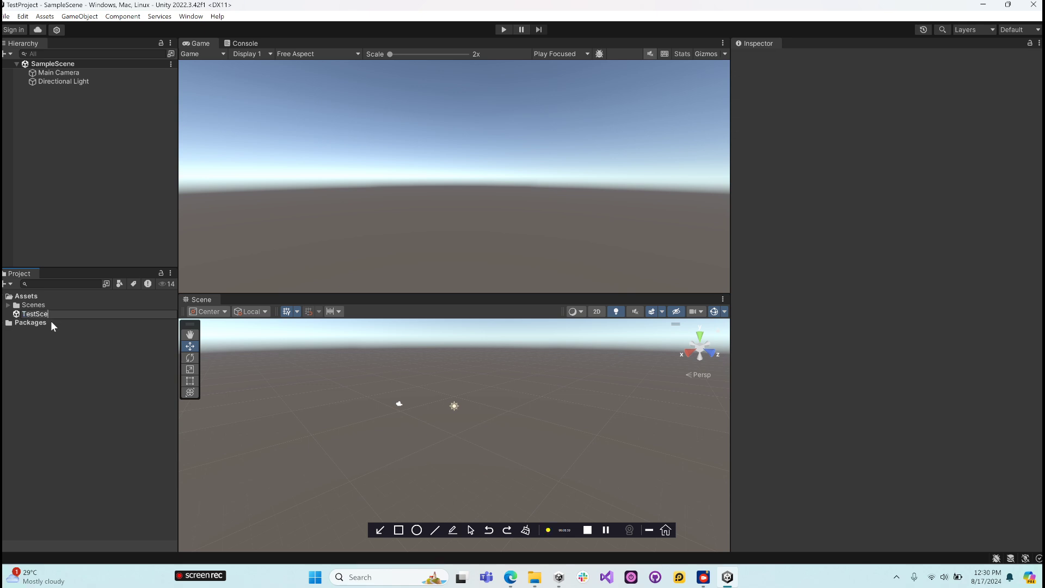
pyautogui.press('Return')
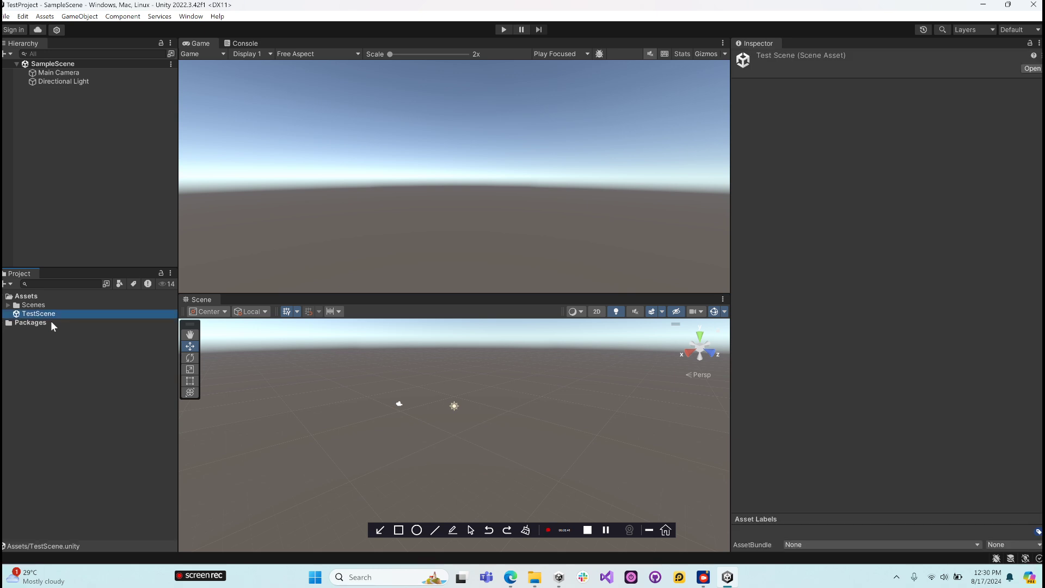
# - Check the contents of the Scenes folder, collapse it again and open TestScene in the editor
pyautogui.click(8, 306)
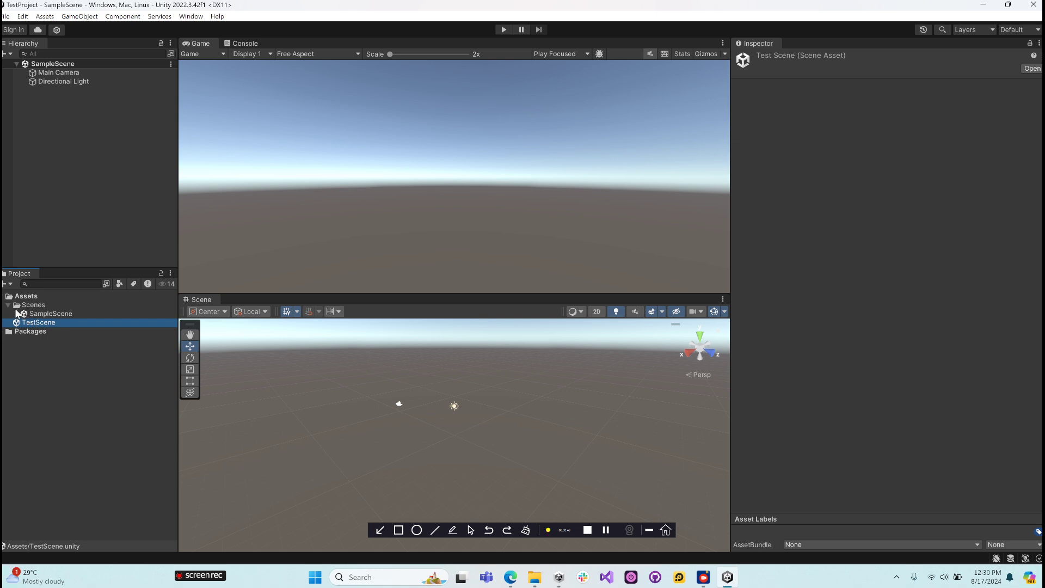
pyautogui.click(8, 305)
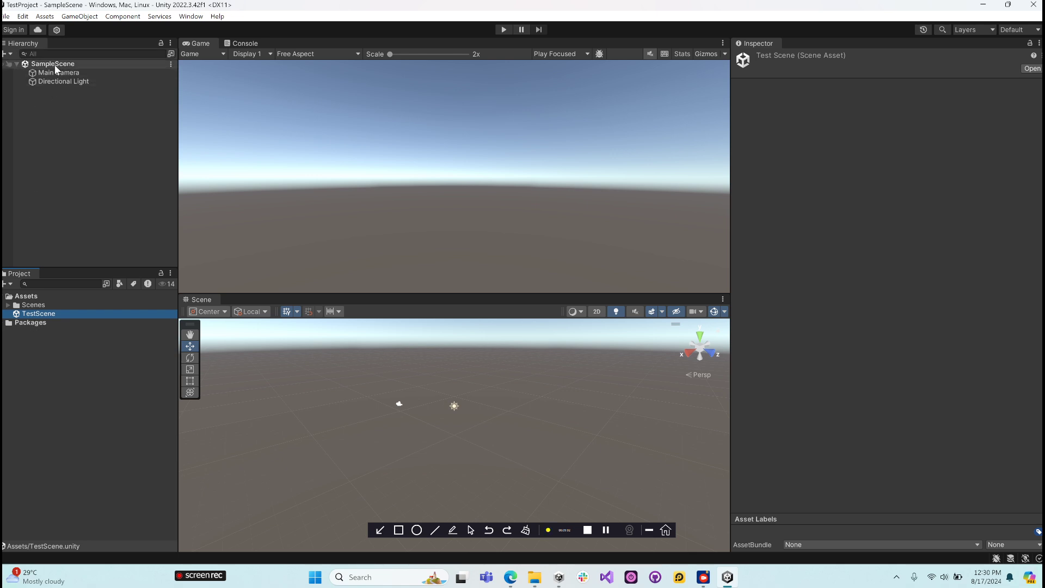
pyautogui.doubleClick(33, 316)
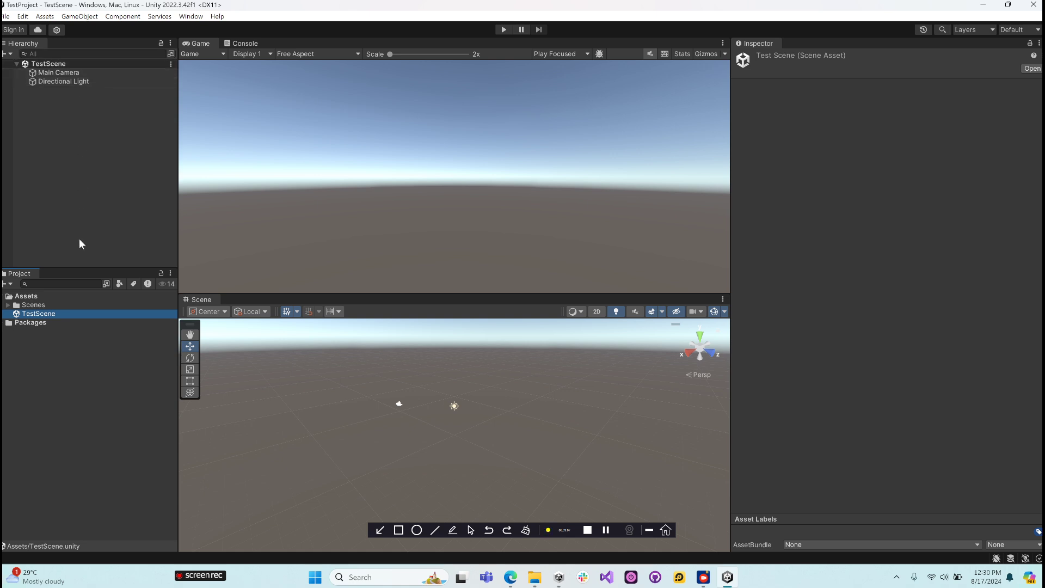
# - Extend the Hierarchy panel downward over the Project panel and look through the Packages folder
pyautogui.moveTo(86, 267); pyautogui.dragTo(90, 358)
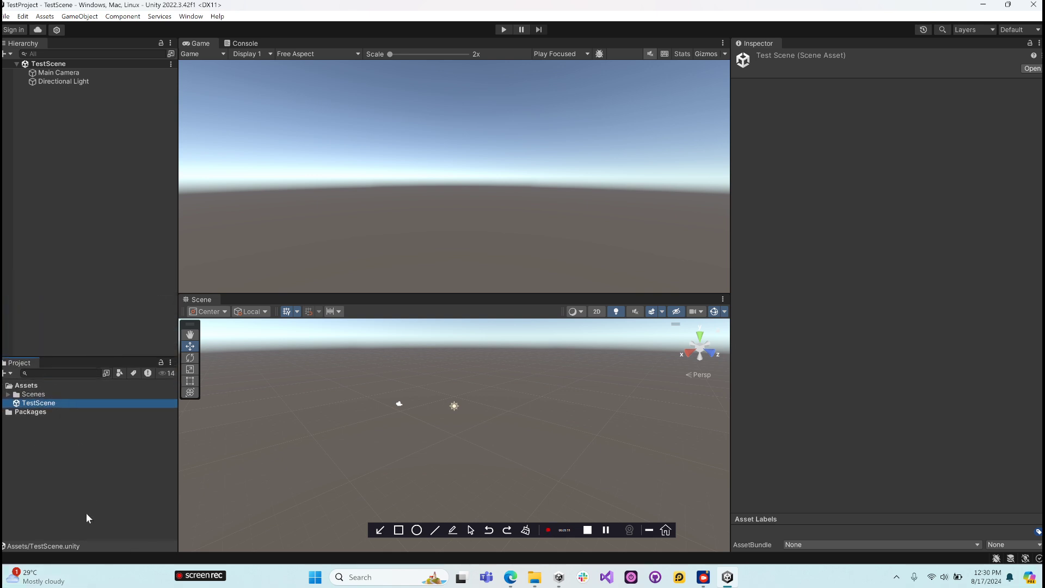
pyautogui.click(5, 413)
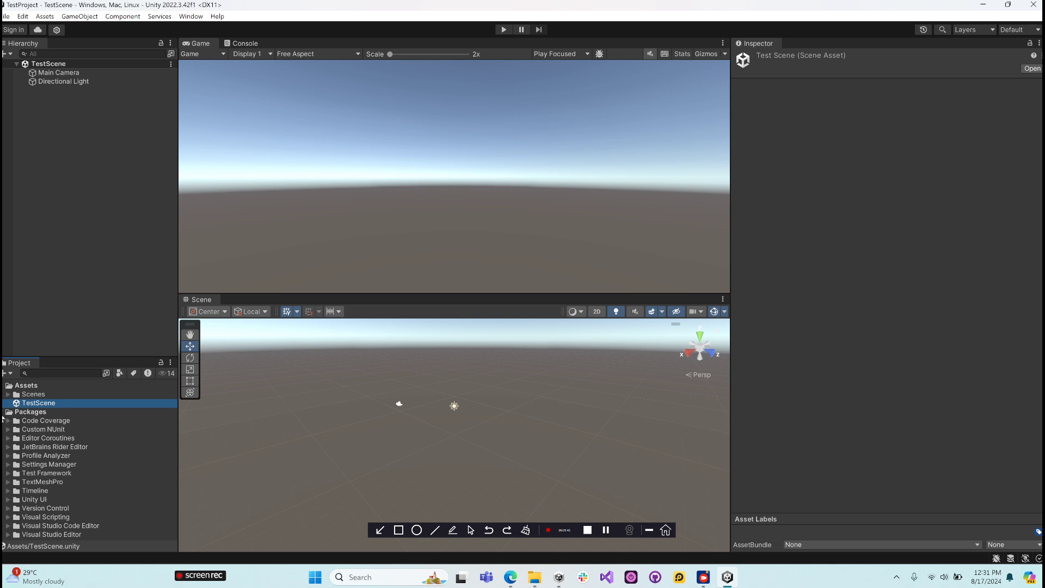
pyautogui.click(8, 413)
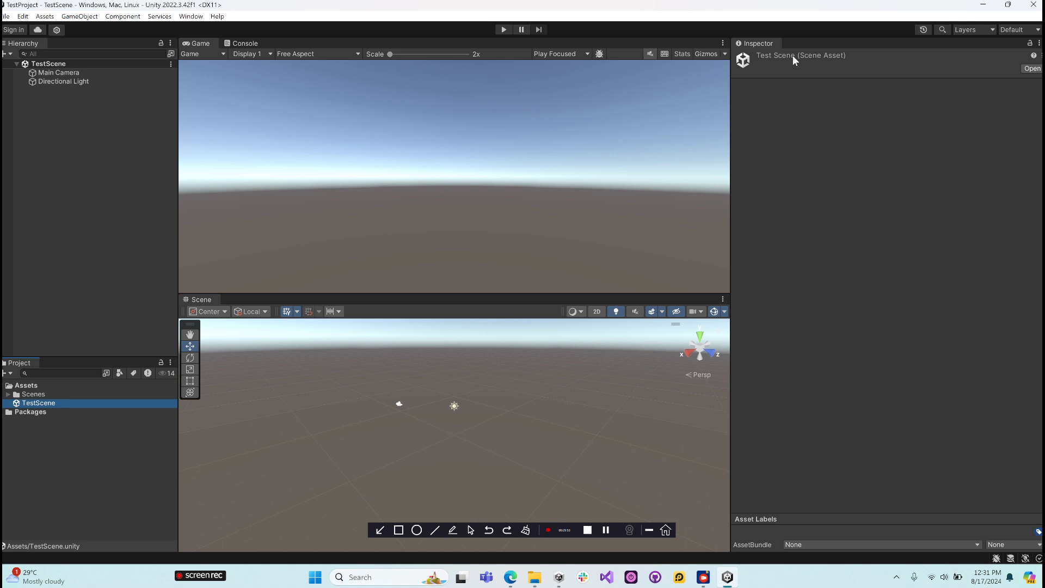
# - Examine the TestScene options in the Hierarchy and its Main Camera and Directional Light objects
pyautogui.click(18, 45)
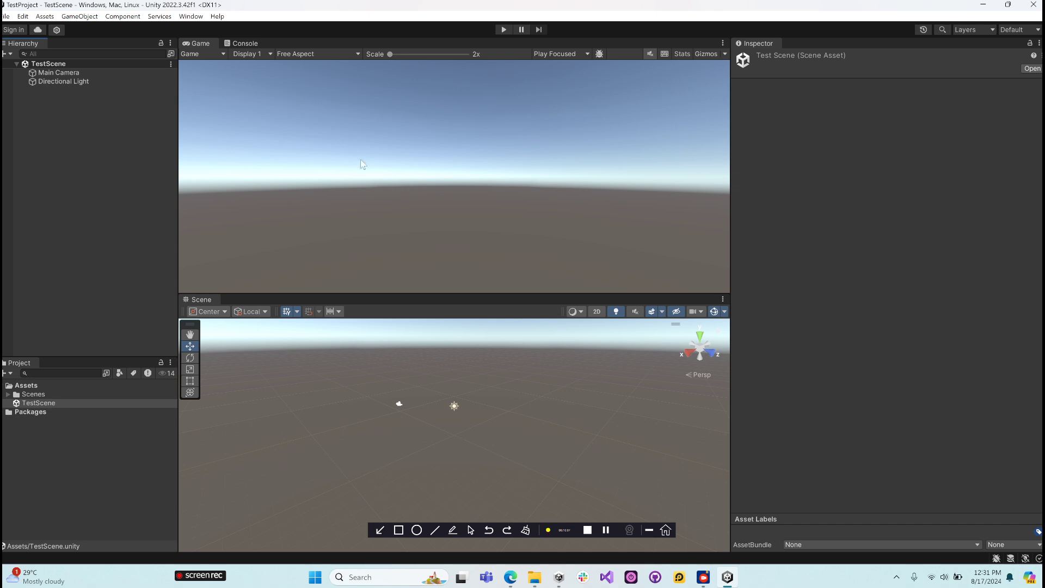
pyautogui.rightClick(55, 65)
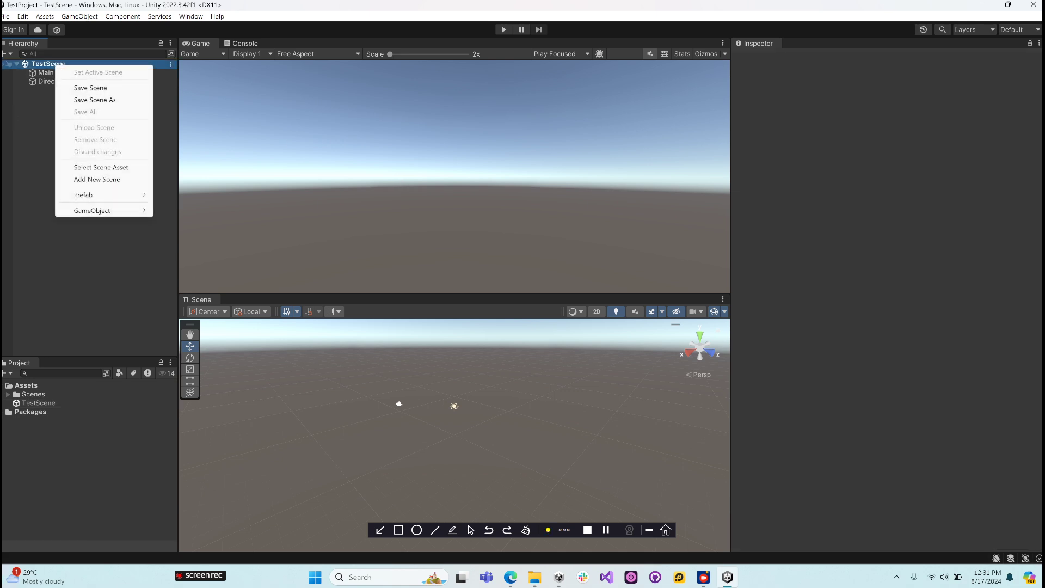
pyautogui.click(21, 165)
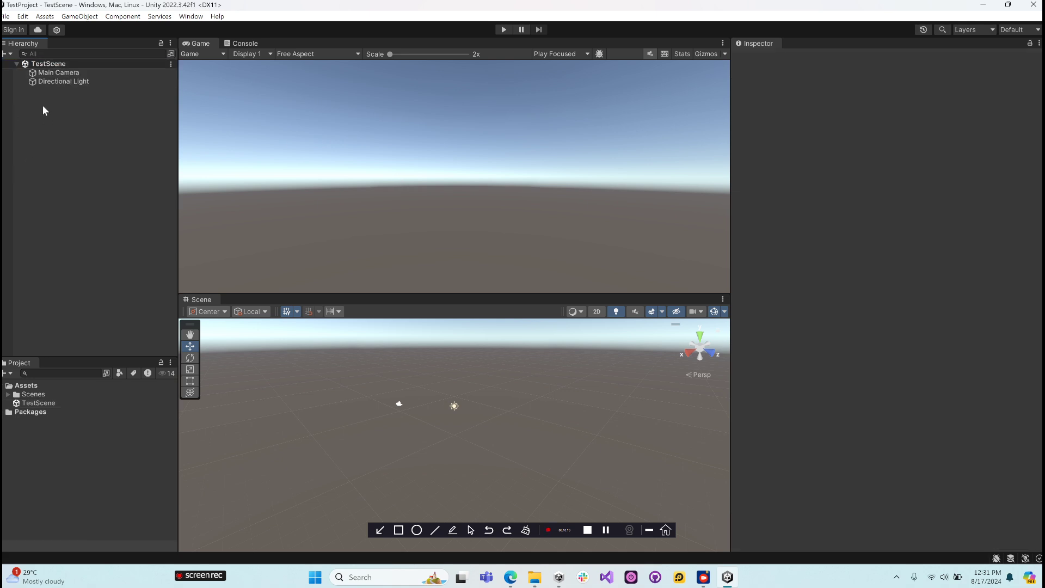
pyautogui.click(41, 72)
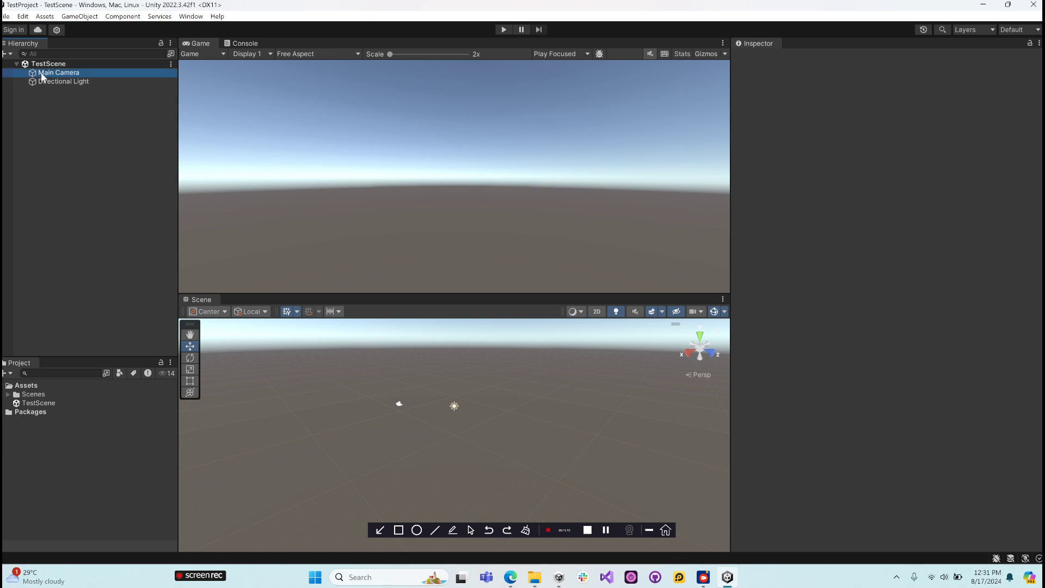
pyautogui.click(43, 83)
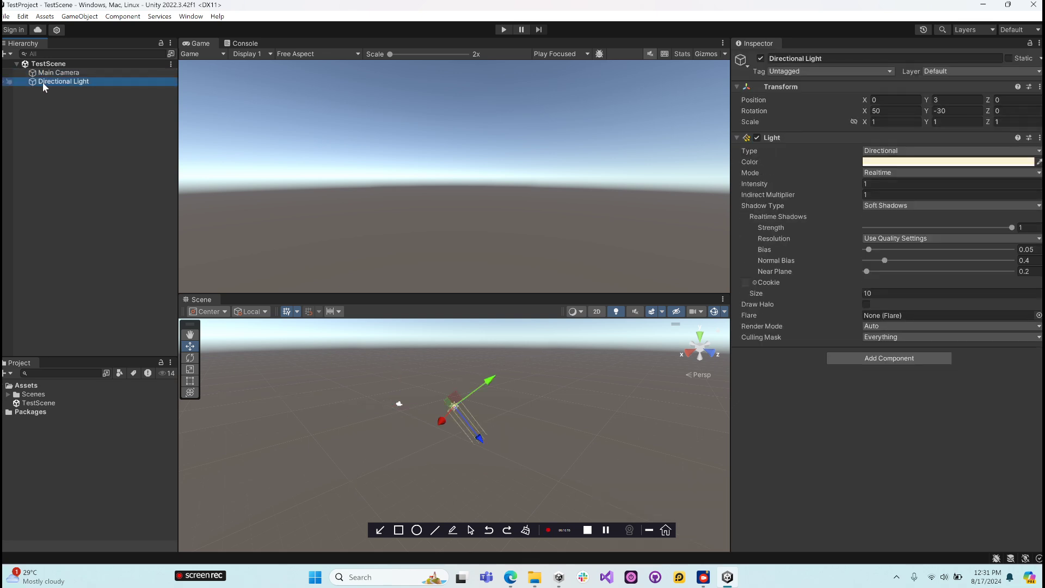
# - Add a 3D Cube object to TestScene
pyautogui.rightClick(38, 127)
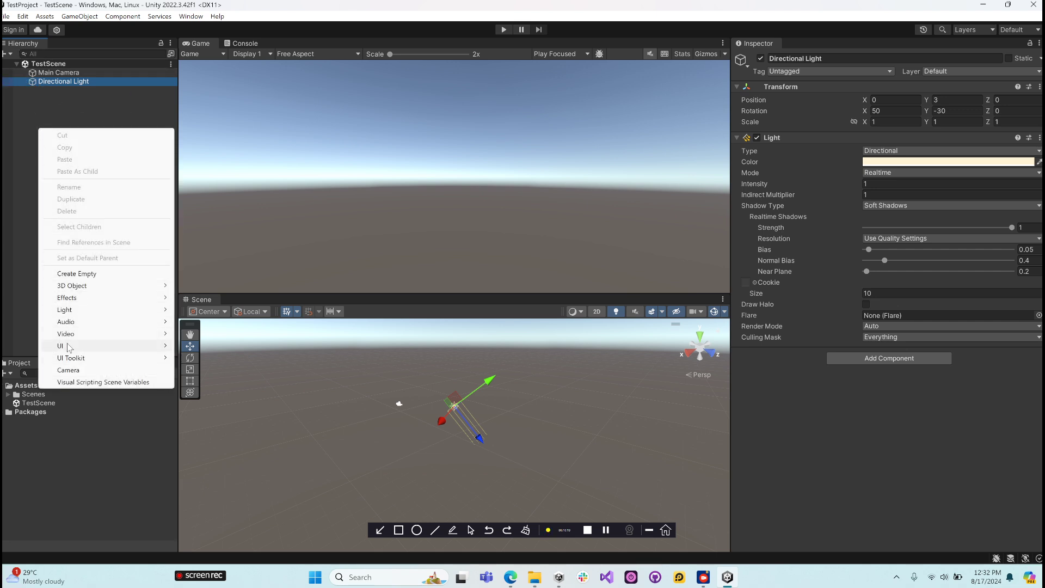
pyautogui.moveTo(69, 347)
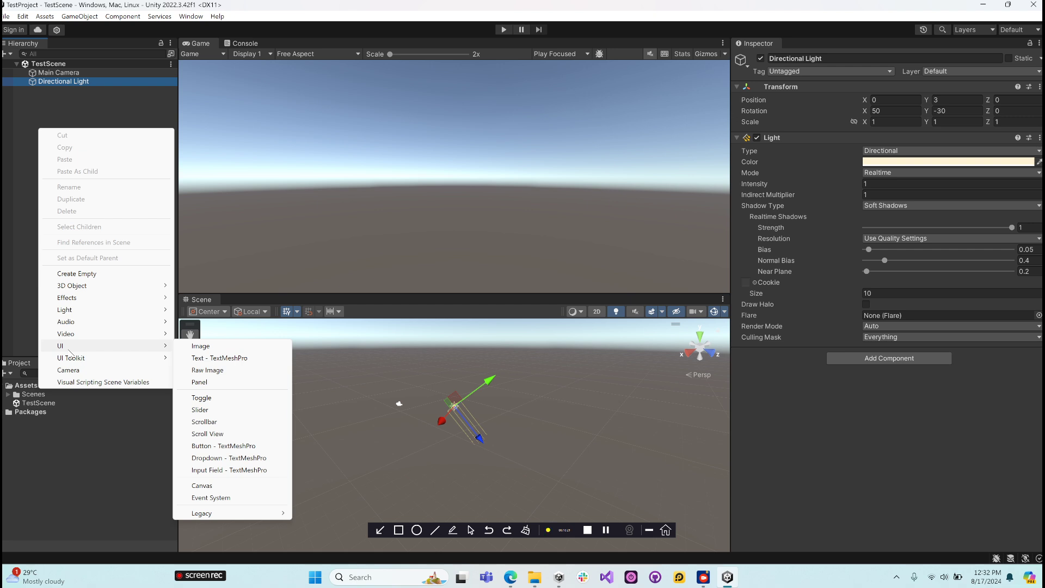
pyautogui.moveTo(74, 299)
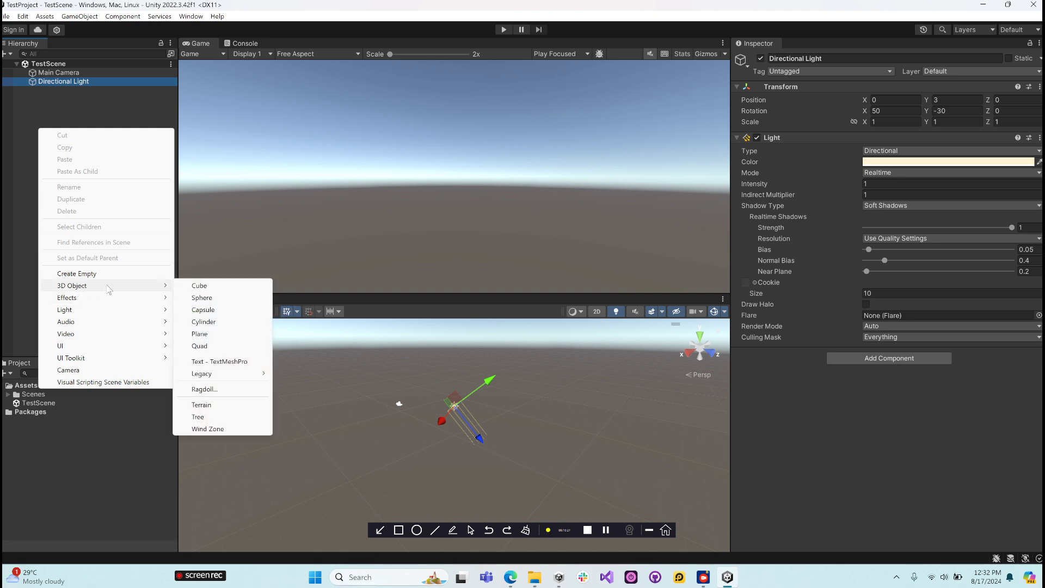
pyautogui.click(199, 287)
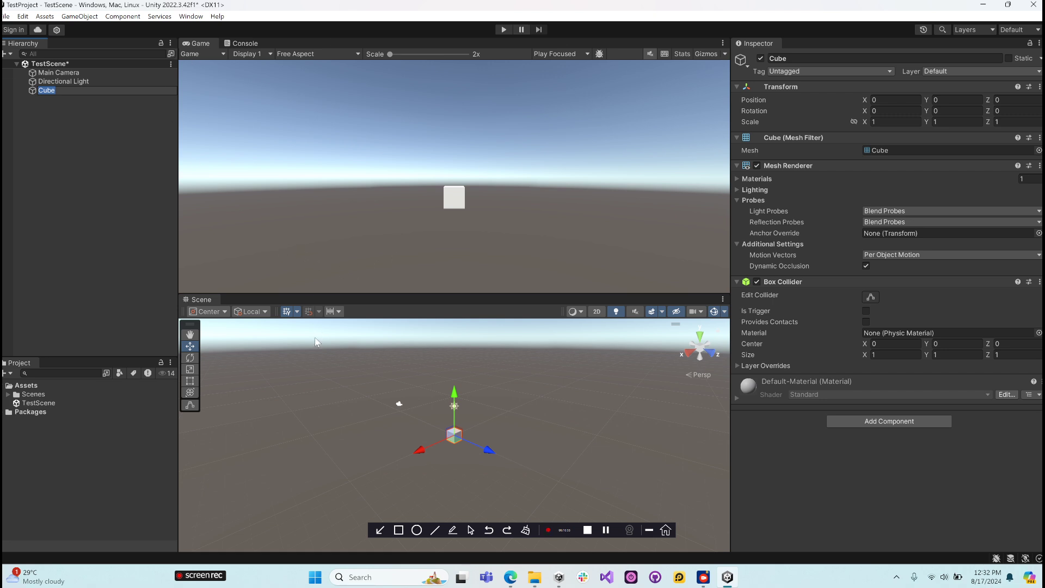
# - Enlarge the Scene view upward against the Game view and orbit around the cube to see it from another side
pyautogui.moveTo(379, 293); pyautogui.dragTo(377, 223)
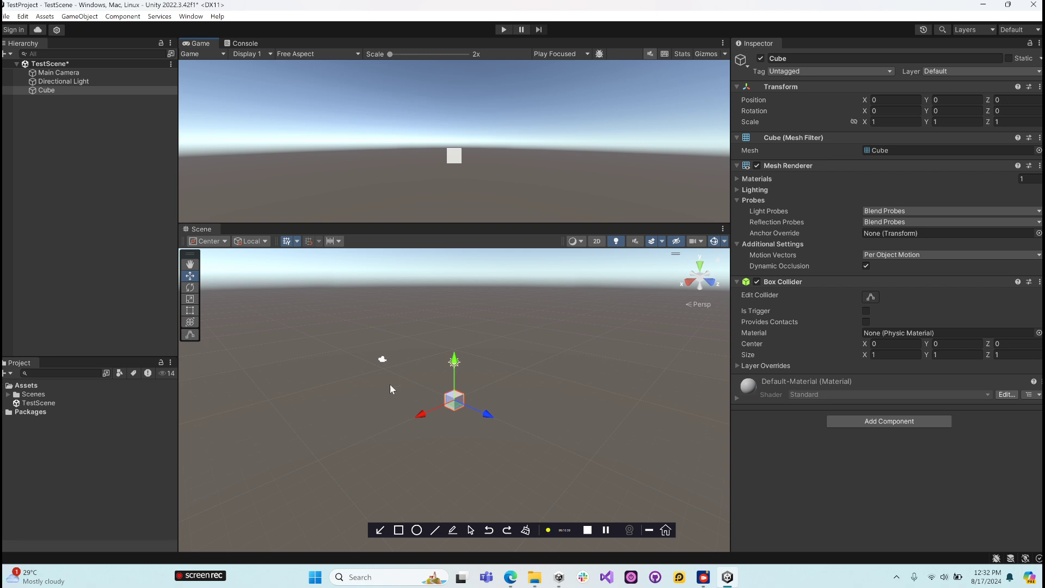
pyautogui.keyDown('alt'); pyautogui.moveTo(403, 368); pyautogui.dragTo(354, 296); pyautogui.keyUp('alt')
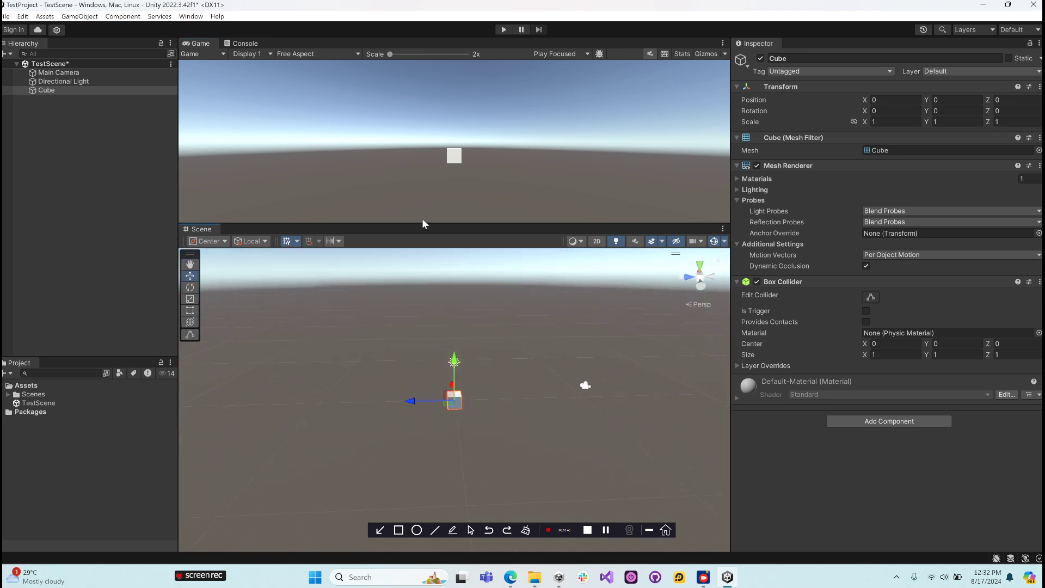
pyautogui.moveTo(421, 227); pyautogui.dragTo(423, 342)
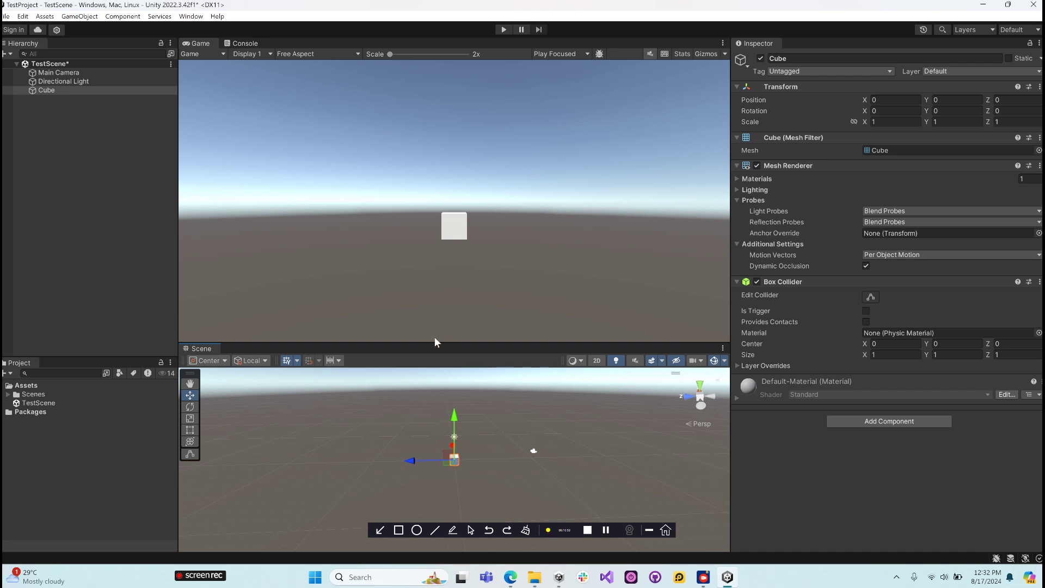
pyautogui.moveTo(430, 342); pyautogui.dragTo(416, 212)
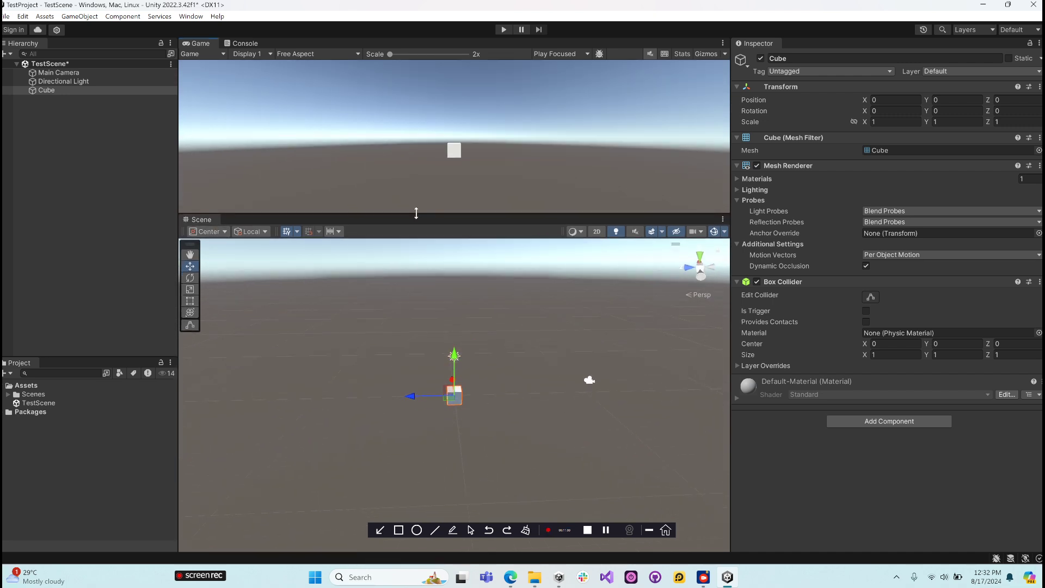
pyautogui.click(607, 531)
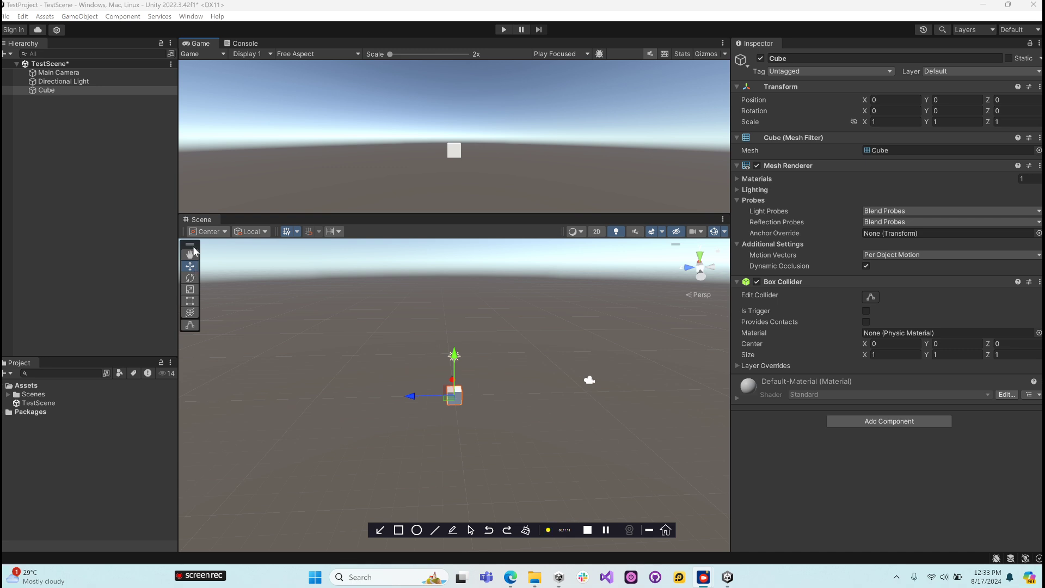
# - Detach the tools overlay from the Scene view's edge and shift the view up and left with the View tool
pyautogui.moveTo(192, 250)
pyautogui.mouseDown()
pyautogui.moveTo(215, 266)
pyautogui.moveTo(207, 261)
pyautogui.mouseUp()
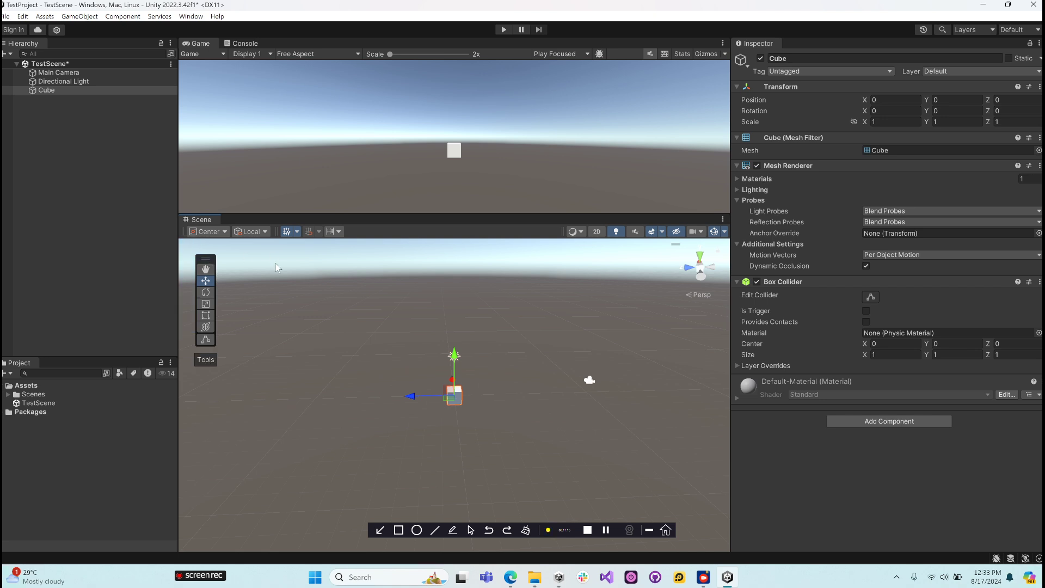
pyautogui.click(207, 271)
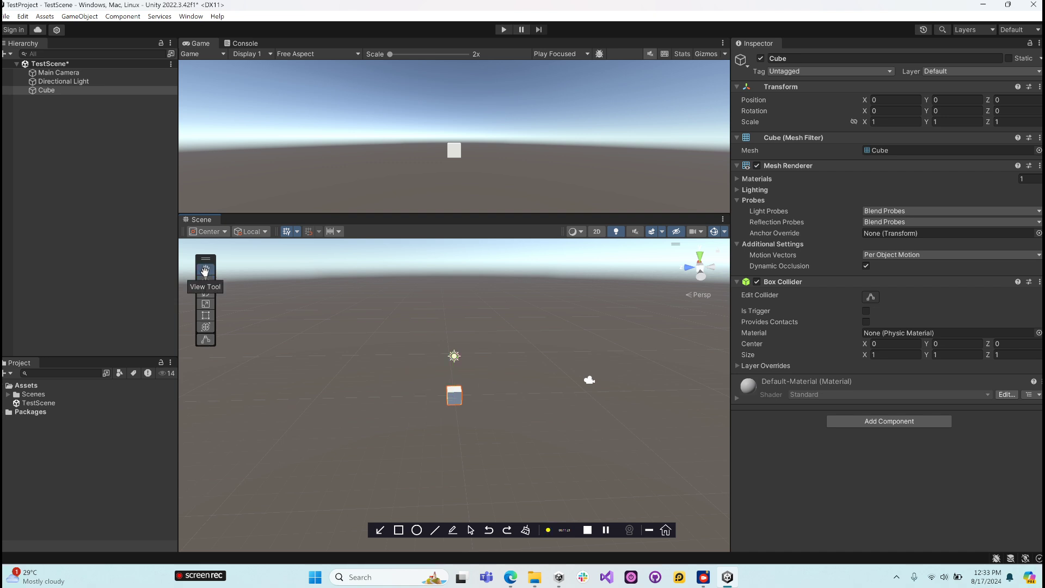
pyautogui.moveTo(404, 388); pyautogui.dragTo(370, 333)
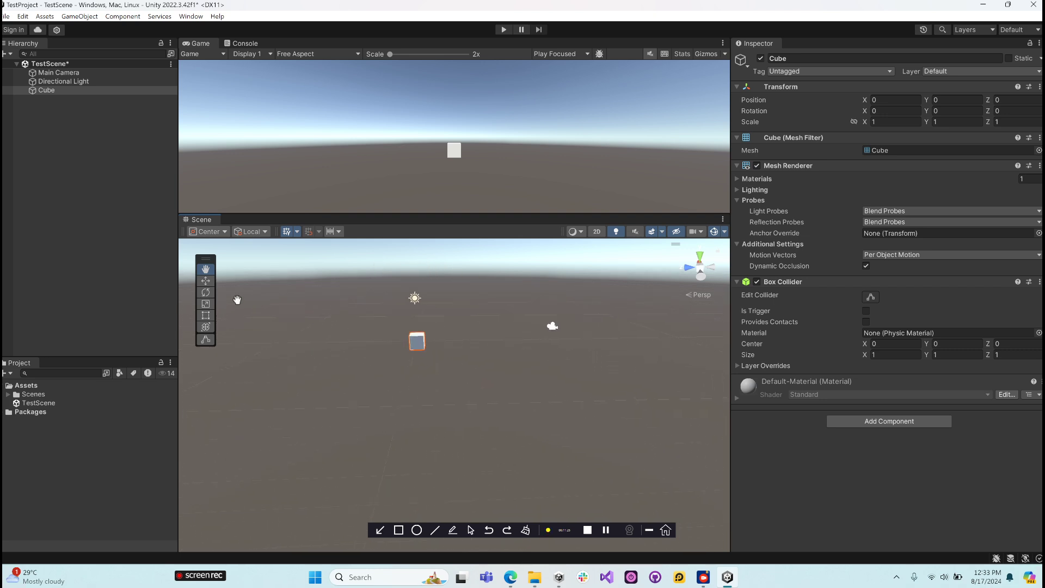
# - Move the cube along the Z axis with the Move tool to about Z -3.34
pyautogui.click(206, 281)
pyautogui.moveTo(373, 342); pyautogui.dragTo(402, 388)
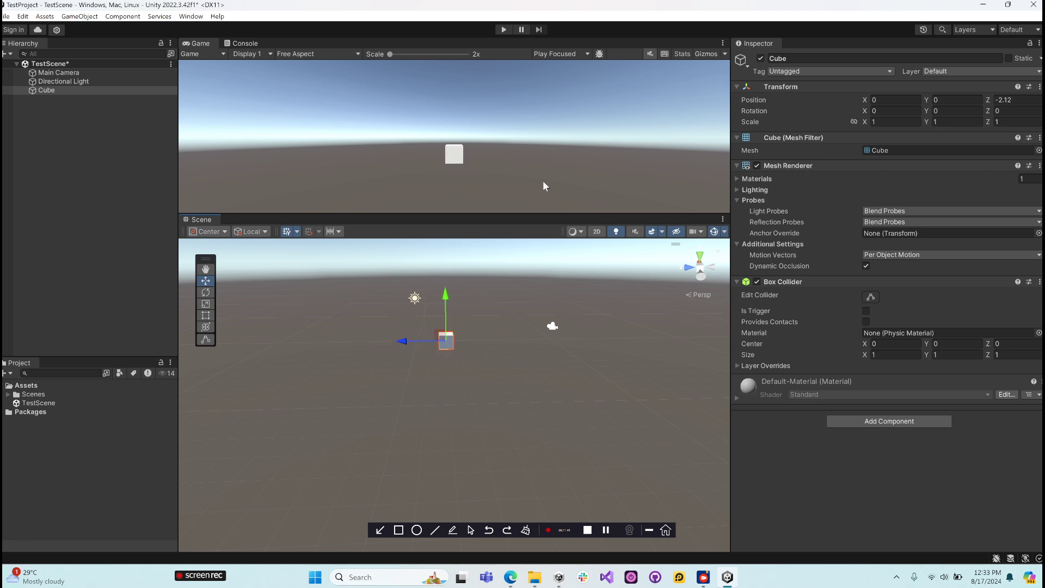
pyautogui.moveTo(417, 340)
pyautogui.mouseDown()
pyautogui.moveTo(318, 346)
pyautogui.moveTo(498, 357)
pyautogui.moveTo(425, 359)
pyautogui.mouseUp()
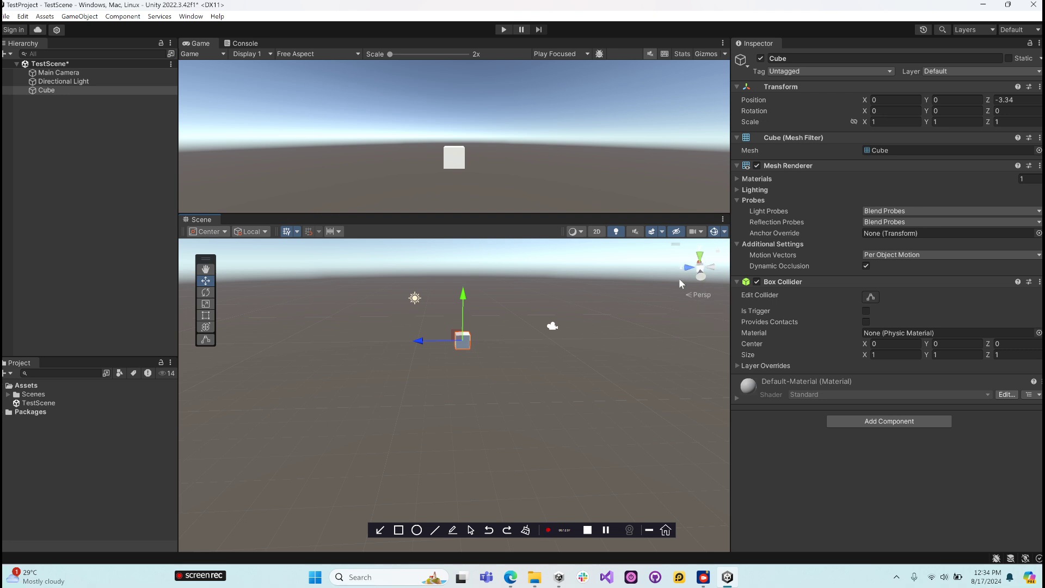
pyautogui.click(607, 530)
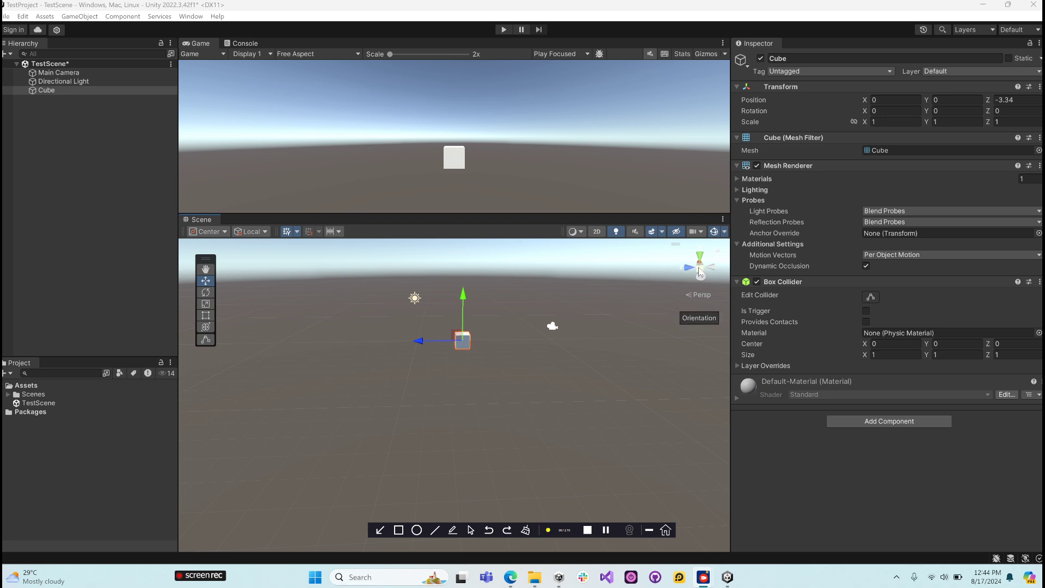
# - Snap the Scene view in turn to the front, right and back orientations with the orientation gizmo
pyautogui.click(701, 276)
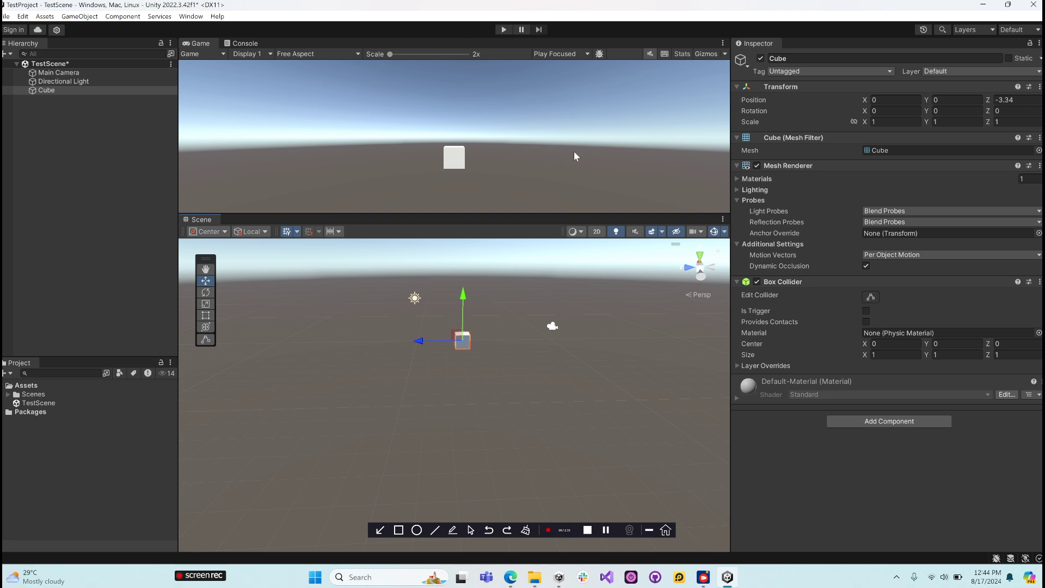
pyautogui.click(689, 271)
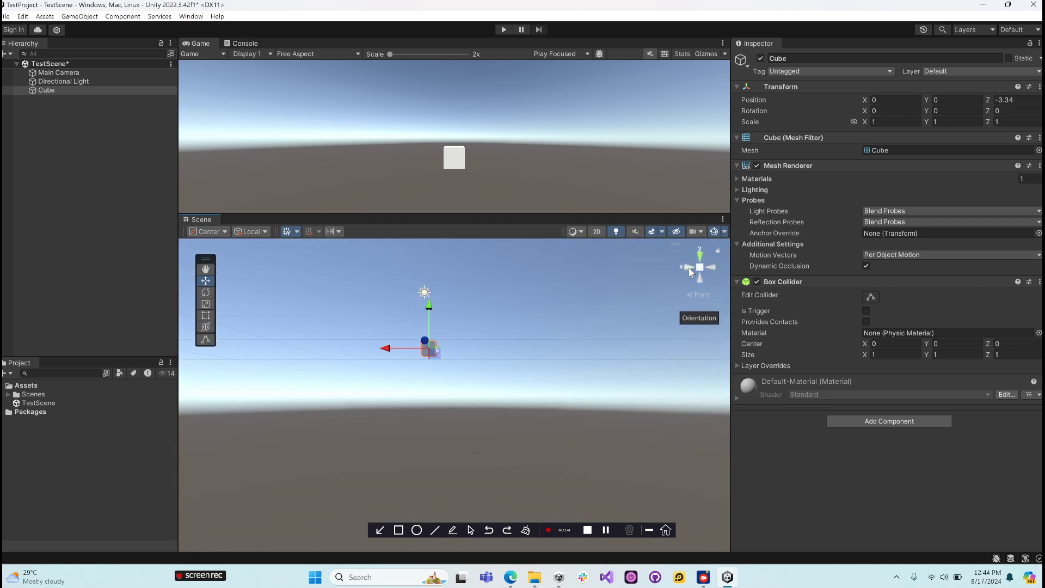
pyautogui.click(688, 267)
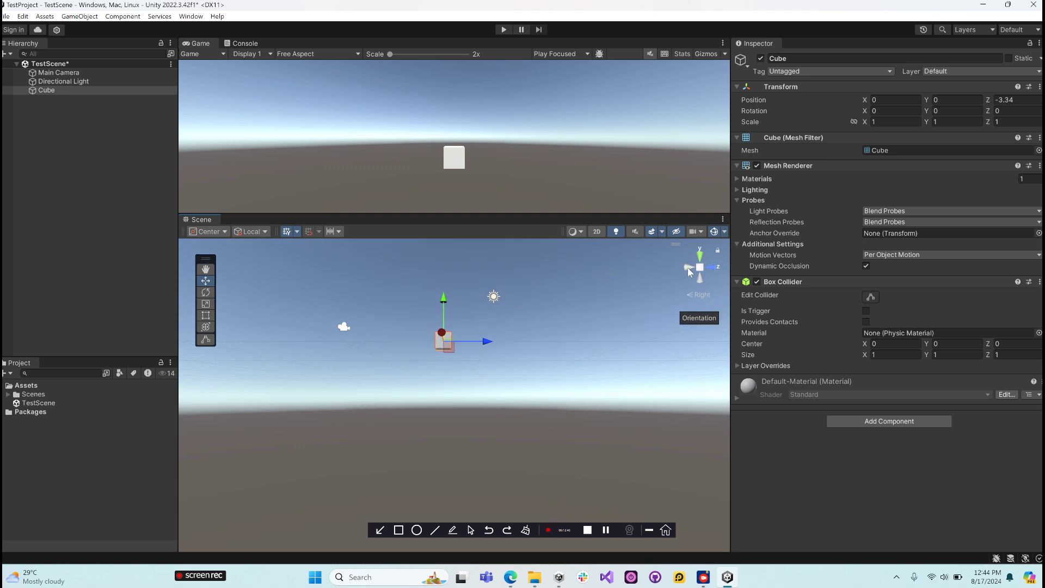
pyautogui.click(689, 266)
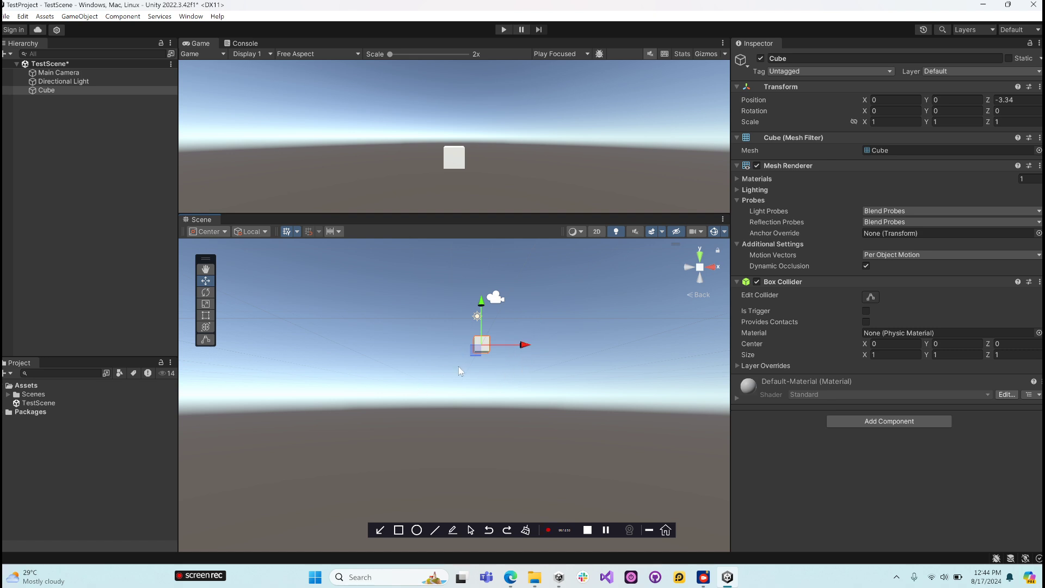
# - Orbit the Scene view to look down on the cube in perspective and pan it slightly with the View tool
pyautogui.keyDown('alt'); pyautogui.moveTo(459, 343); pyautogui.dragTo(445, 408); pyautogui.keyUp('alt')
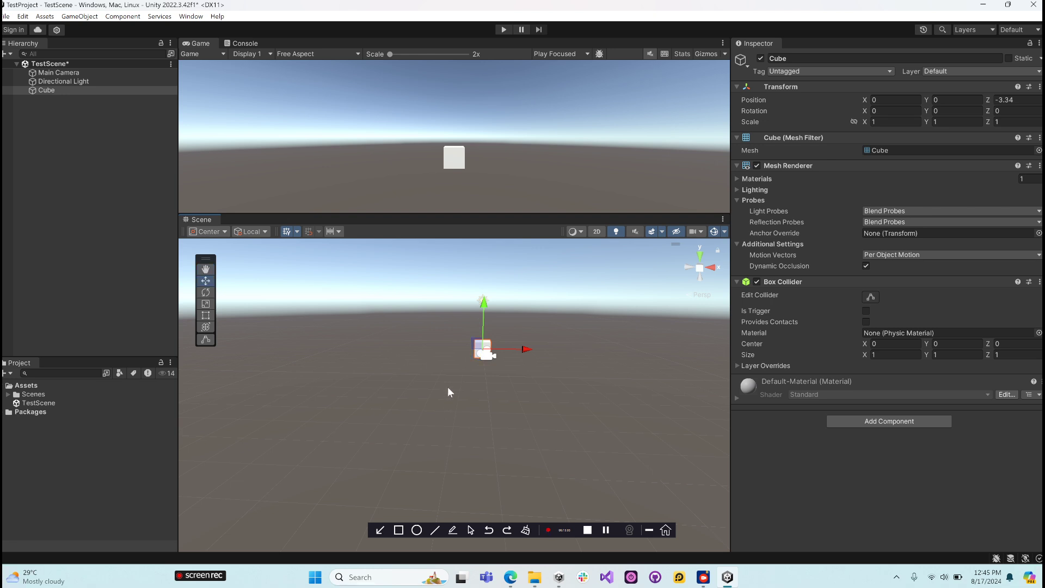
pyautogui.keyDown('alt'); pyautogui.moveTo(456, 368); pyautogui.dragTo(436, 379); pyautogui.keyUp('alt')
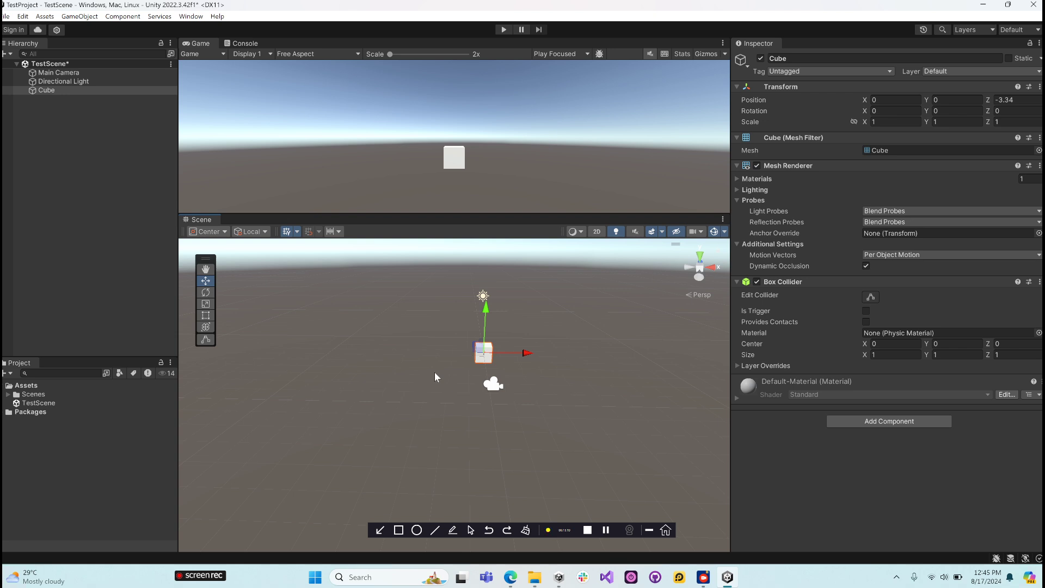
pyautogui.moveTo(435, 375)
pyautogui.keyDown('alt'); pyautogui.mouseDown()
pyautogui.moveTo(400, 424)
pyautogui.moveTo(442, 361)
pyautogui.mouseUp(); pyautogui.keyUp('alt')
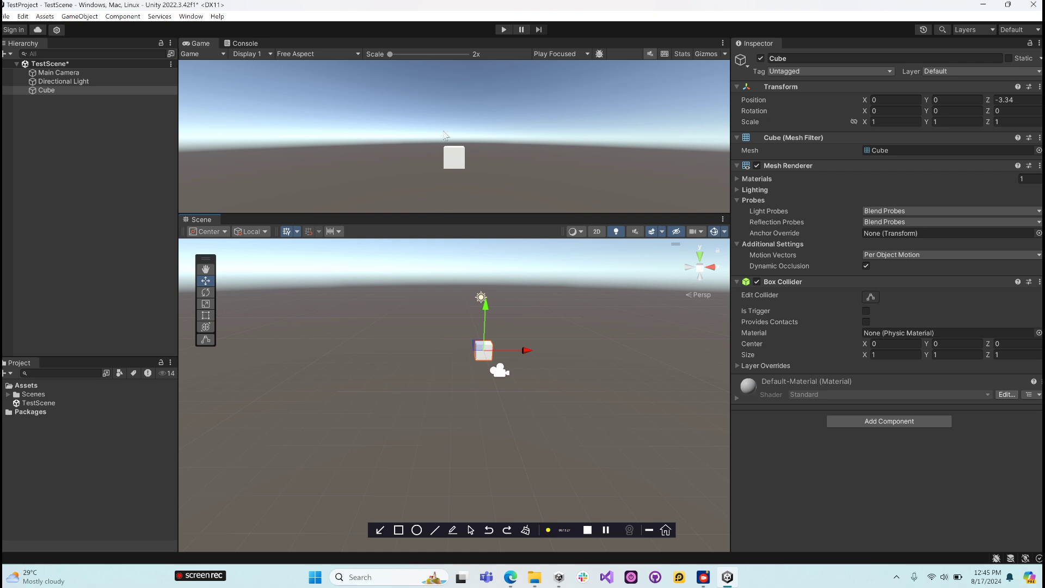
pyautogui.click(701, 273)
pyautogui.click(701, 270)
pyautogui.click(205, 269)
pyautogui.moveTo(451, 336); pyautogui.dragTo(428, 344)
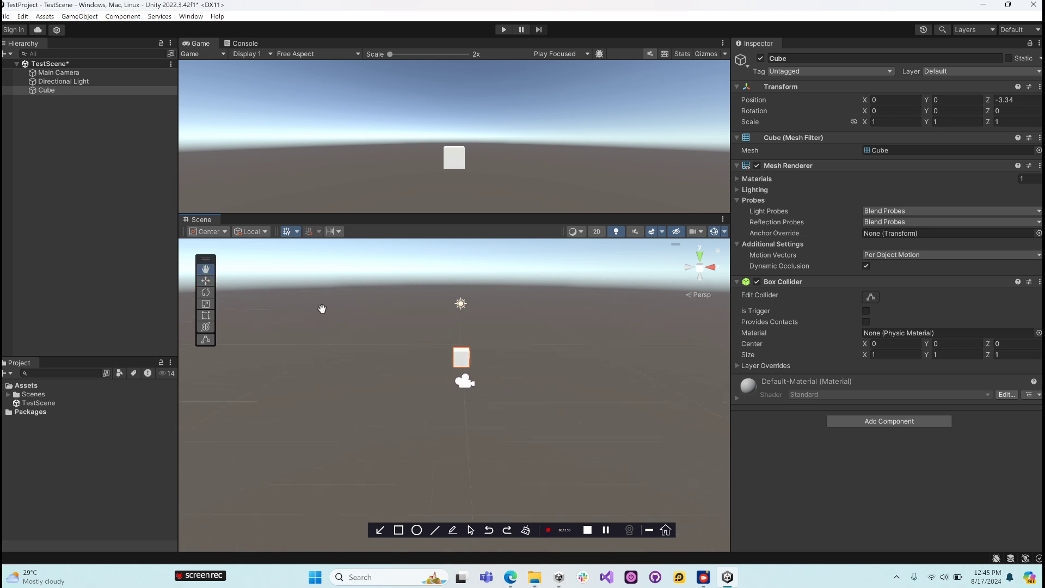
# - Activate the Move tool and shift the cube's position to X -0.35 and Y -0.25 using its Transform values
pyautogui.click(207, 291)
pyautogui.click(207, 282)
pyautogui.keyDown('alt'); pyautogui.moveTo(492, 415); pyautogui.dragTo(493, 434); pyautogui.keyUp('alt')
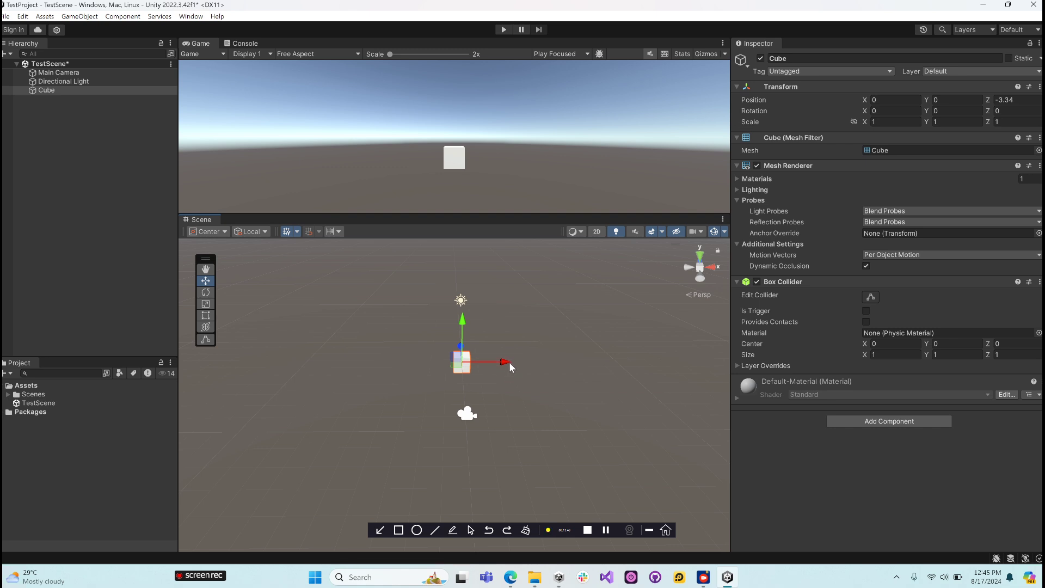
pyautogui.moveTo(506, 361); pyautogui.dragTo(507, 395)
pyautogui.click(867, 101)
pyautogui.moveTo(867, 102)
pyautogui.mouseDown()
pyautogui.moveTo(765, 103)
pyautogui.moveTo(992, 96)
pyautogui.moveTo(854, 105)
pyautogui.mouseUp()
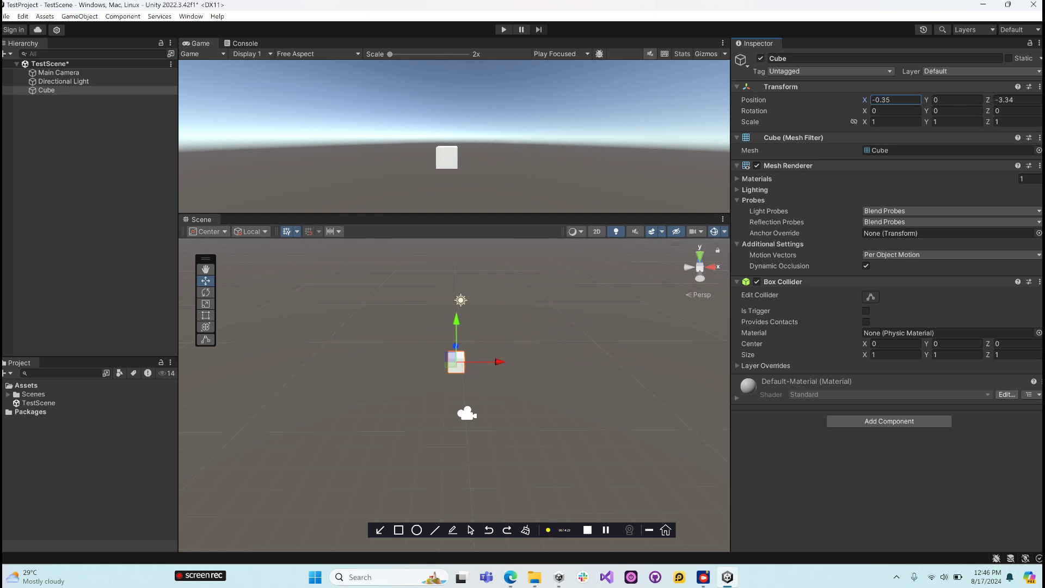
pyautogui.click(930, 99)
pyautogui.moveTo(930, 99); pyautogui.dragTo(907, 97)
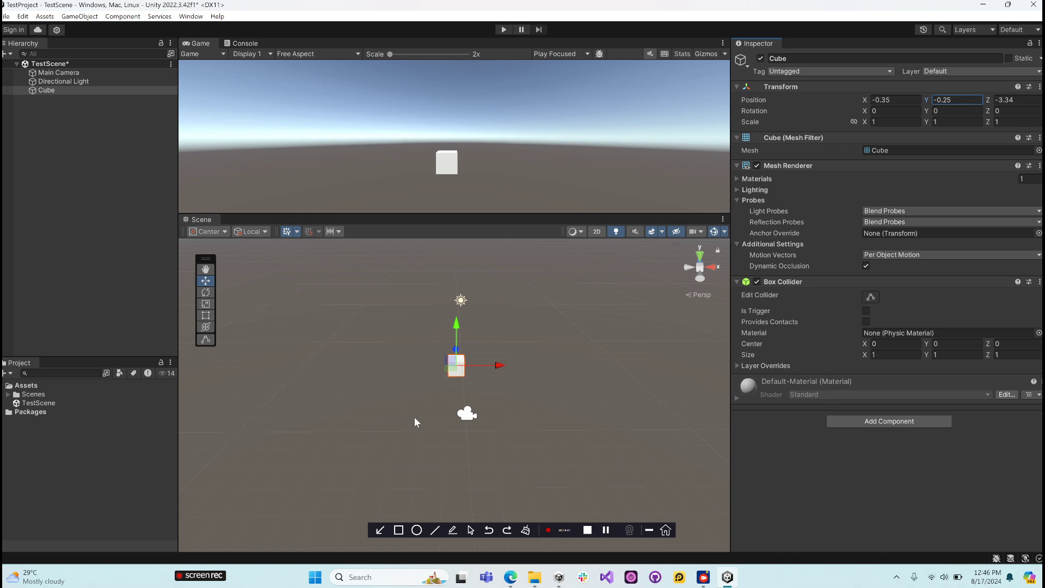
# - Reset the cube's Transform to its default values
pyautogui.click(1040, 87)
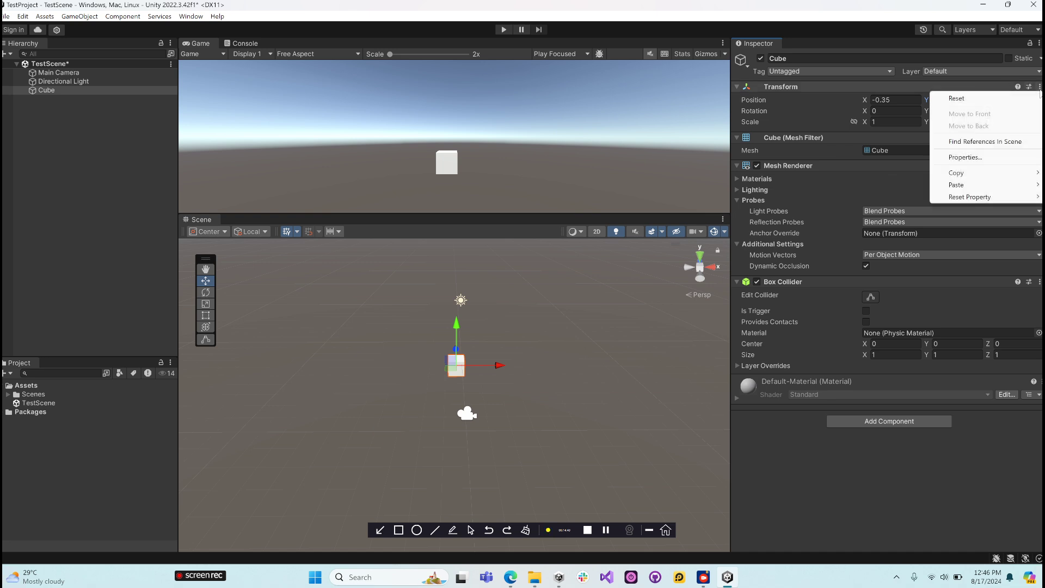
pyautogui.click(967, 102)
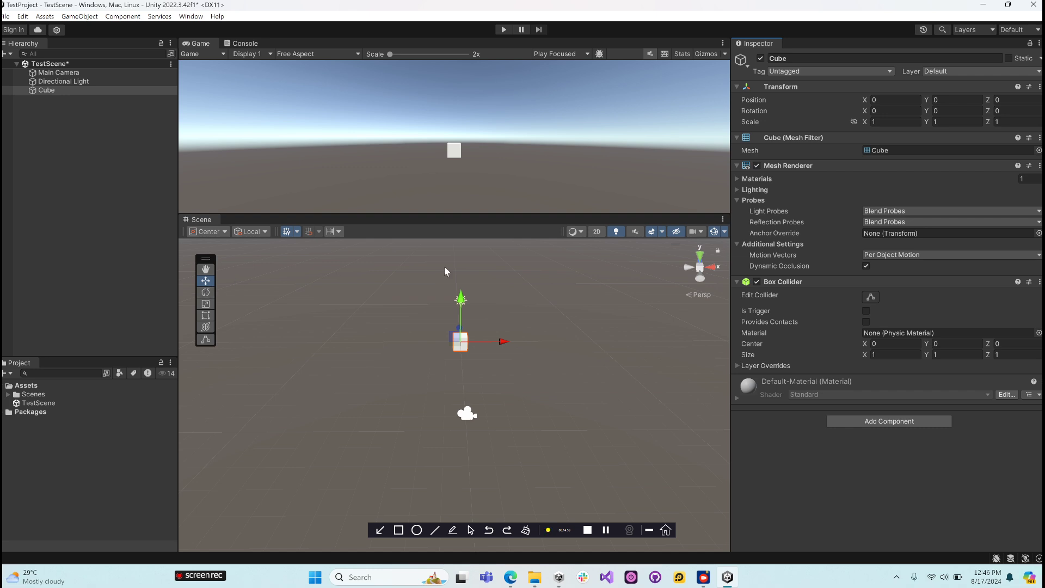
# - Rotate the cube around all three axes with the Rotate tool to about X -2.2, Y 9.6, Z 9.7, and reset its Transform
pyautogui.click(206, 294)
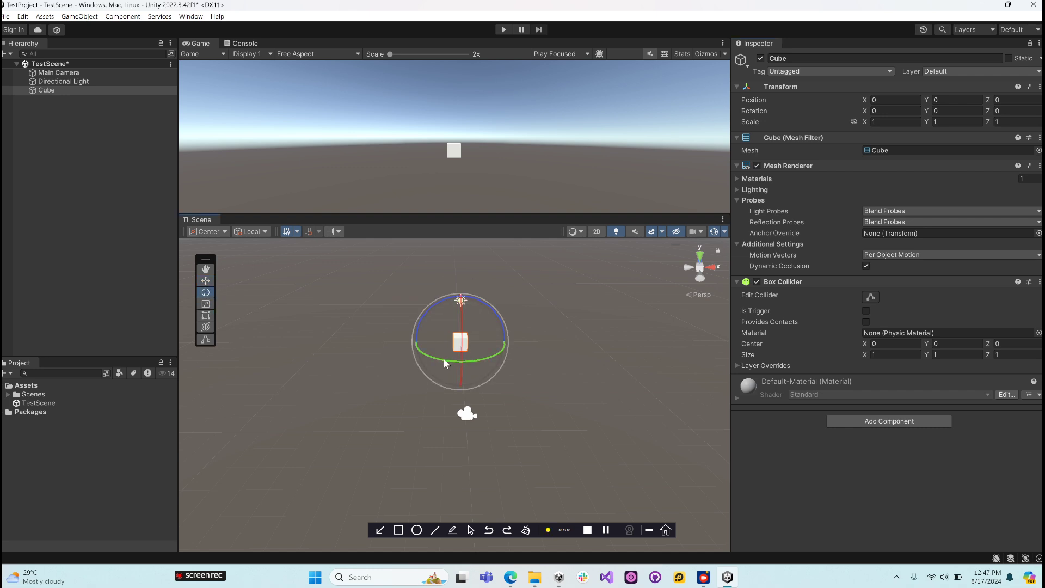
pyautogui.moveTo(443, 358)
pyautogui.mouseDown()
pyautogui.moveTo(501, 356)
pyautogui.moveTo(724, 305)
pyautogui.moveTo(577, 364)
pyautogui.moveTo(234, 371)
pyautogui.moveTo(485, 358)
pyautogui.moveTo(445, 358)
pyautogui.mouseUp()
pyautogui.moveTo(434, 357); pyautogui.dragTo(381, 328)
pyautogui.moveTo(486, 323); pyautogui.dragTo(522, 362)
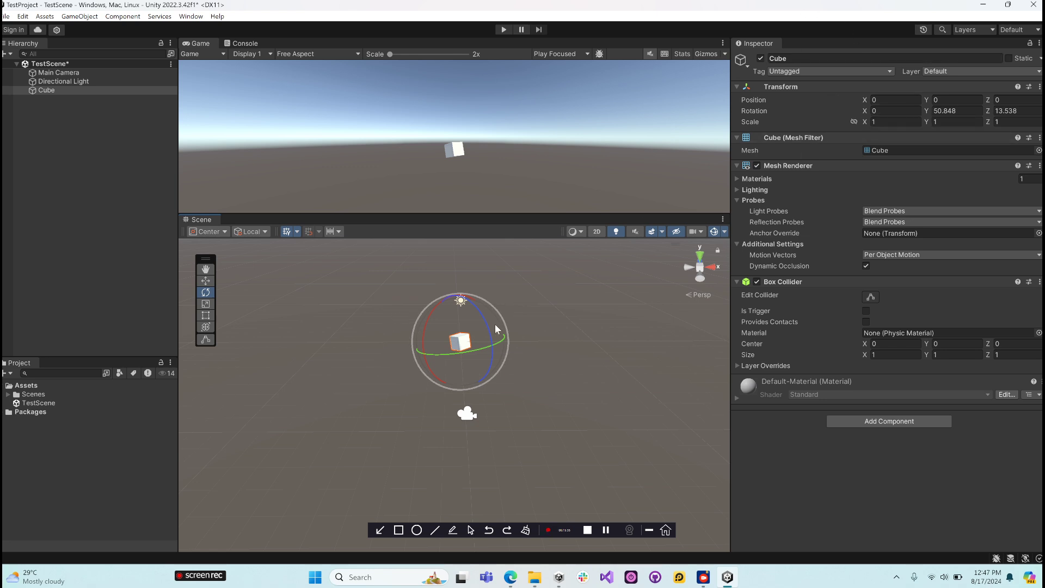
pyautogui.moveTo(463, 350); pyautogui.dragTo(528, 353)
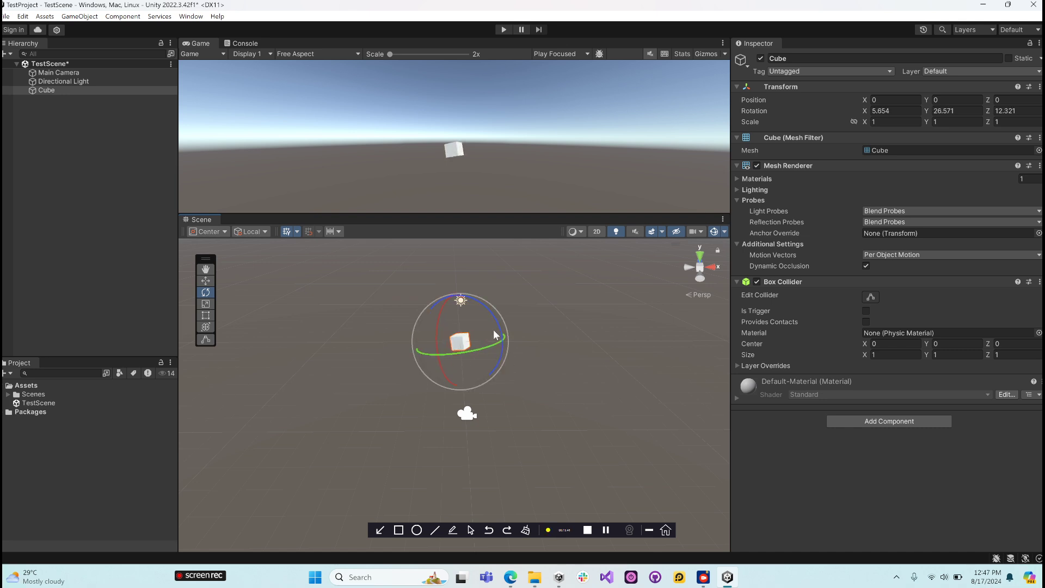
pyautogui.moveTo(443, 306); pyautogui.dragTo(486, 316)
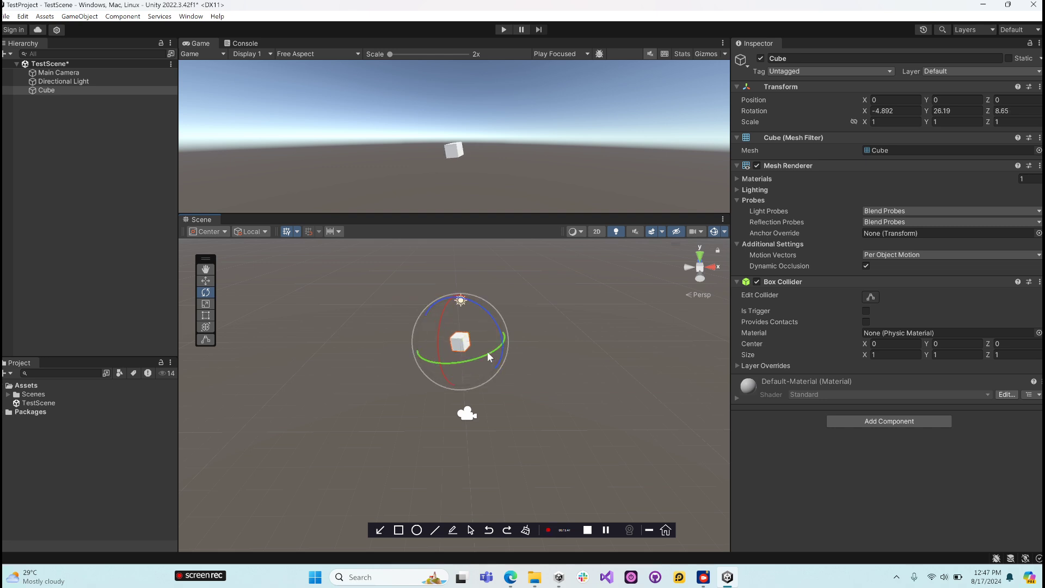
pyautogui.moveTo(489, 354); pyautogui.dragTo(517, 335)
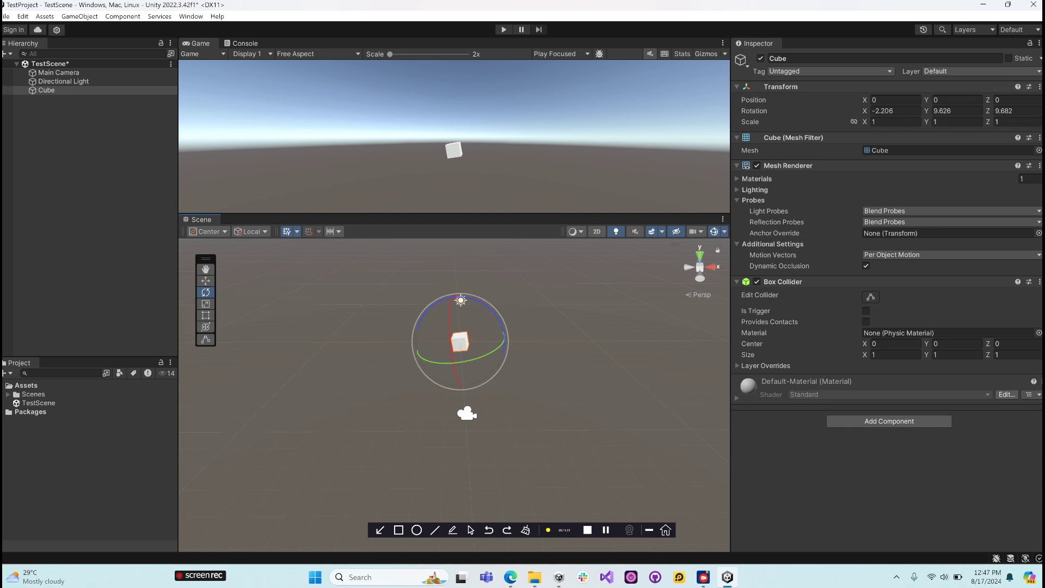
pyautogui.click(1040, 87)
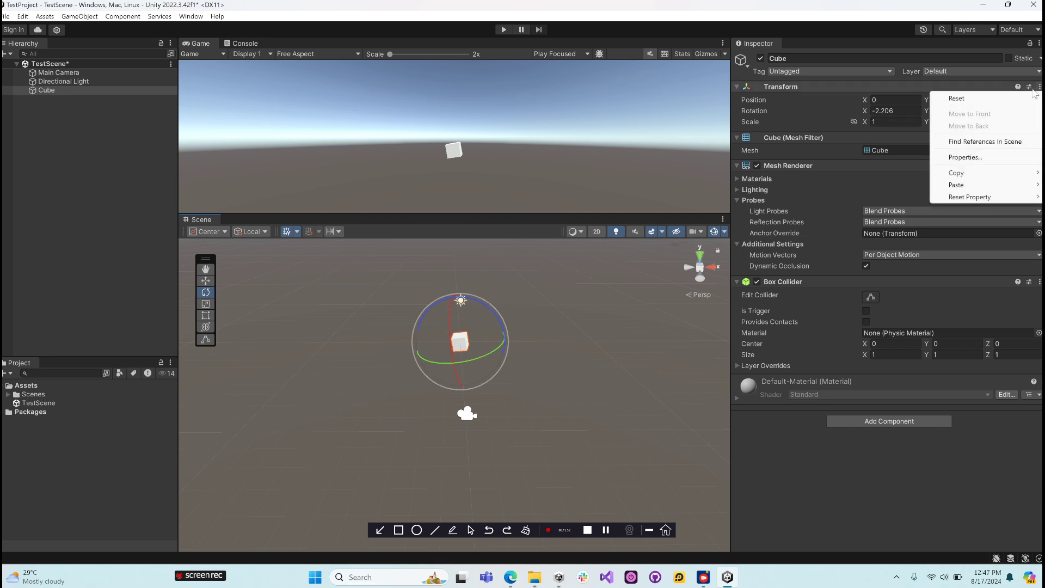
pyautogui.click(957, 98)
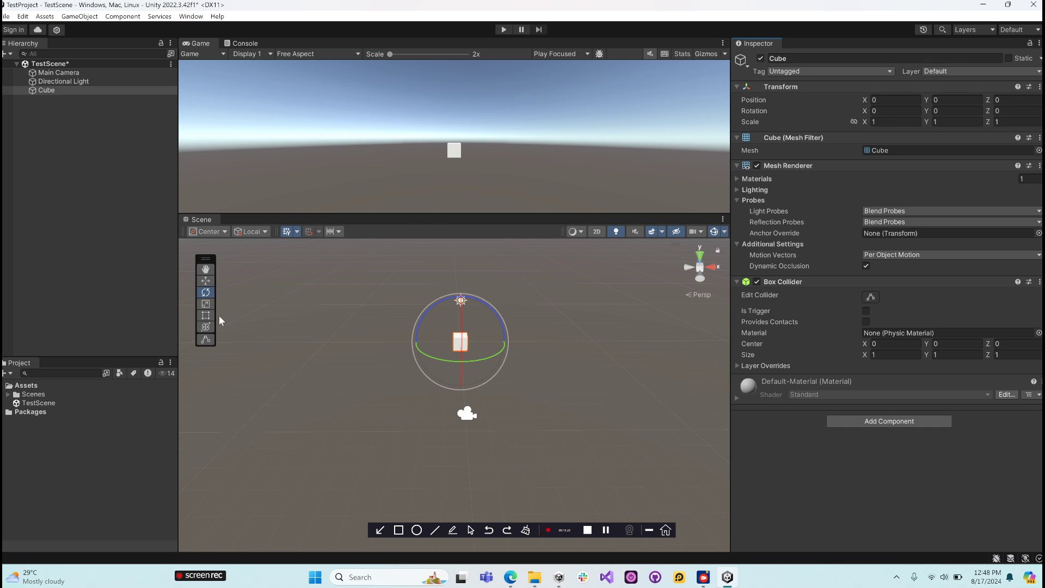
# - Scale the cube with the Scale tool to about X 1.04, Y 0.58, Z 1.58, and reset its Transform
pyautogui.click(205, 305)
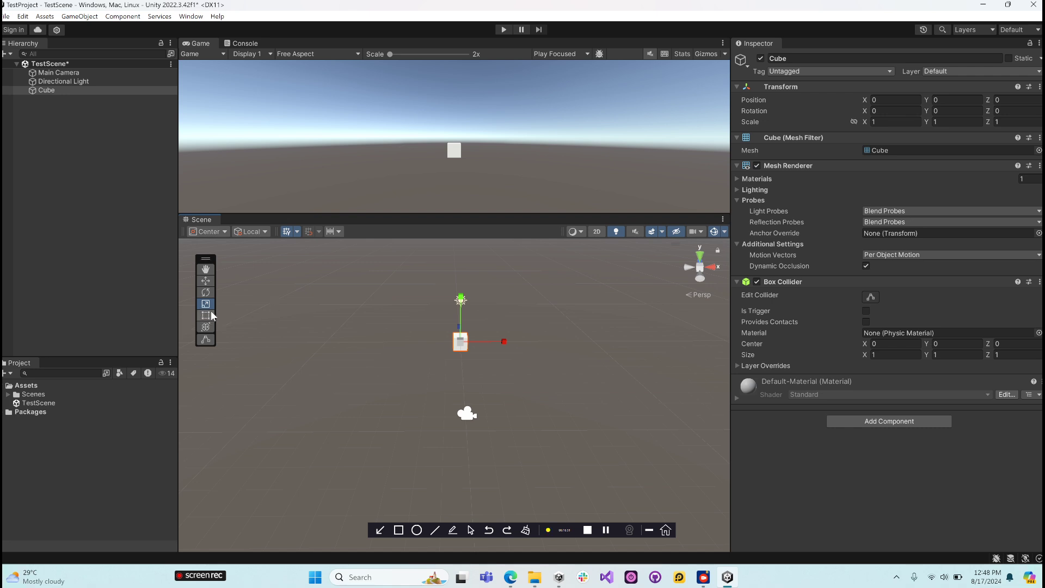
pyautogui.moveTo(461, 300); pyautogui.dragTo(559, 363)
pyautogui.moveTo(418, 324); pyautogui.dragTo(394, 327)
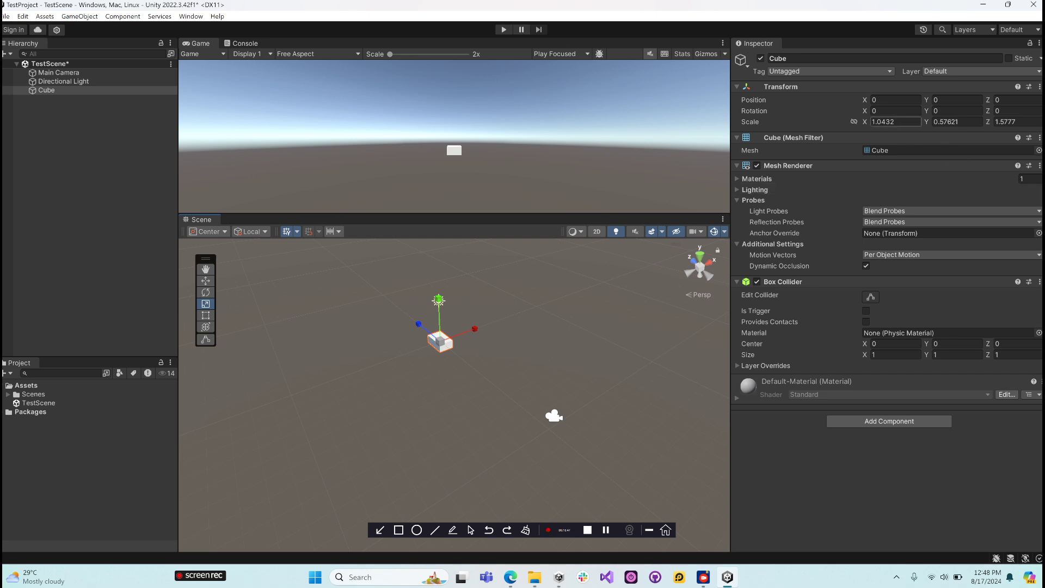
pyautogui.click(1040, 87)
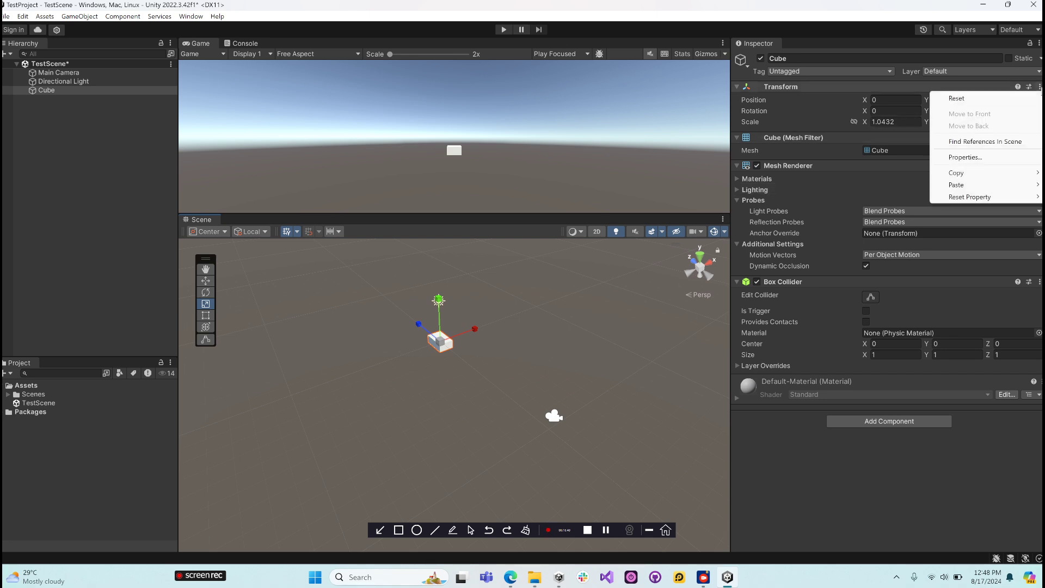
pyautogui.click(957, 99)
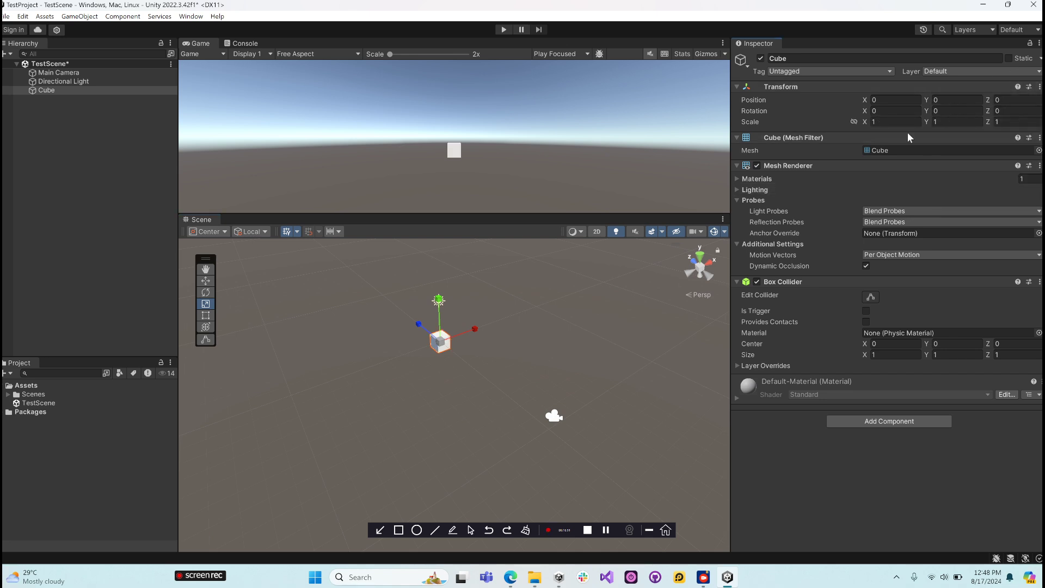
# - Stretch the cube along the Z axis with the Rect tool to a Z scale of about 1.84
pyautogui.click(205, 315)
pyautogui.scroll(5, 469, 359)
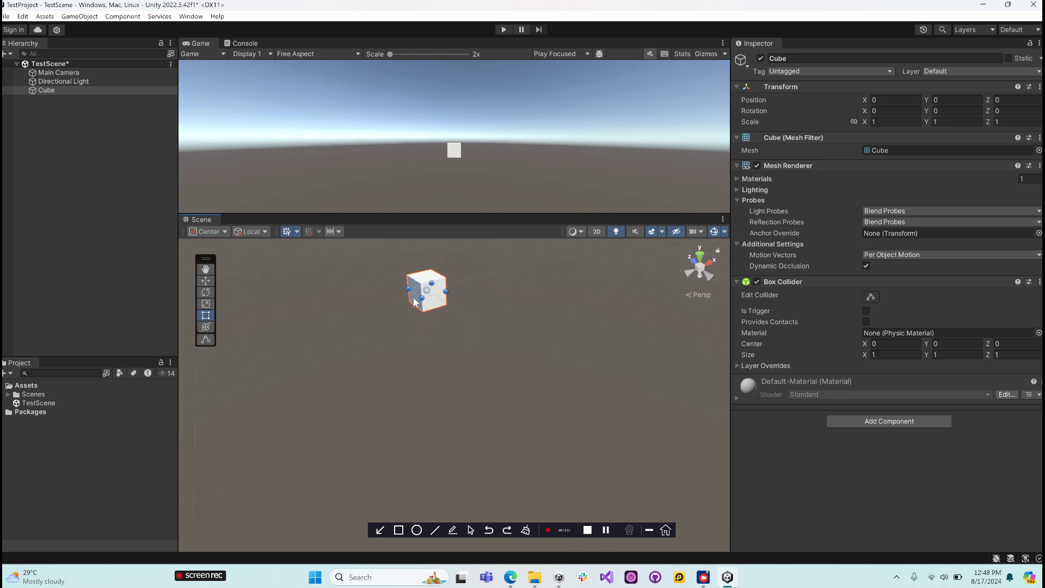
pyautogui.keyDown('alt'); pyautogui.moveTo(397, 271); pyautogui.dragTo(437, 276); pyautogui.keyUp('alt')
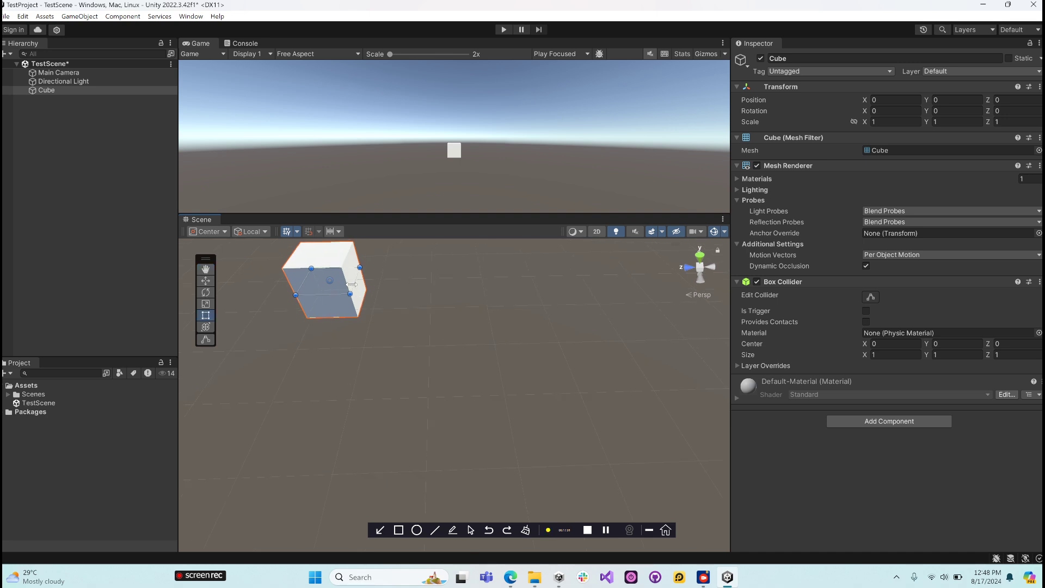
pyautogui.moveTo(353, 284); pyautogui.dragTo(572, 292)
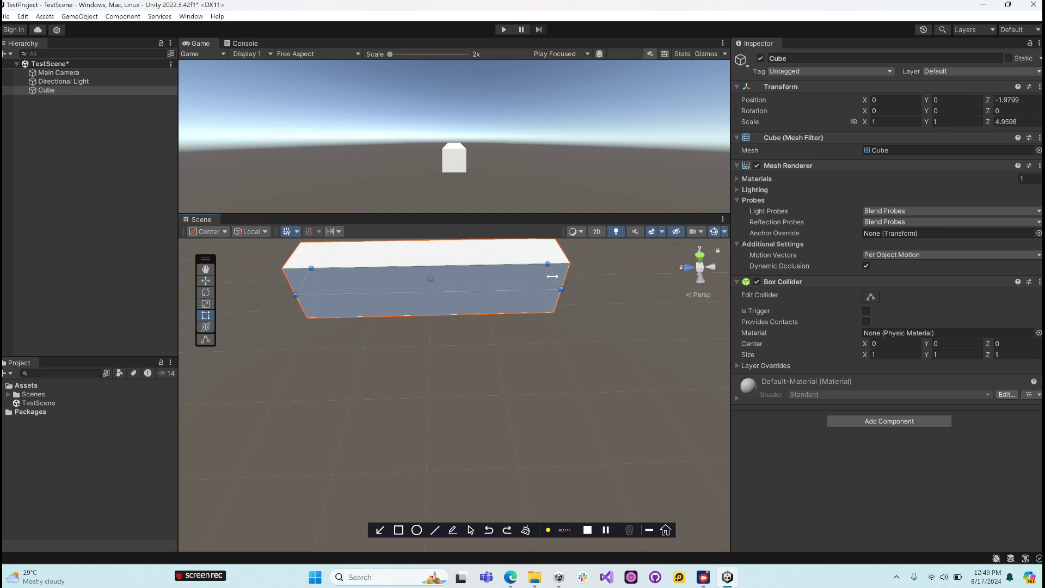
pyautogui.moveTo(553, 277); pyautogui.dragTo(397, 283)
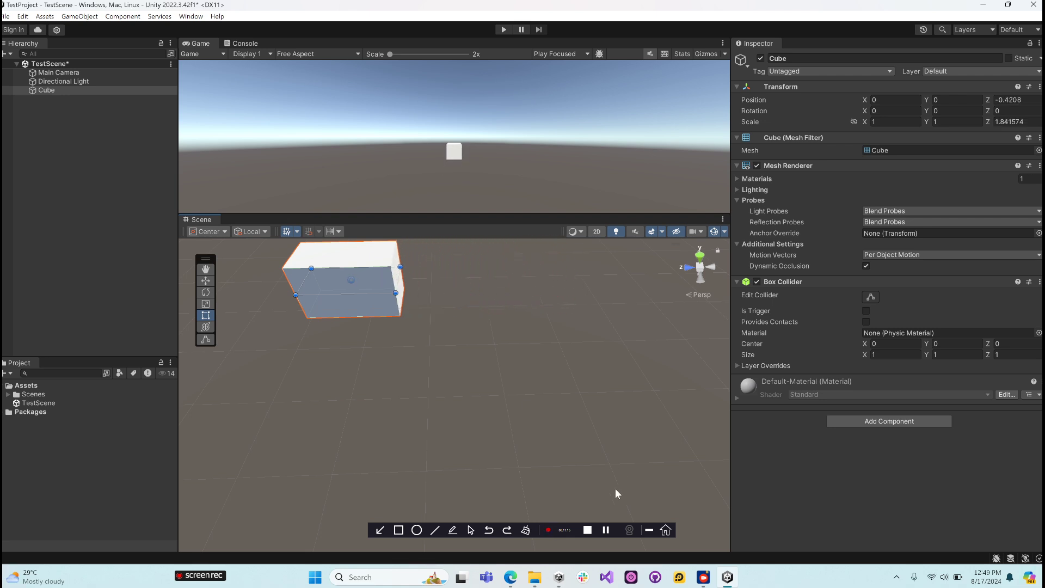
pyautogui.click(609, 530)
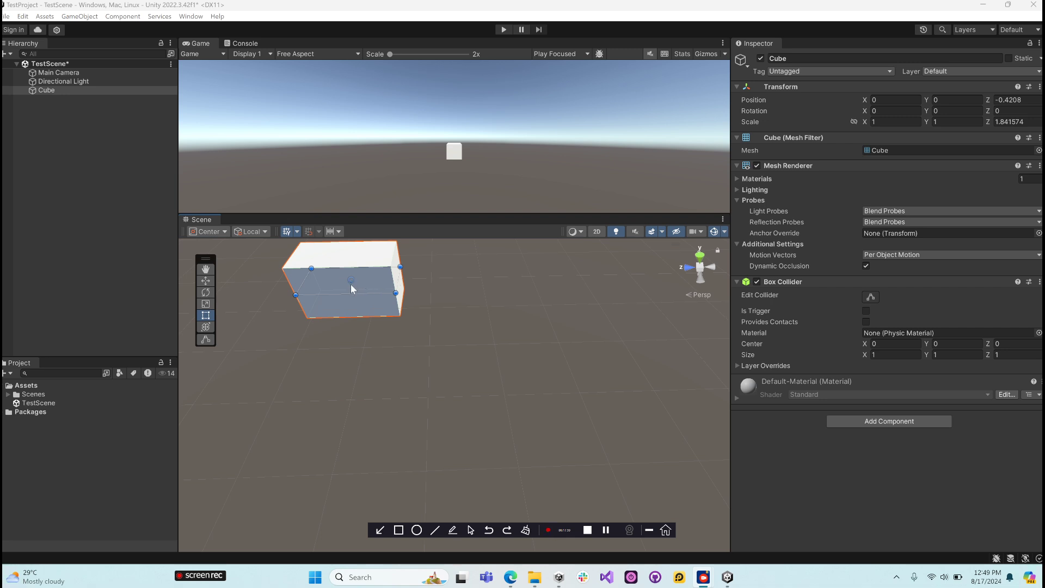
# - Frame the cube in the Scene view and resize it with the Rect tool to about 3.09 in Z scale and 1.34 in Y scale
pyautogui.scroll(4, 350, 283)
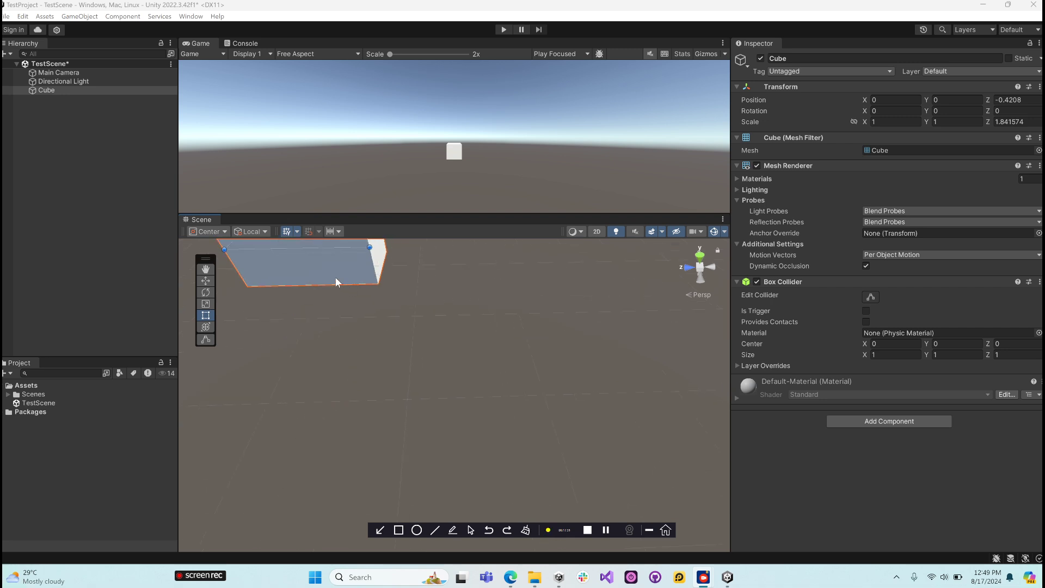
pyautogui.doubleClick(57, 89)
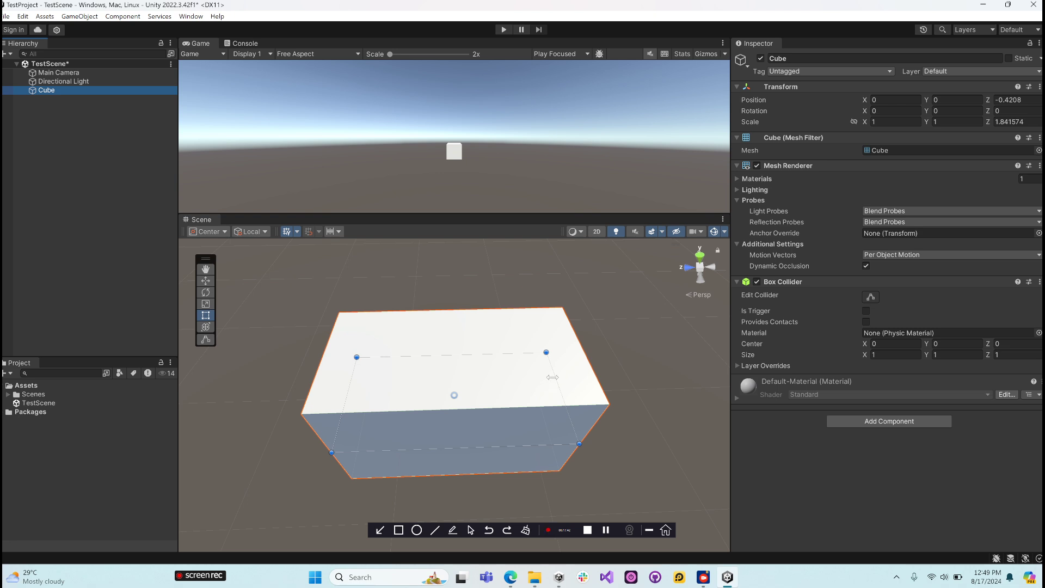
pyautogui.moveTo(554, 377)
pyautogui.mouseDown()
pyautogui.moveTo(694, 370)
pyautogui.moveTo(591, 373)
pyautogui.moveTo(548, 391)
pyautogui.mouseUp()
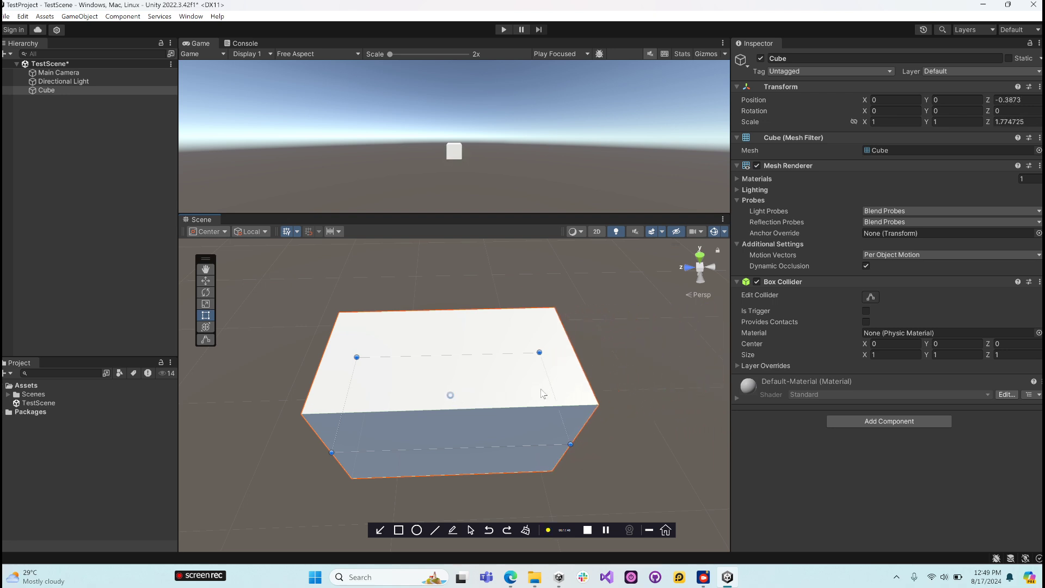
pyautogui.moveTo(552, 387); pyautogui.dragTo(712, 384)
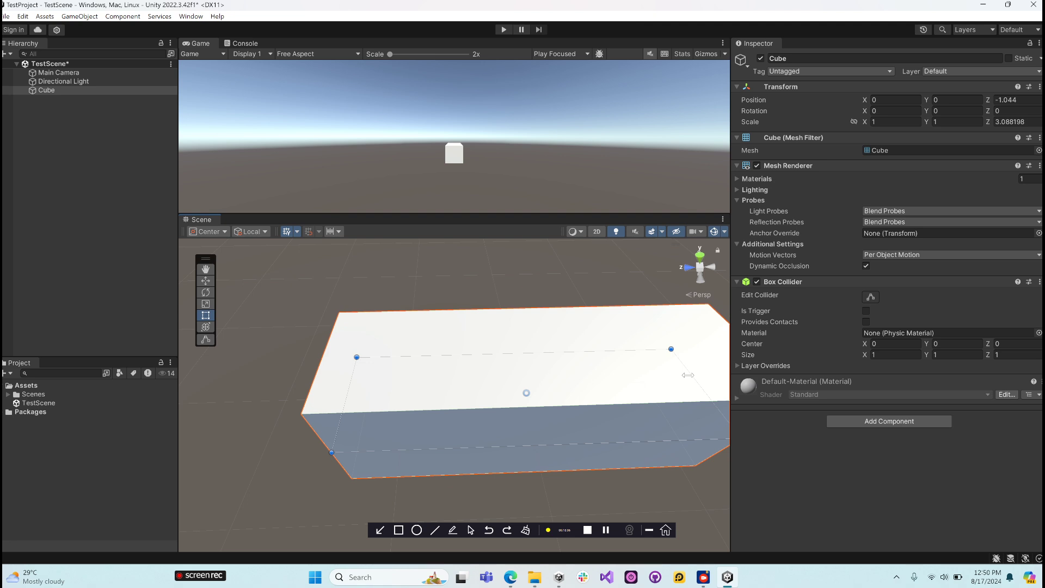
pyautogui.keyDown('alt'); pyautogui.moveTo(542, 408); pyautogui.dragTo(532, 289); pyautogui.keyUp('alt')
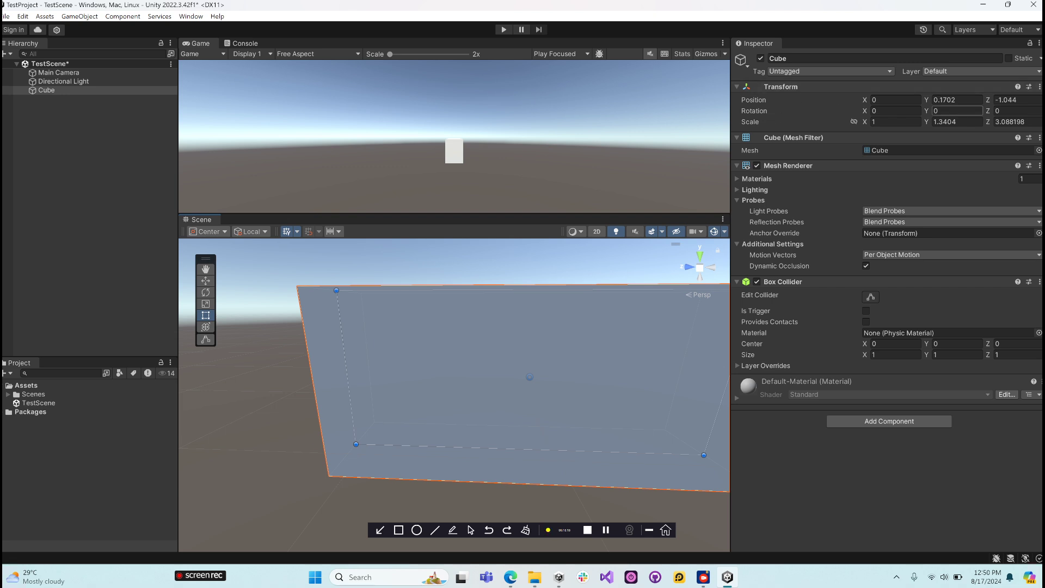
# - Stretch the cube along the X axis with the Rect tool to an X scale of about 2.03, and reset its Transform
pyautogui.keyDown('alt'); pyautogui.moveTo(486, 352); pyautogui.dragTo(224, 343); pyautogui.keyUp('alt')
pyautogui.scroll(-5, 433, 361)
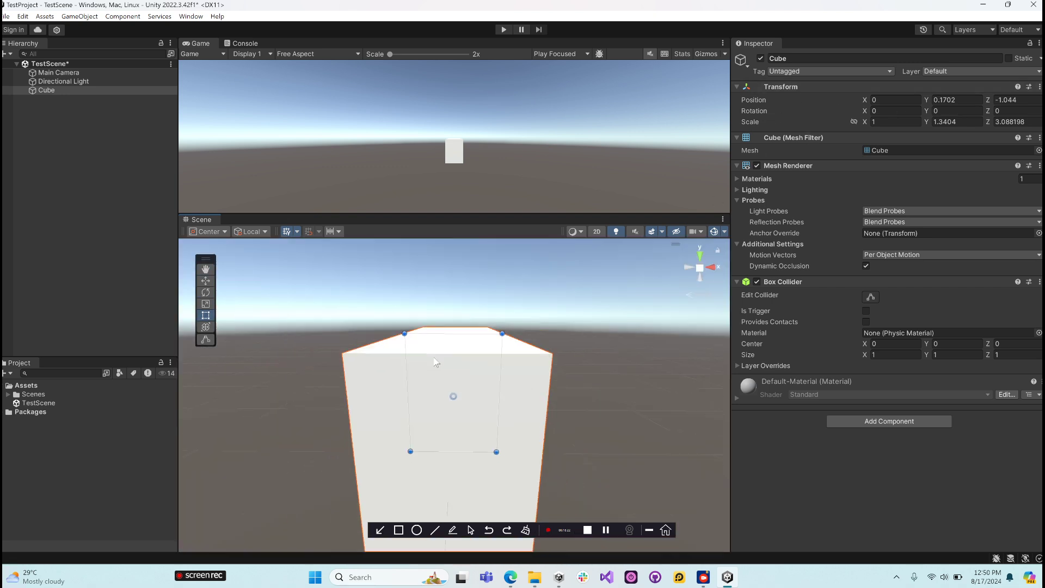
pyautogui.moveTo(427, 384); pyautogui.dragTo(370, 430)
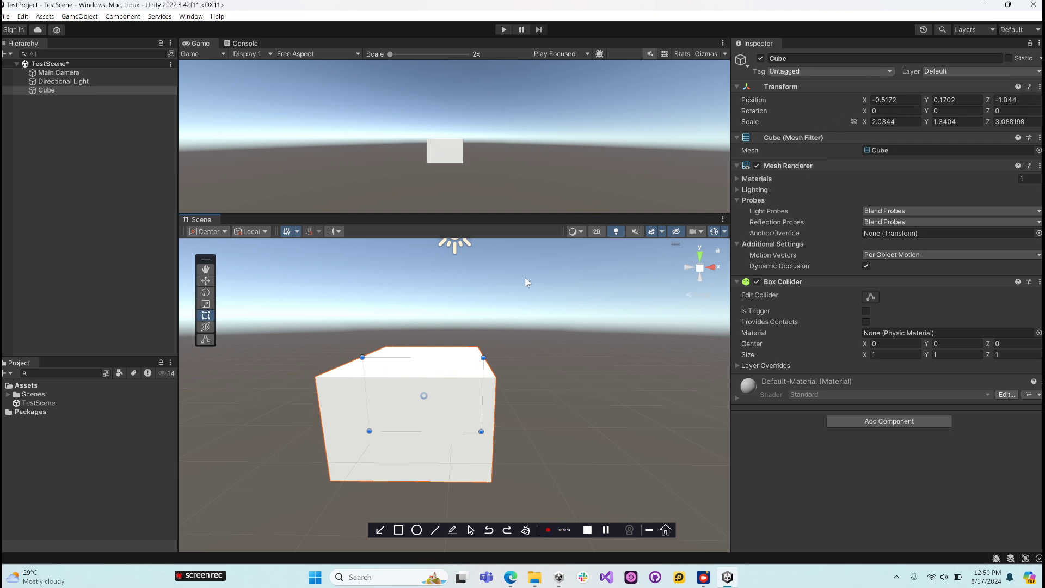
pyautogui.click(1040, 87)
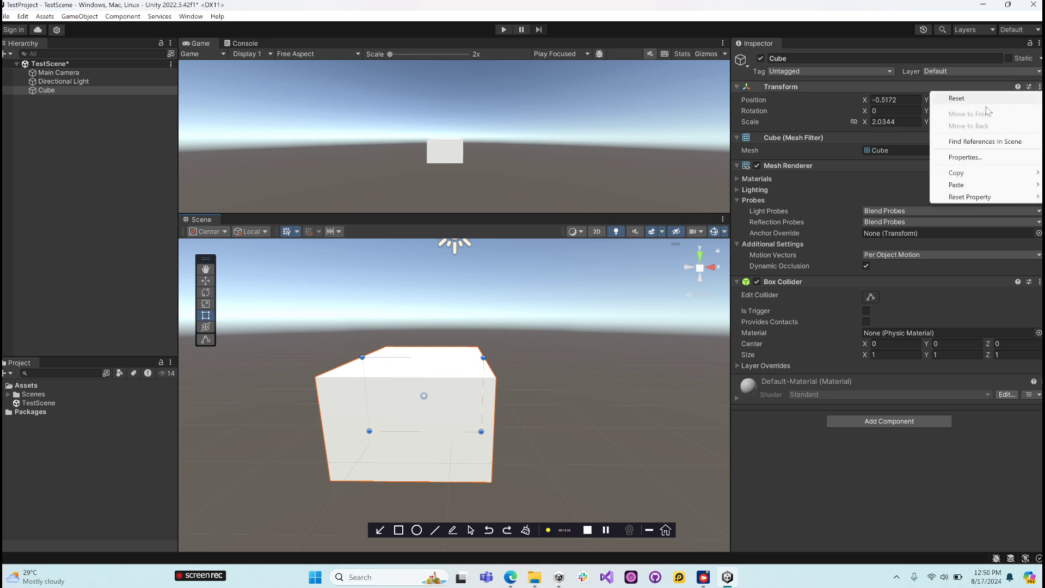
pyautogui.click(954, 100)
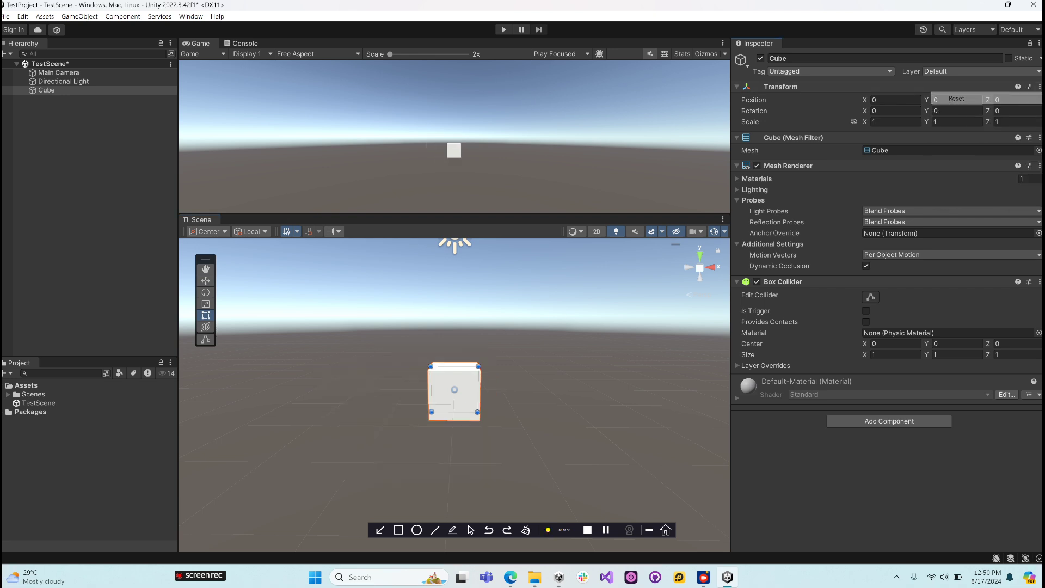
# - Activate the combined Transform tool on the cube and examine its move, rotate and scale handles from several angles
pyautogui.click(207, 328)
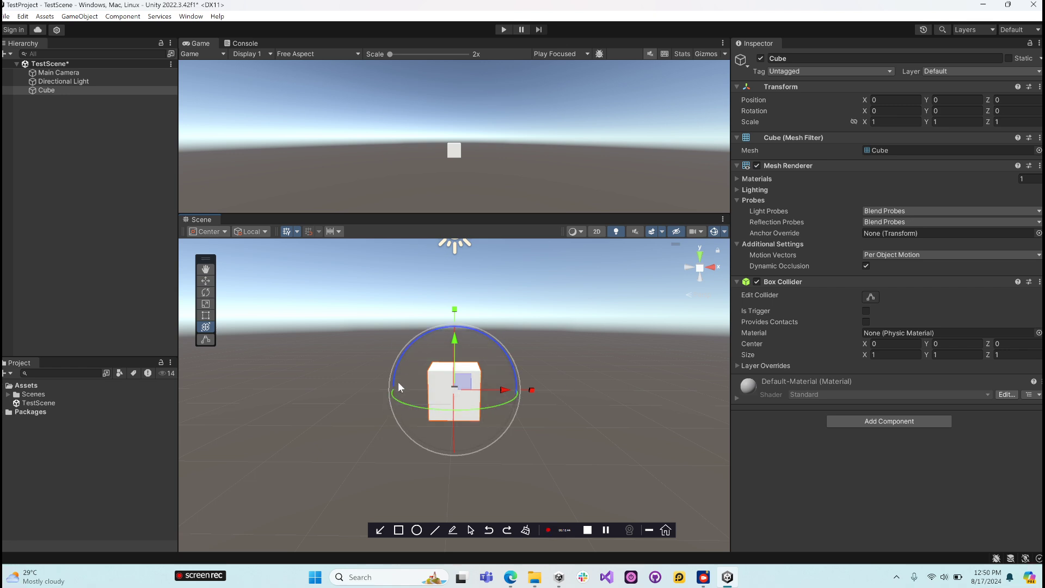
pyautogui.keyDown('alt'); pyautogui.moveTo(398, 383); pyautogui.dragTo(671, 414); pyautogui.keyUp('alt')
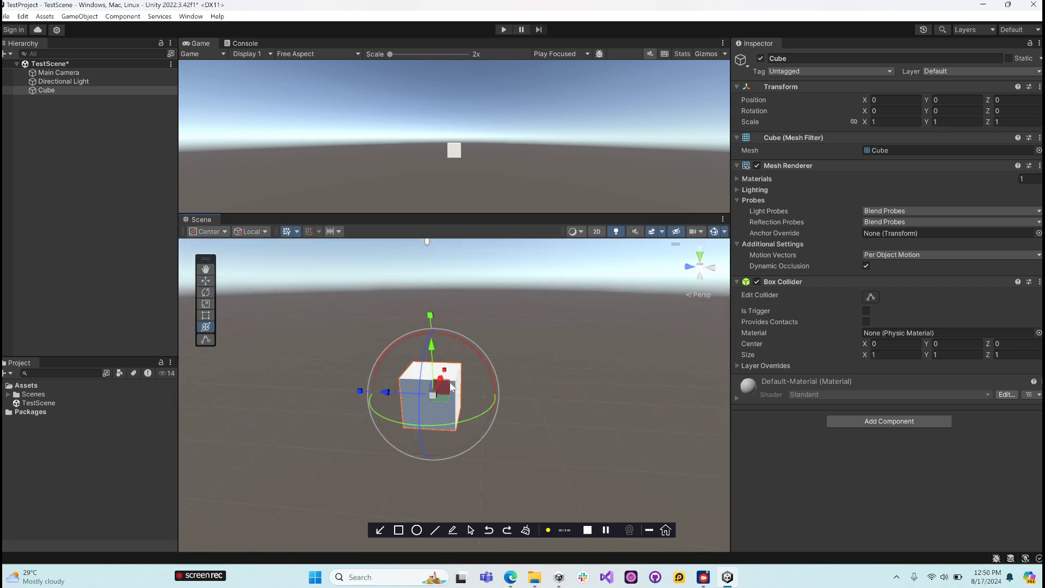
pyautogui.keyDown('alt'); pyautogui.moveTo(451, 384); pyautogui.dragTo(421, 379); pyautogui.keyUp('alt')
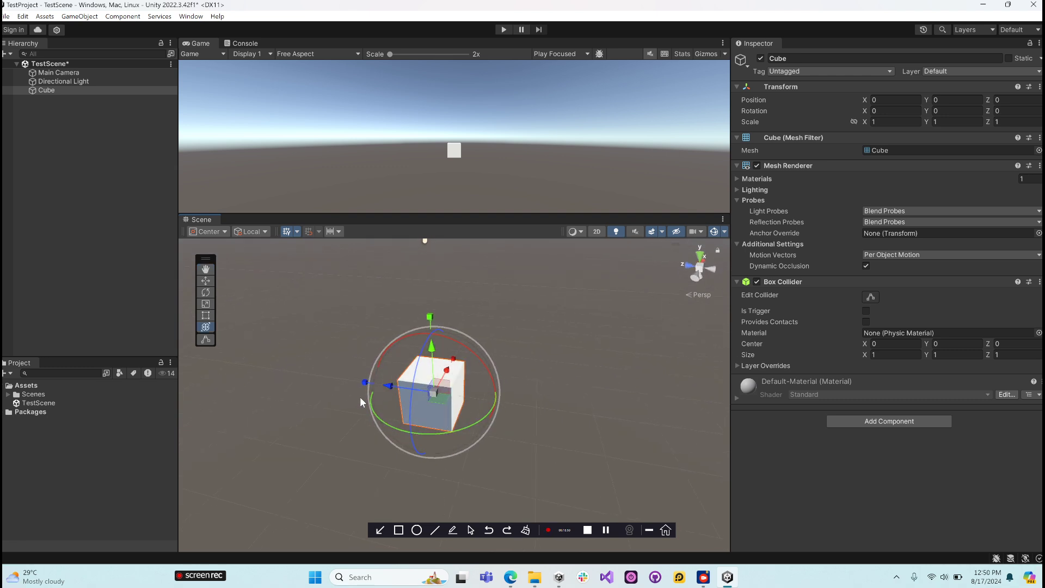
pyautogui.keyDown('alt'); pyautogui.moveTo(361, 401); pyautogui.dragTo(209, 325); pyautogui.keyUp('alt')
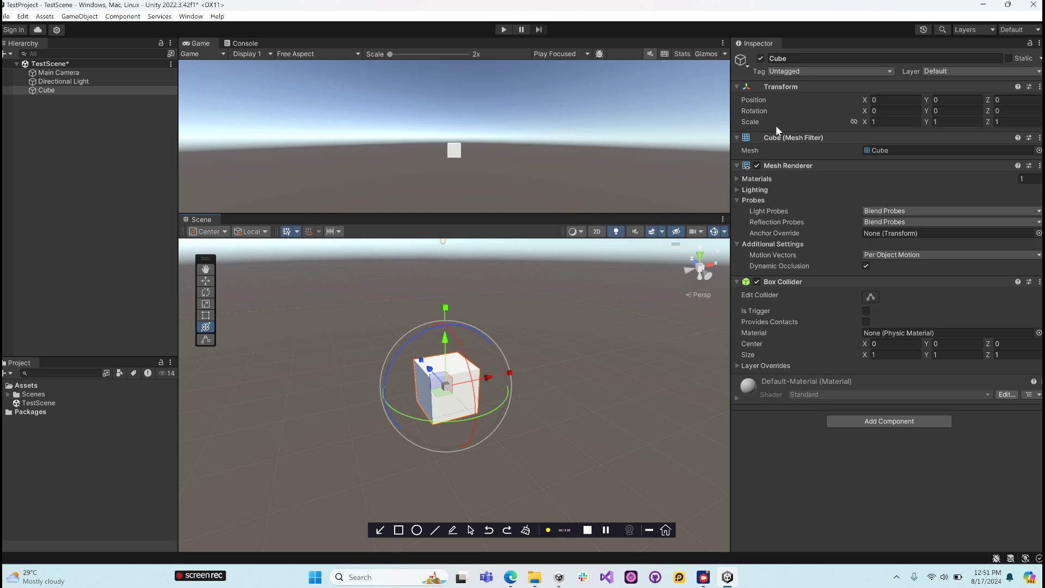
pyautogui.press('t')
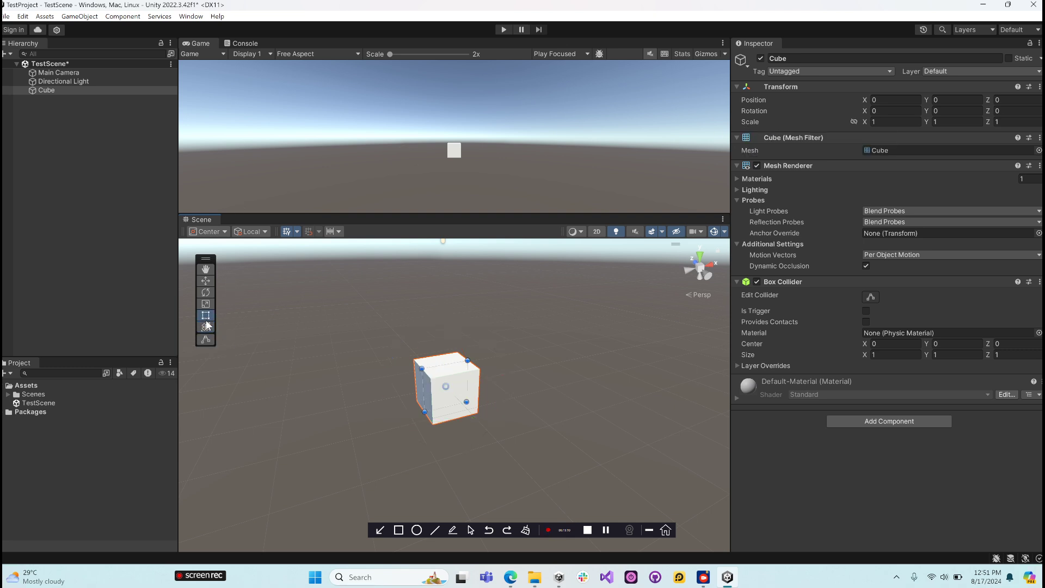
pyautogui.click(205, 331)
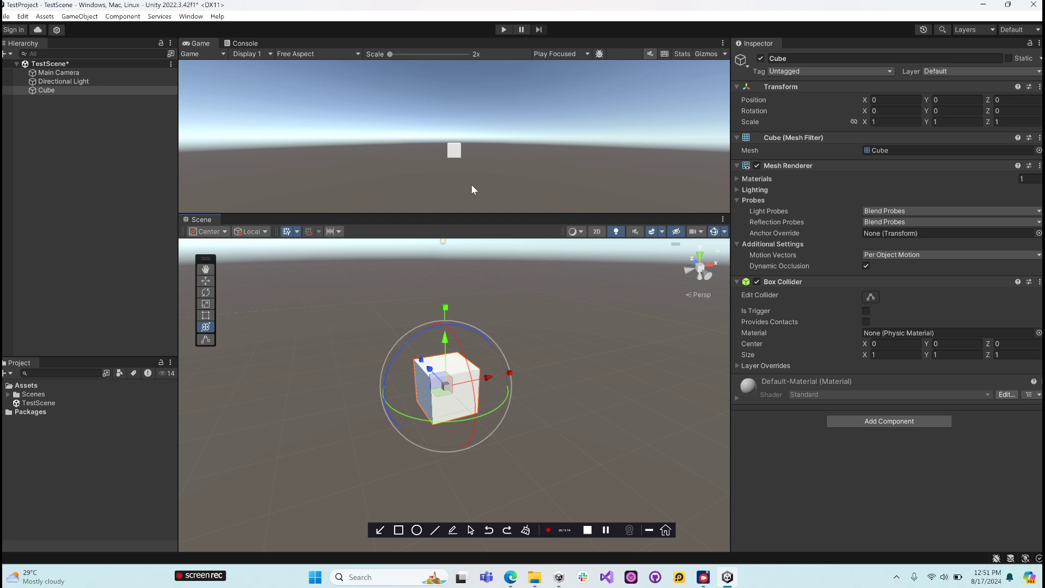
# - Edit the cube's Box Collider bounds in the Scene view, shrinking its Z size to about 0.03 with the Z center at about -0.49
pyautogui.click(210, 341)
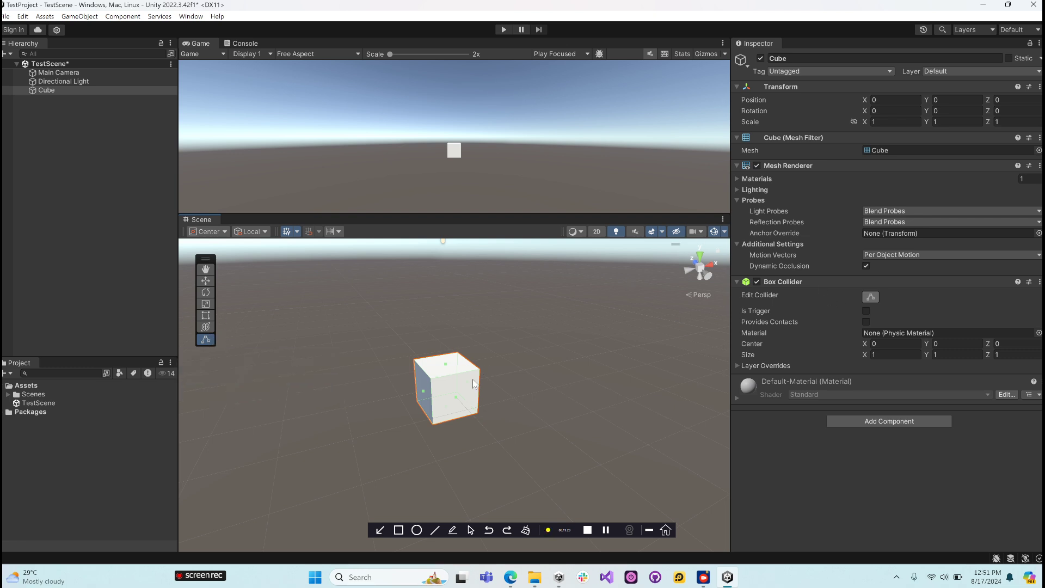
pyautogui.scroll(5, 473, 380)
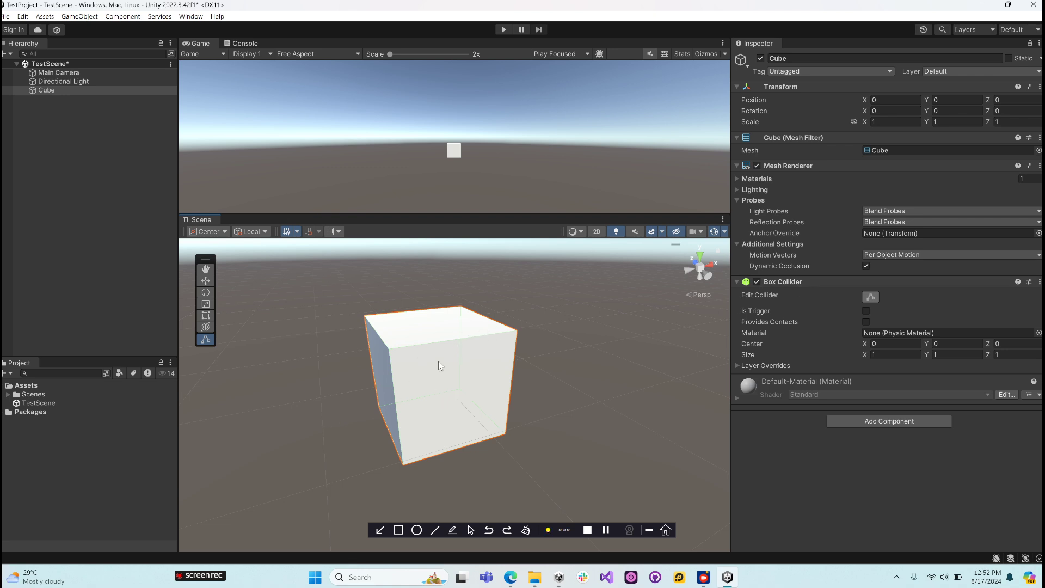
pyautogui.keyDown('alt'); pyautogui.moveTo(438, 361); pyautogui.dragTo(383, 445); pyautogui.keyUp('alt')
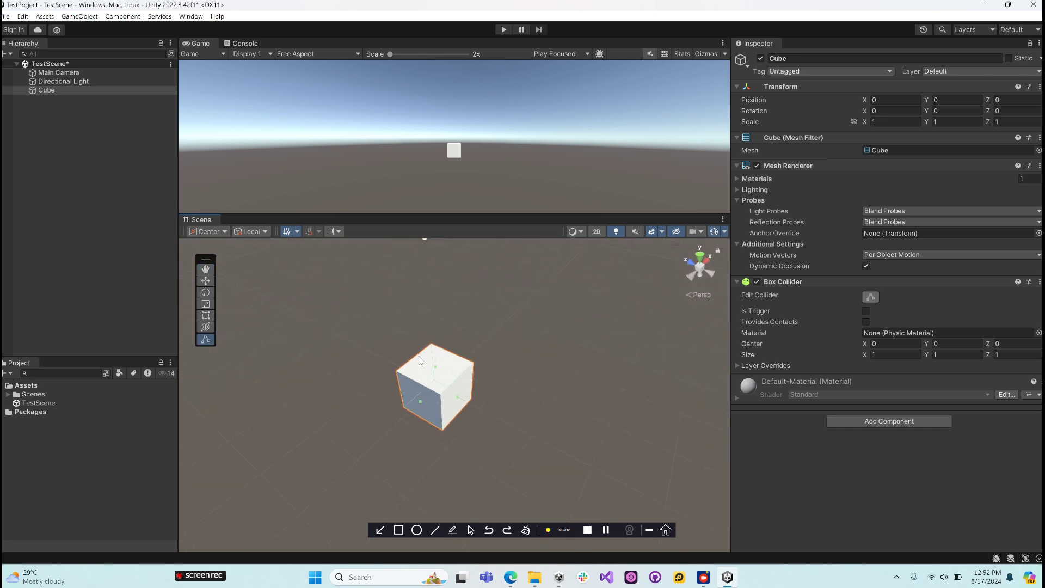
pyautogui.scroll(5, 441, 387)
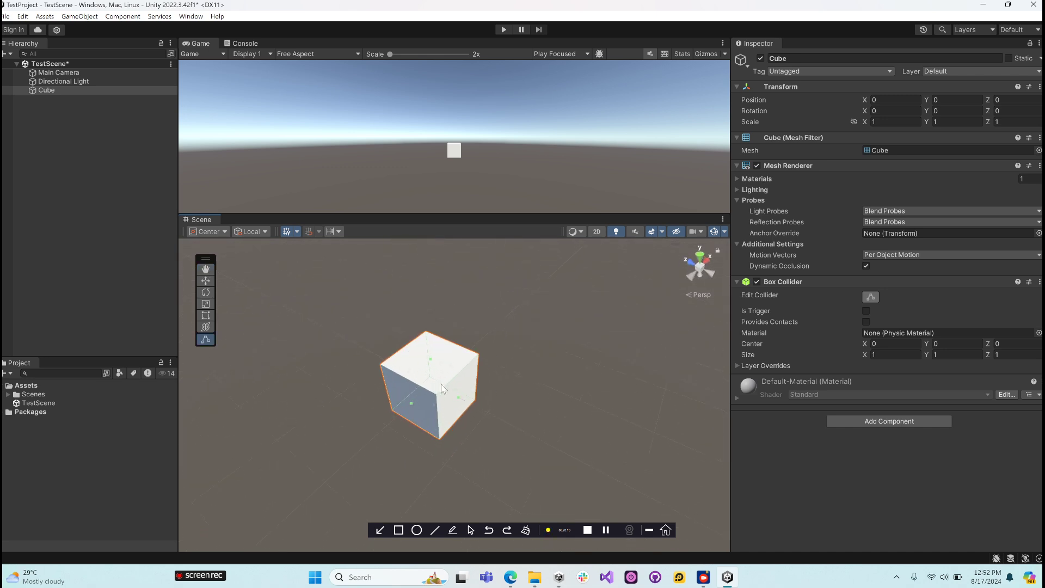
pyautogui.keyDown('alt'); pyautogui.moveTo(452, 381); pyautogui.dragTo(459, 278); pyautogui.keyUp('alt')
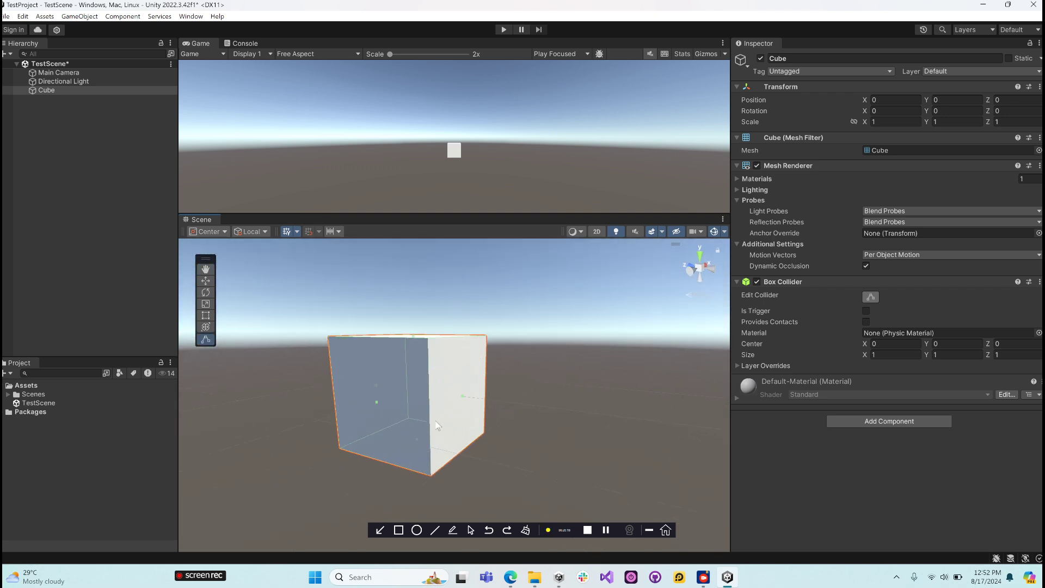
pyautogui.keyDown('alt'); pyautogui.moveTo(440, 426); pyautogui.dragTo(512, 448); pyautogui.keyUp('alt')
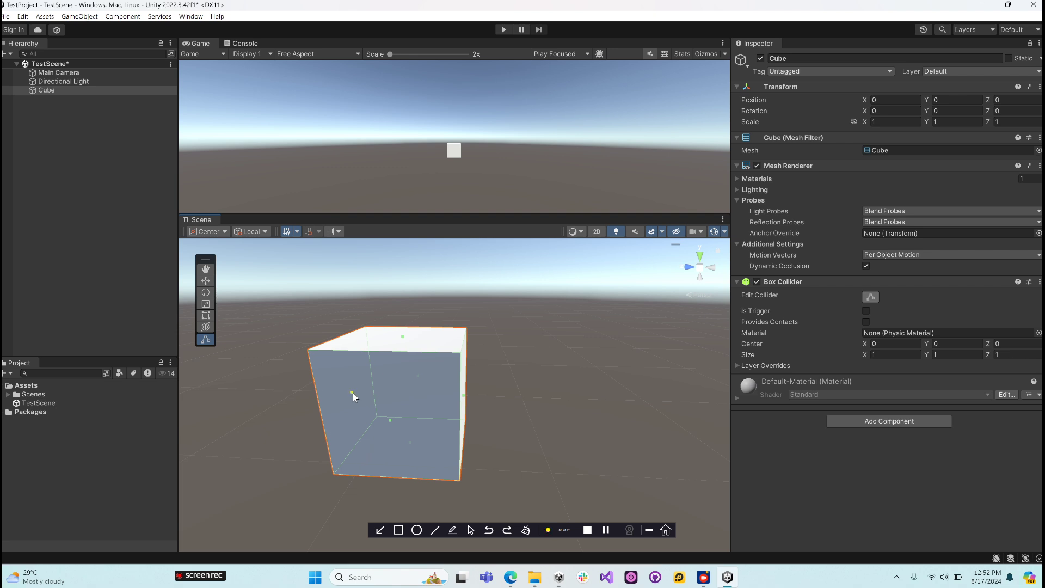
pyautogui.moveTo(351, 391); pyautogui.dragTo(461, 424)
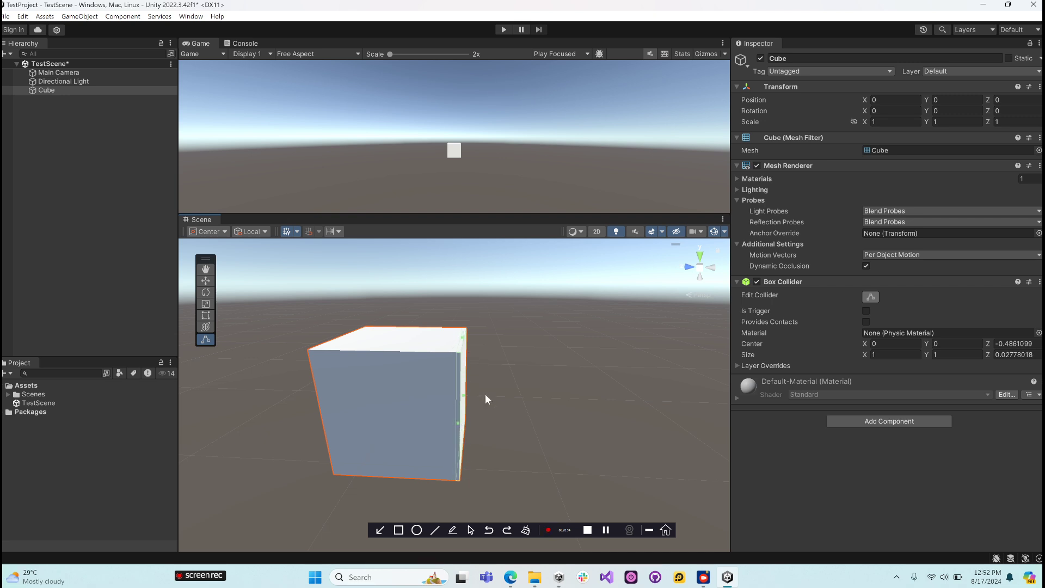
# - Extend the Box Collider beyond both sides of the cube to a Z size of about 2.30 and a Z center of about -0.11
pyautogui.keyDown('alt'); pyautogui.moveTo(484, 386); pyautogui.dragTo(338, 435); pyautogui.keyUp('alt')
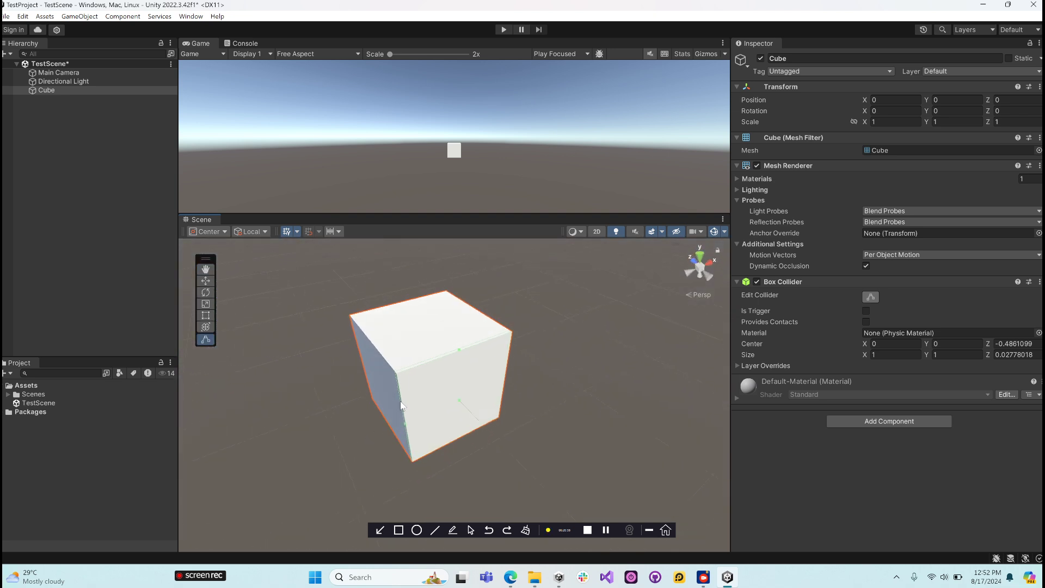
pyautogui.keyDown('alt'); pyautogui.moveTo(428, 412); pyautogui.dragTo(560, 319); pyautogui.keyUp('alt')
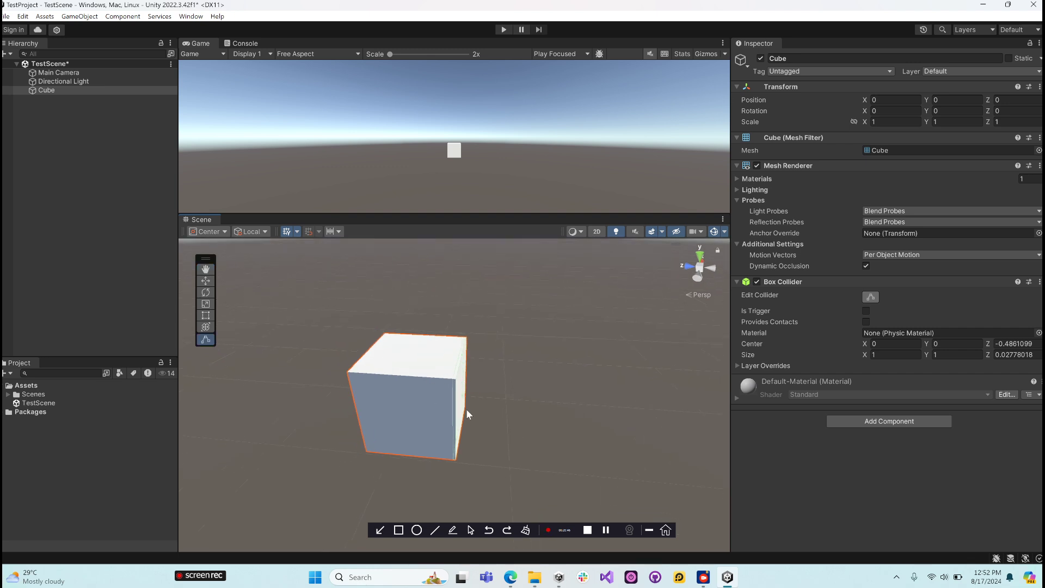
pyautogui.keyDown('alt'); pyautogui.moveTo(466, 409); pyautogui.dragTo(464, 360); pyautogui.keyUp('alt')
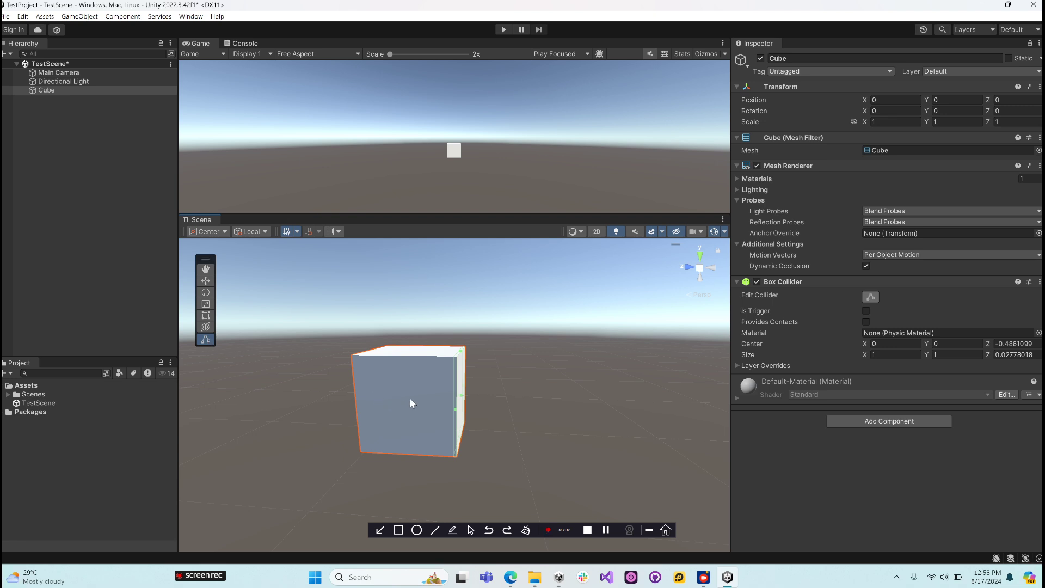
pyautogui.keyDown('alt'); pyautogui.moveTo(411, 399); pyautogui.dragTo(462, 439); pyautogui.keyUp('alt')
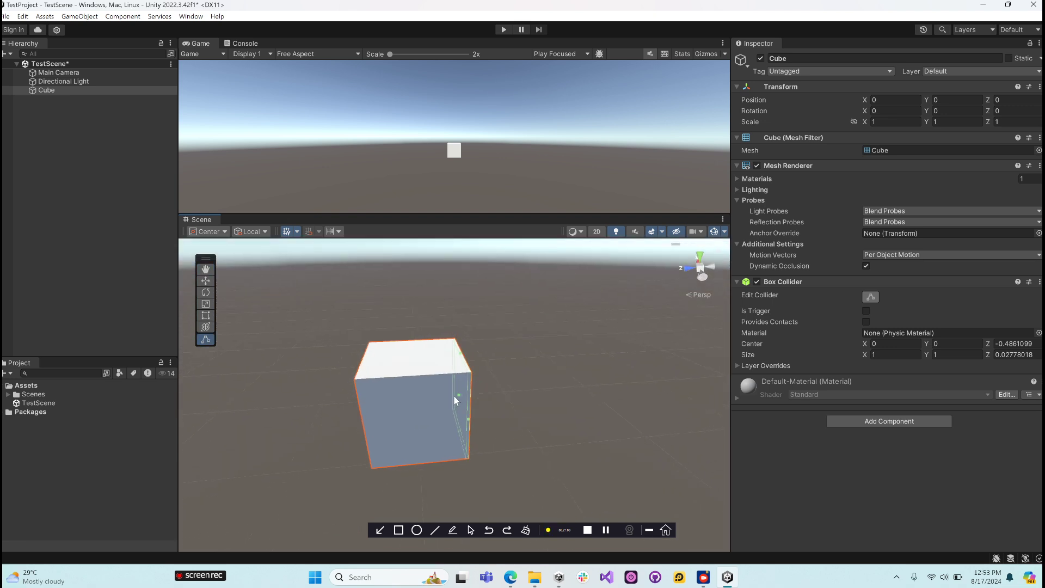
pyautogui.moveTo(457, 397); pyautogui.dragTo(316, 405)
pyautogui.scroll(-3, 303, 364)
pyautogui.scroll(-2, 304, 365)
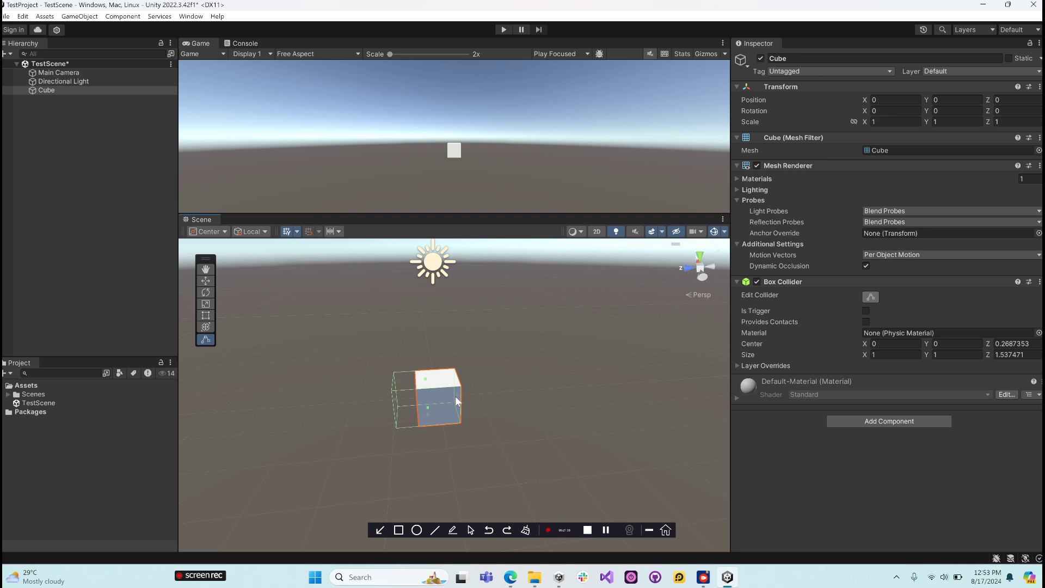
pyautogui.moveTo(457, 399)
pyautogui.mouseDown()
pyautogui.moveTo(487, 392)
pyautogui.moveTo(471, 390)
pyautogui.mouseUp()
# - Disable the cube's Box Collider component
pyautogui.click(757, 282)
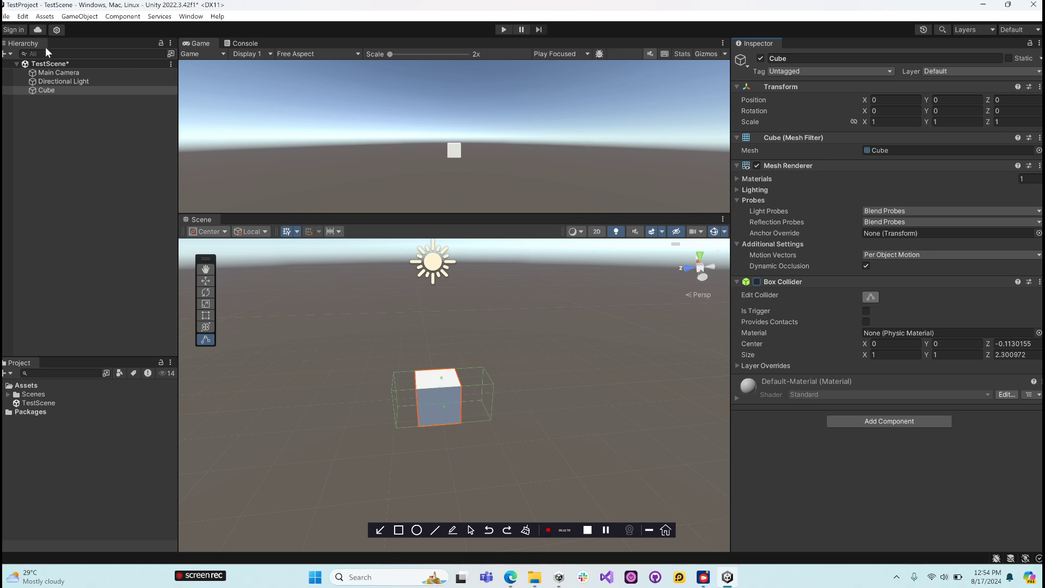
pyautogui.click(30, 47)
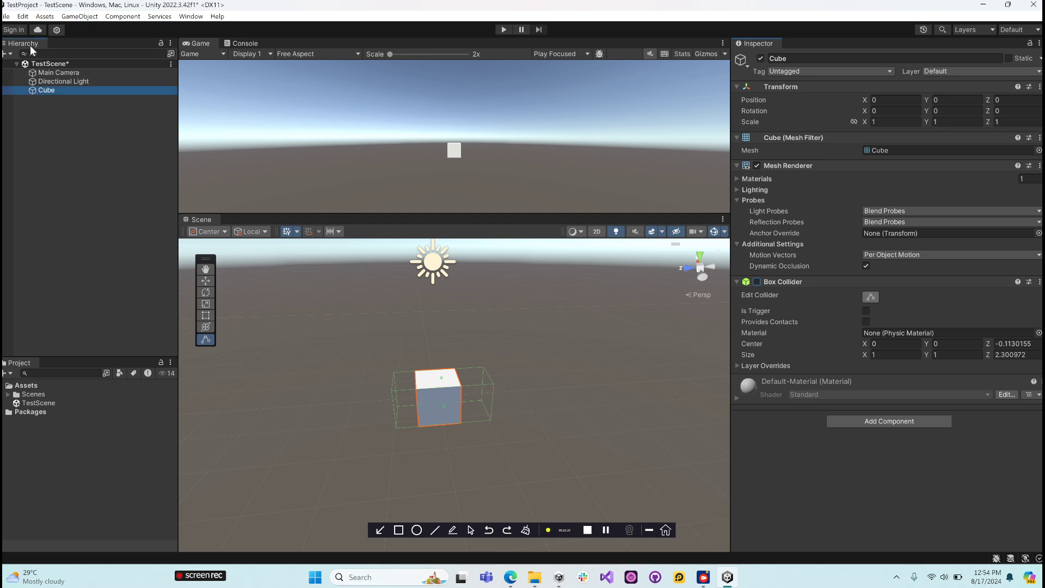
pyautogui.click(25, 367)
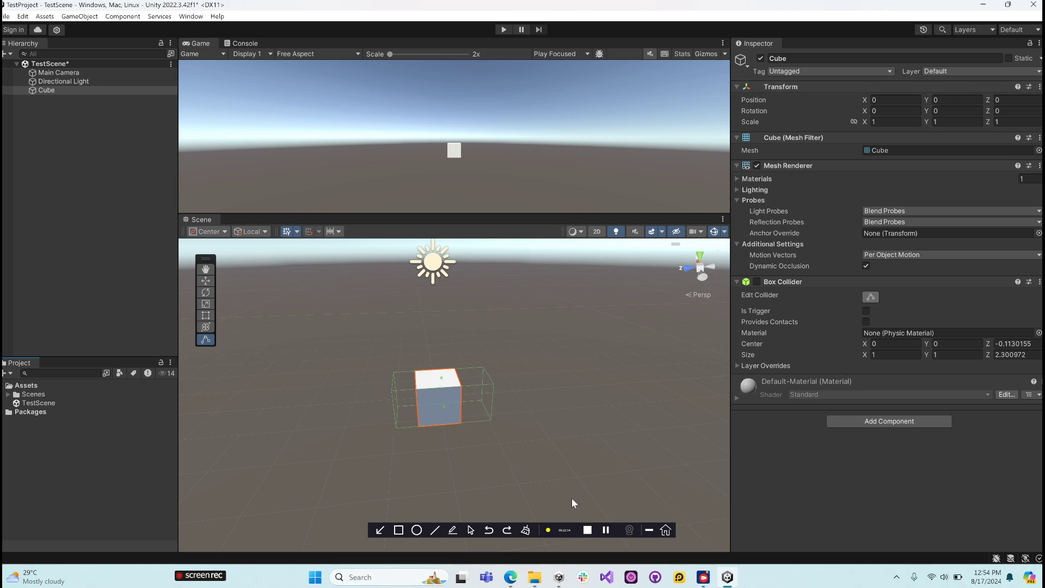
pyautogui.keyDown('alt'); pyautogui.moveTo(540, 382); pyautogui.dragTo(295, 327); pyautogui.keyUp('alt')
pyautogui.scroll(5, 474, 399)
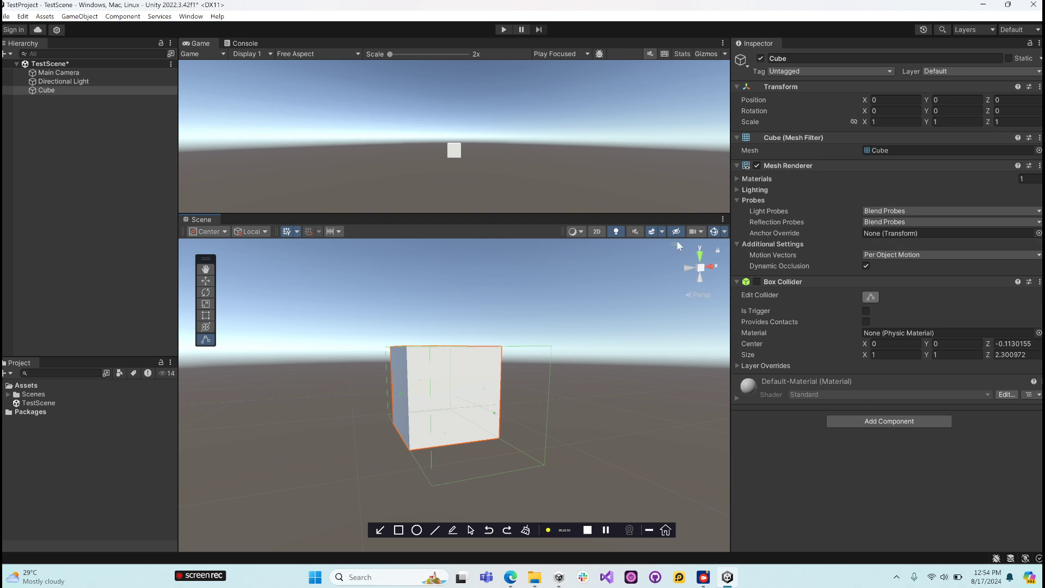
# - With the cube selected, review the Scene view's grid visual, increment snapping and grid snapping settings
pyautogui.click(51, 91)
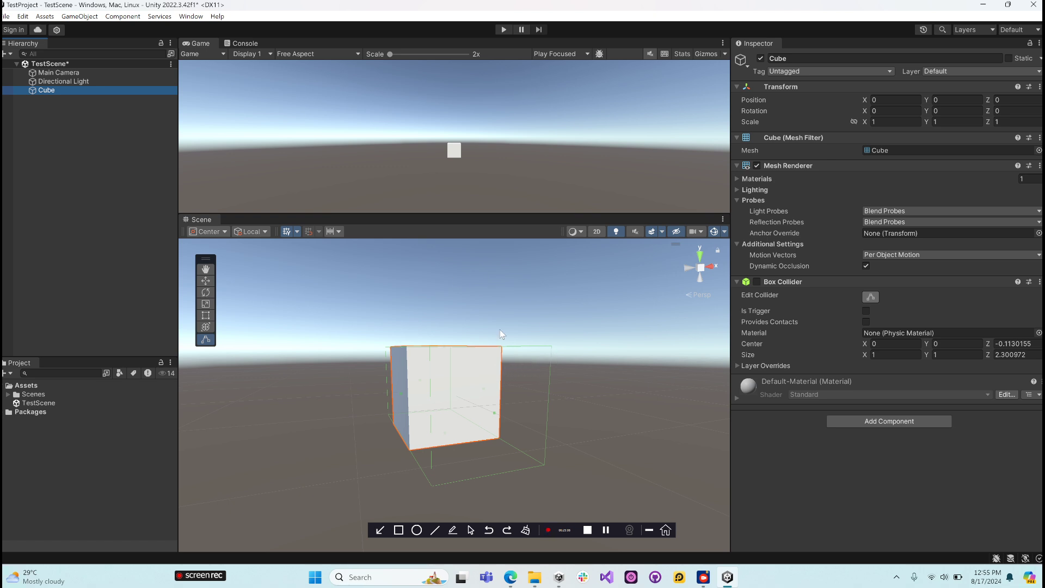
pyautogui.click(297, 232)
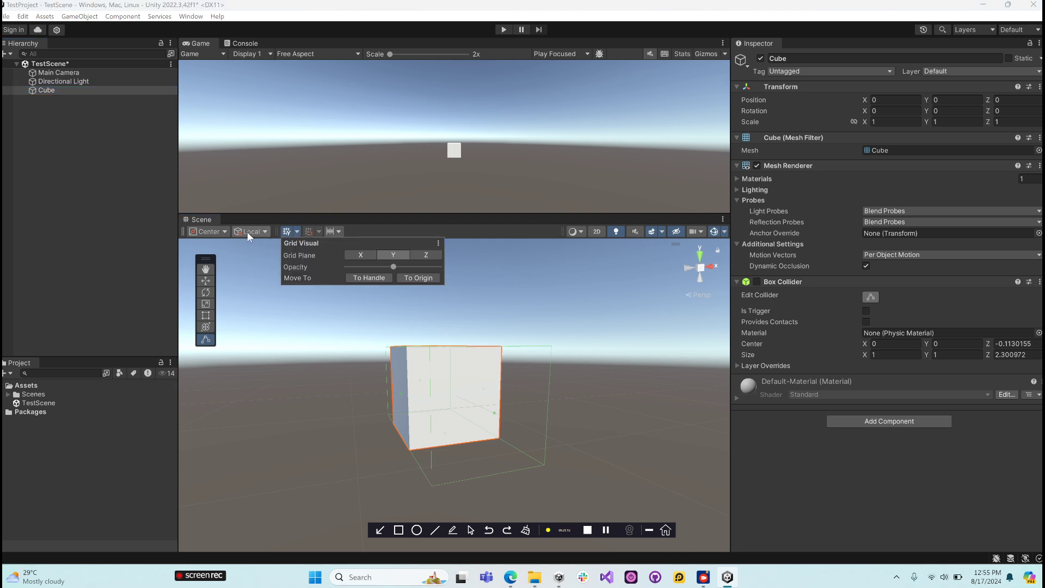
pyautogui.click(340, 231)
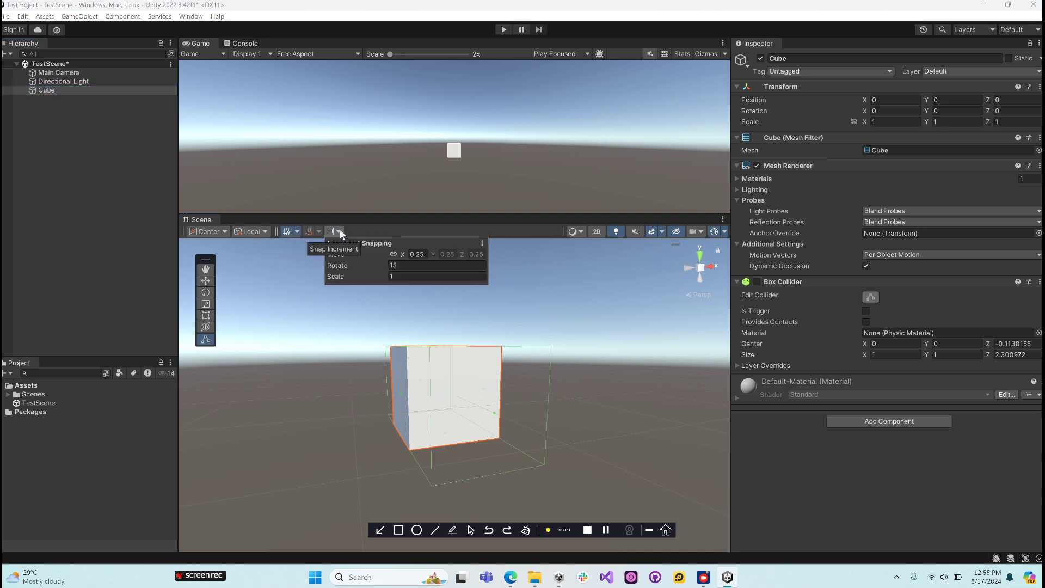
pyautogui.click(320, 235)
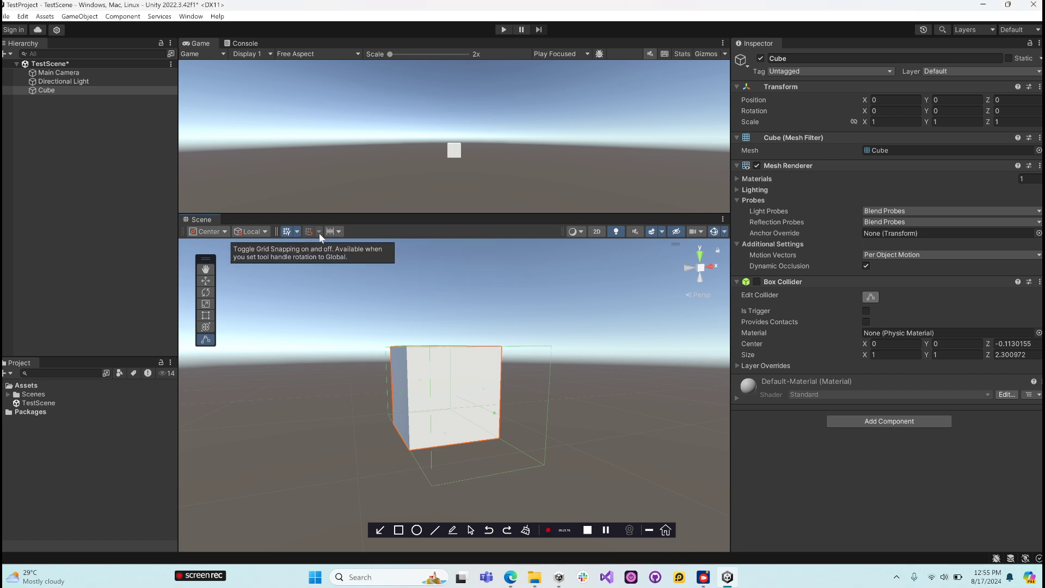
# - Set the Scene view's draw mode to Wireframe and deselect the cube to examine its edges from another angle
pyautogui.click(577, 231)
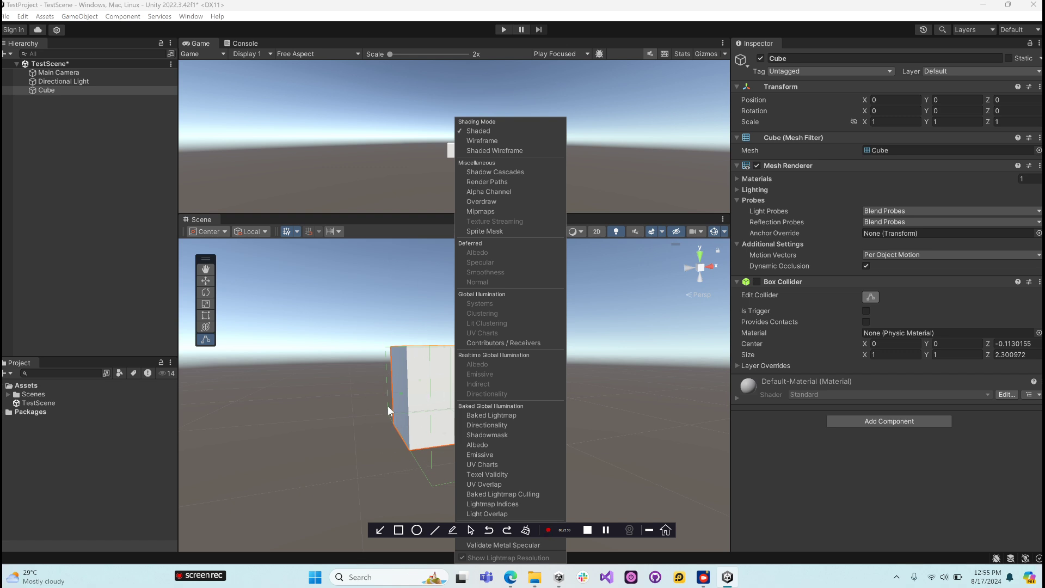
pyautogui.click(482, 142)
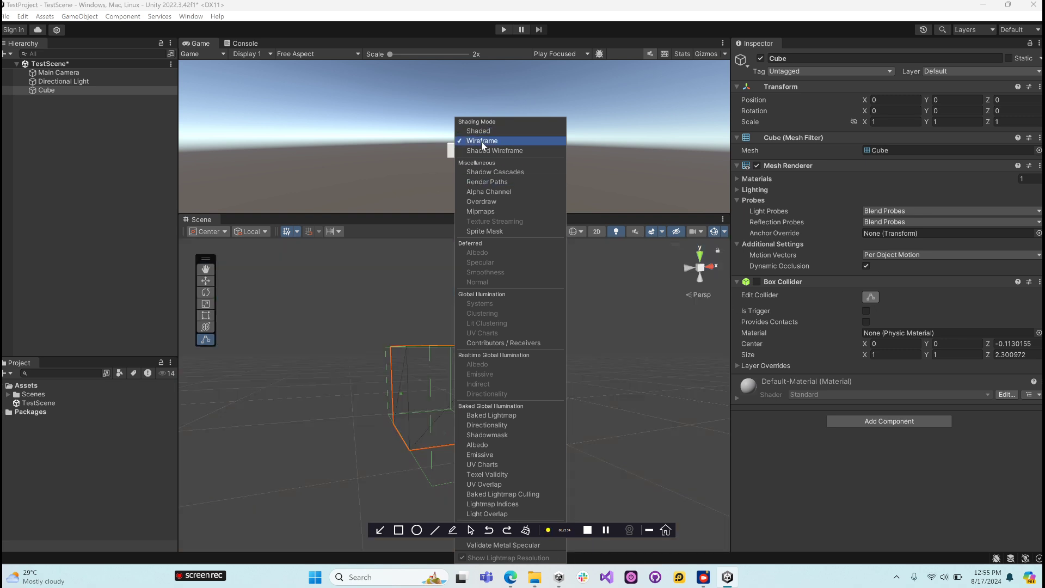
pyautogui.click(367, 360)
pyautogui.keyDown('alt'); pyautogui.moveTo(384, 386); pyautogui.dragTo(547, 473); pyautogui.keyUp('alt')
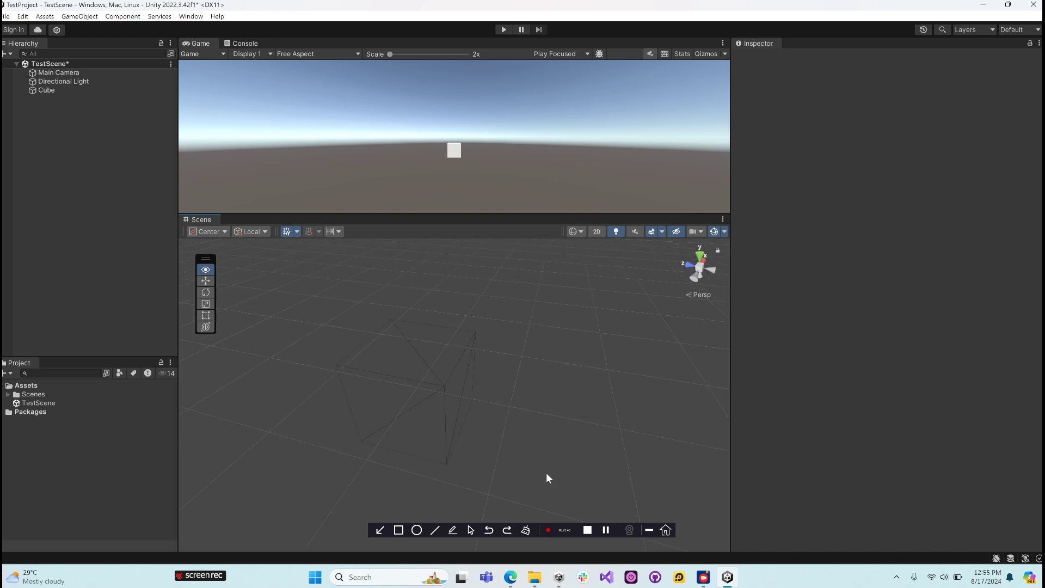
# - Show the scene in Shaded Wireframe mode from another angle and return the draw mode to Shaded
pyautogui.click(580, 234)
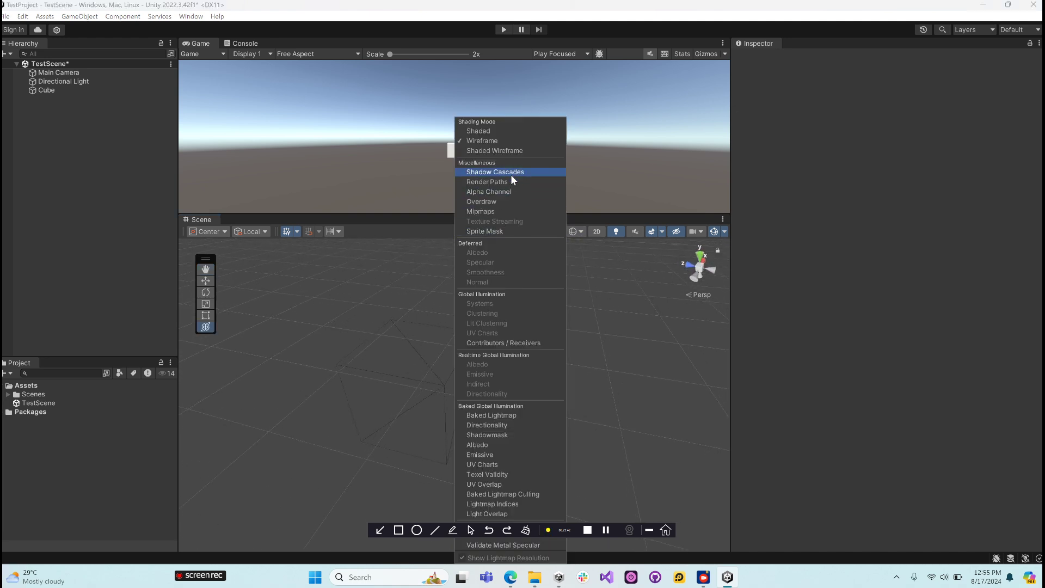
pyautogui.click(510, 150)
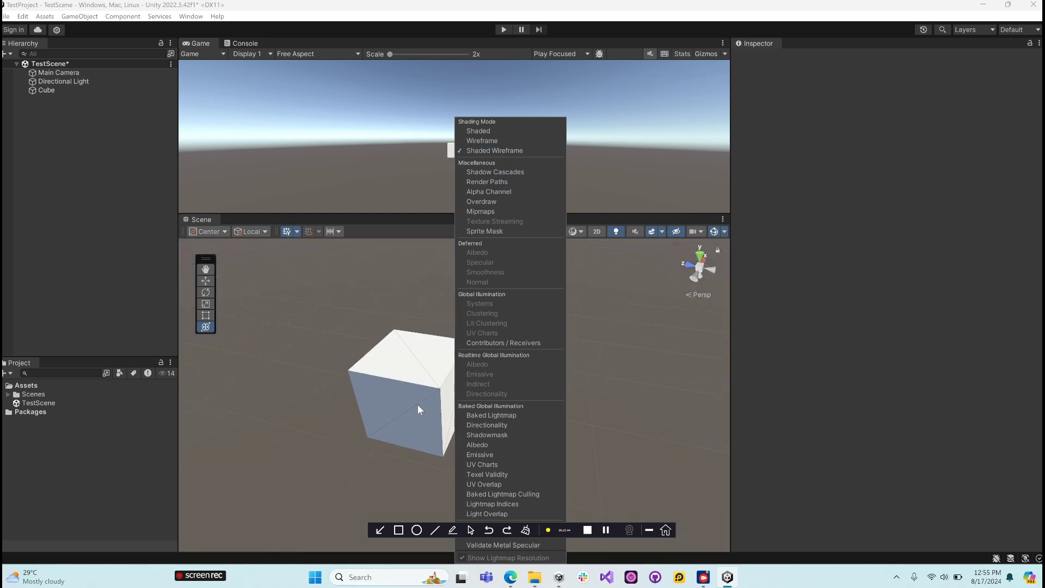
pyautogui.moveTo(409, 407)
pyautogui.keyDown('alt'); pyautogui.mouseDown()
pyautogui.moveTo(295, 401)
pyautogui.moveTo(425, 381)
pyautogui.moveTo(548, 343)
pyautogui.moveTo(400, 397)
pyautogui.moveTo(534, 443)
pyautogui.moveTo(646, 347)
pyautogui.moveTo(523, 362)
pyautogui.moveTo(303, 410)
pyautogui.moveTo(417, 438)
pyautogui.moveTo(347, 362)
pyautogui.mouseUp(); pyautogui.keyUp('alt')
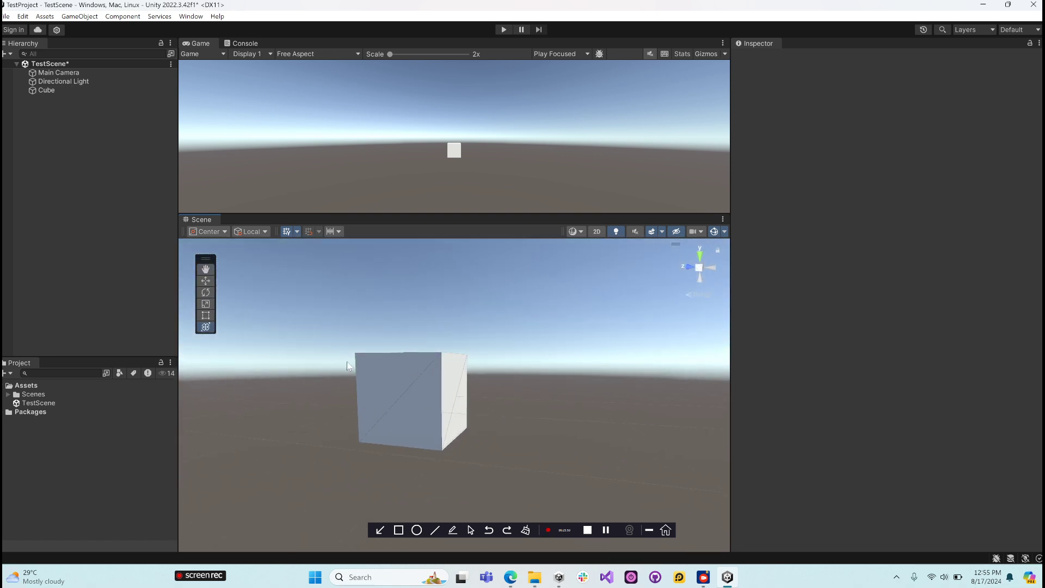
pyautogui.click(579, 232)
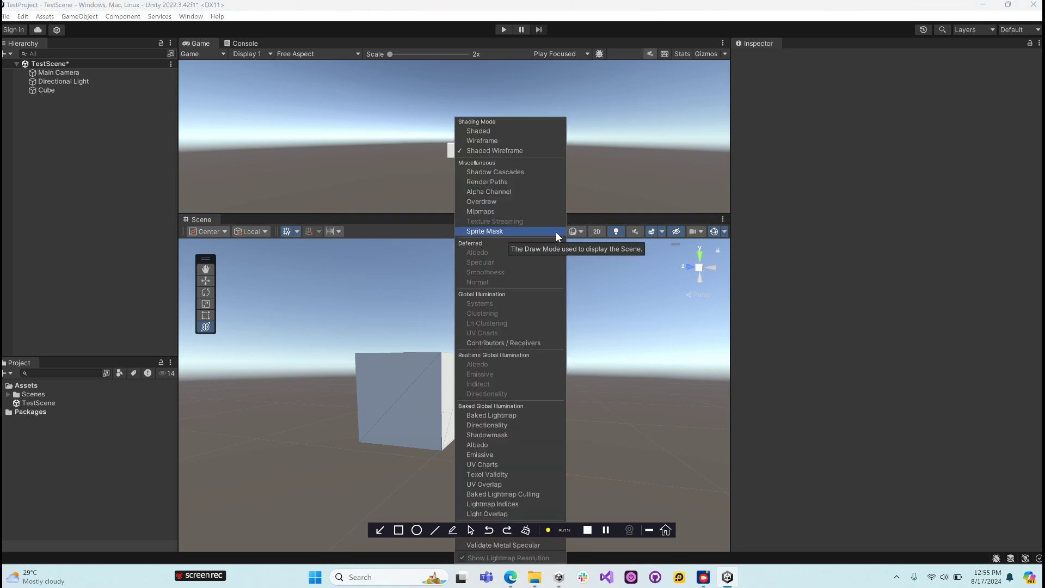
pyautogui.click(498, 130)
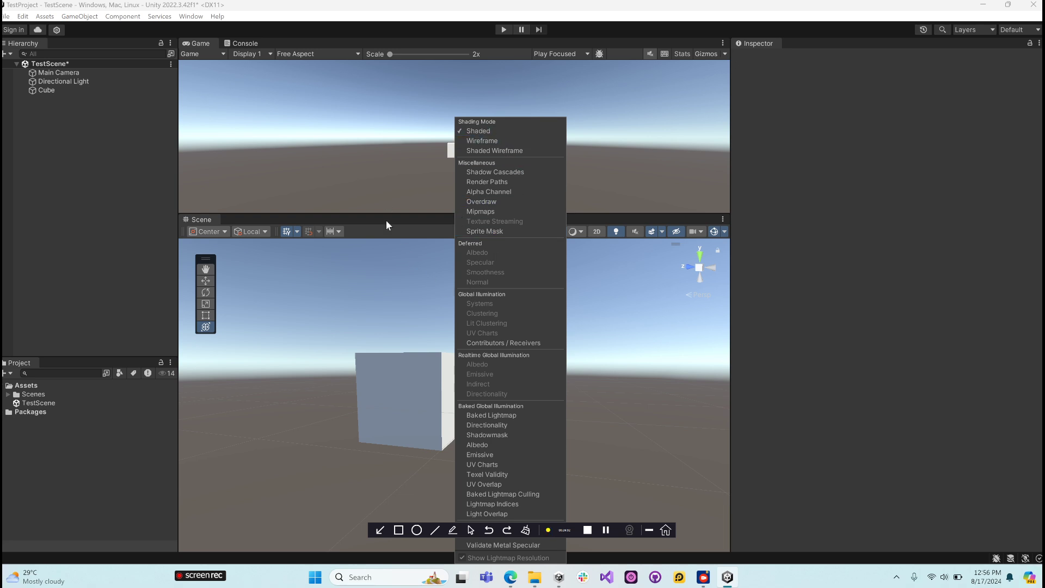
# - Dismiss the draw mode choices and add a 3D Sphere object to TestScene
pyautogui.click(396, 293)
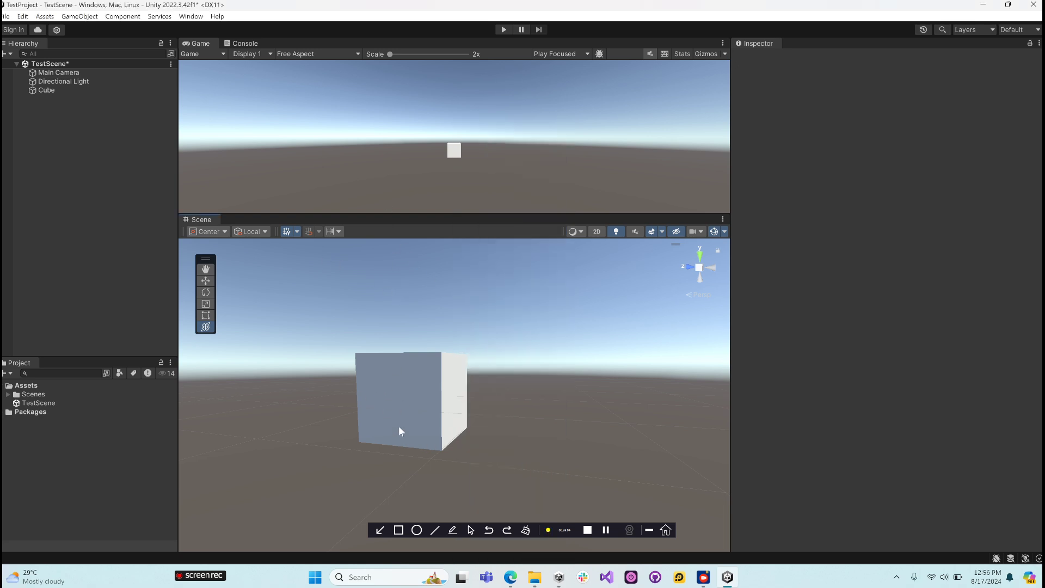
pyautogui.click(43, 90)
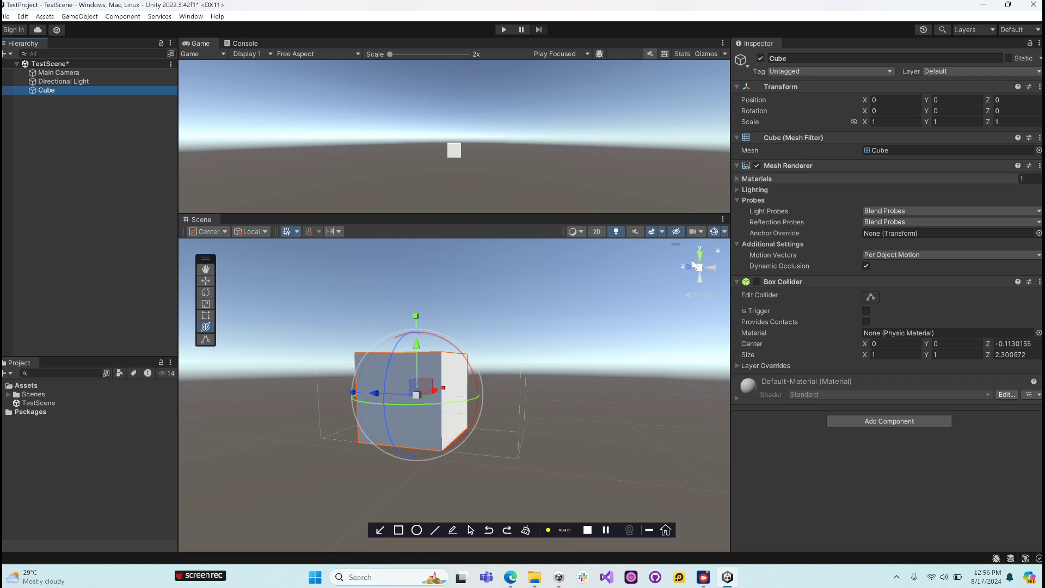
pyautogui.rightClick(34, 123)
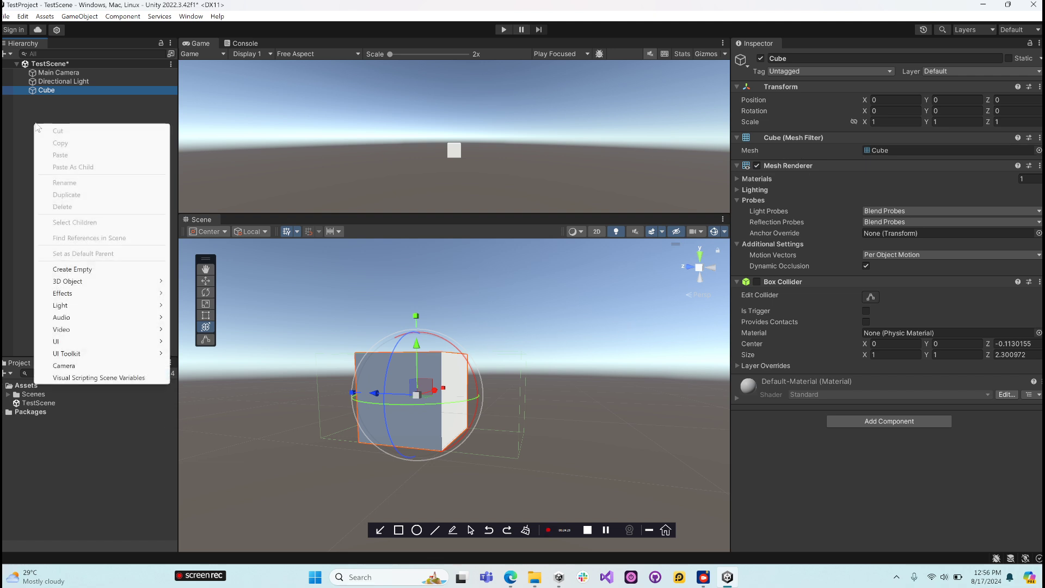
pyautogui.moveTo(97, 283)
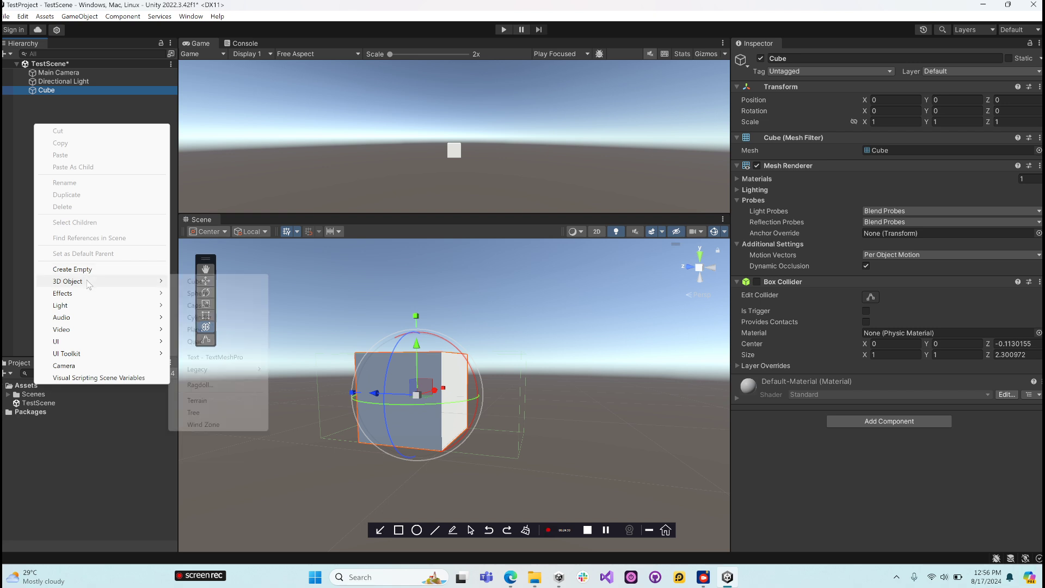
pyautogui.click(220, 299)
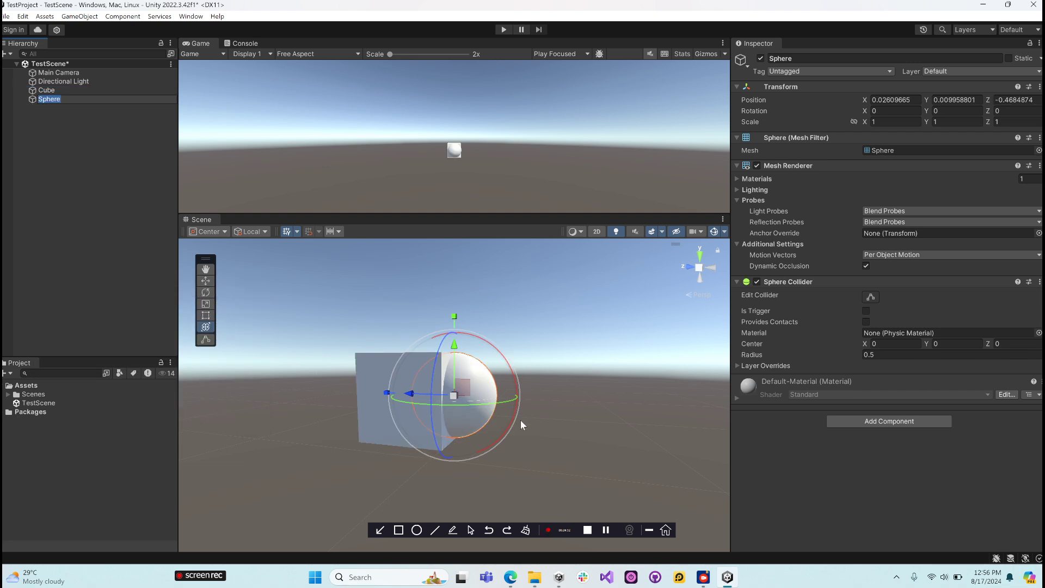
# - Move the sphere away from the cube to about X 2.44 and Z -1.906, leaving its height unchanged
pyautogui.moveTo(423, 403); pyautogui.dragTo(553, 401)
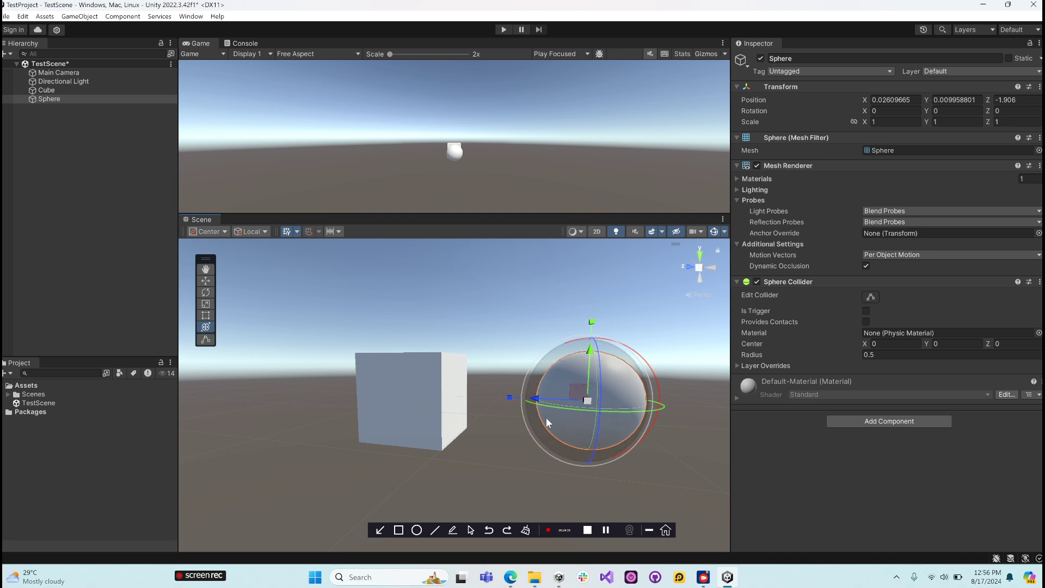
pyautogui.keyDown('alt'); pyautogui.moveTo(534, 348); pyautogui.dragTo(329, 475); pyautogui.keyUp('alt')
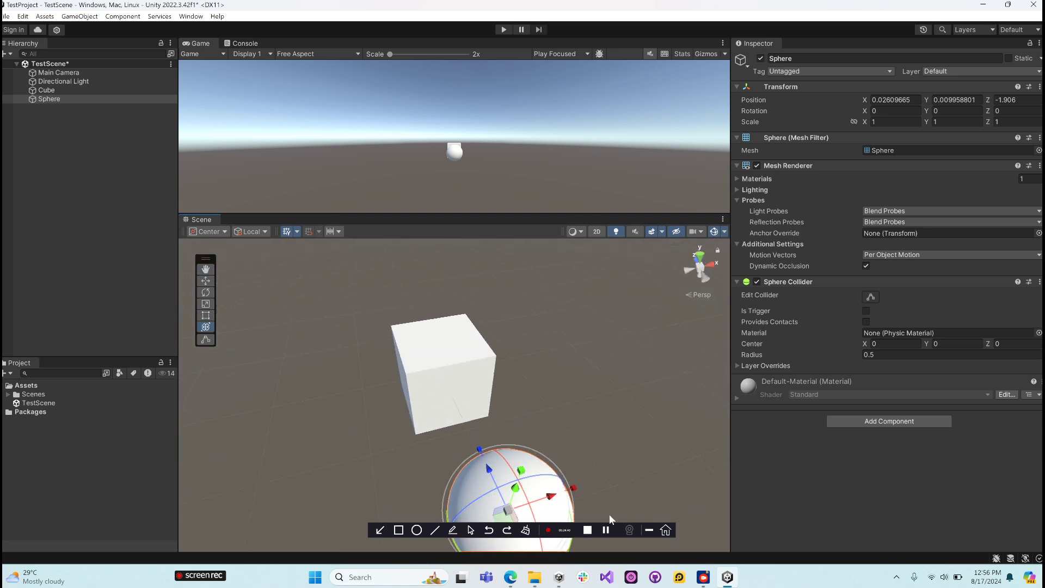
pyautogui.moveTo(553, 497); pyautogui.dragTo(756, 463)
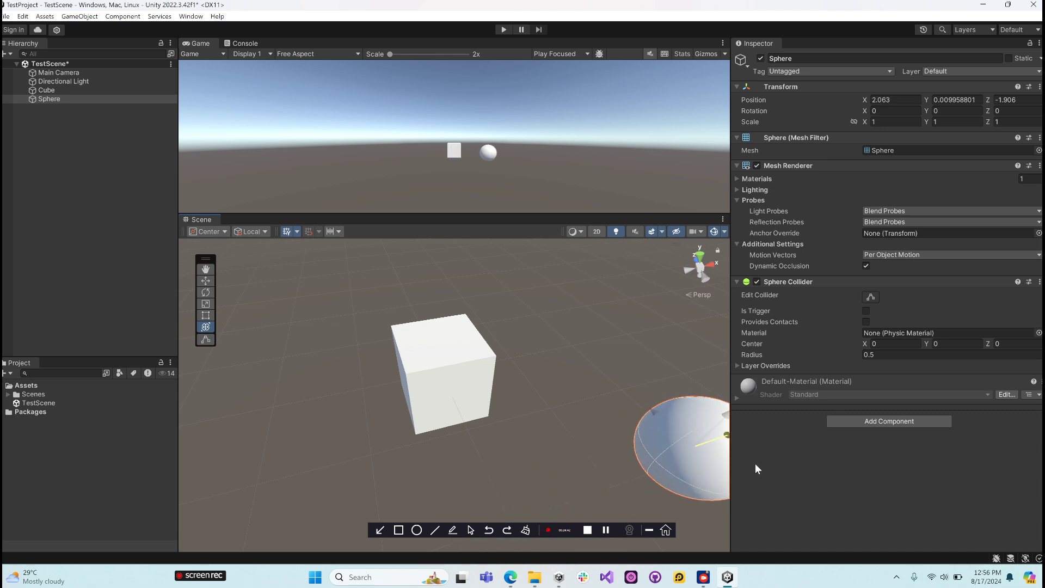
pyautogui.scroll(-5, 566, 401)
pyautogui.moveTo(616, 411); pyautogui.dragTo(637, 405)
pyautogui.keyDown('alt'); pyautogui.moveTo(503, 382); pyautogui.dragTo(701, 412); pyautogui.keyUp('alt')
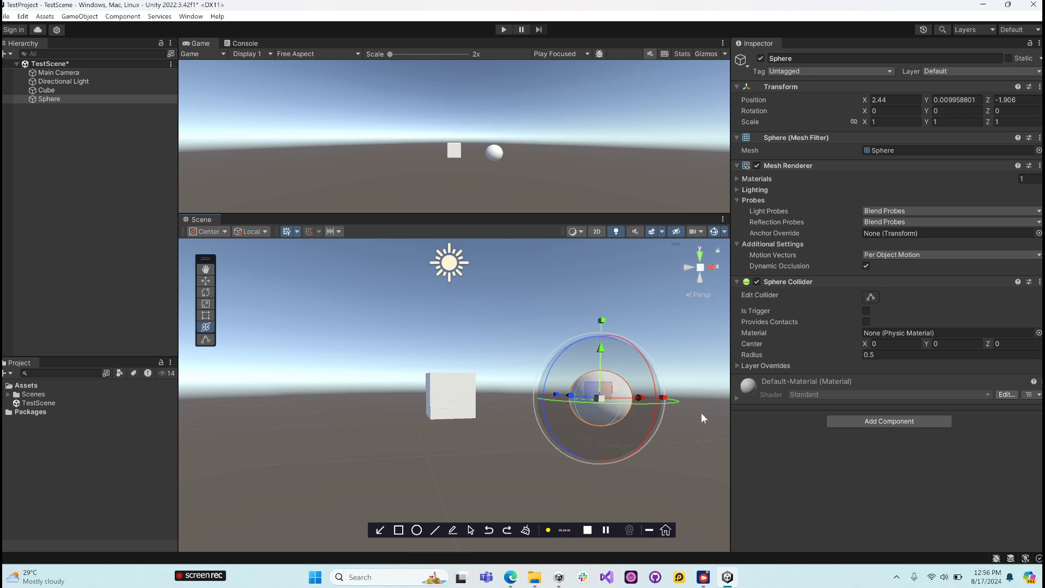
# - Compare the Mesh Filter of the cube and the sphere, and review the meshes available for the sphere without changing its mesh
pyautogui.click(61, 91)
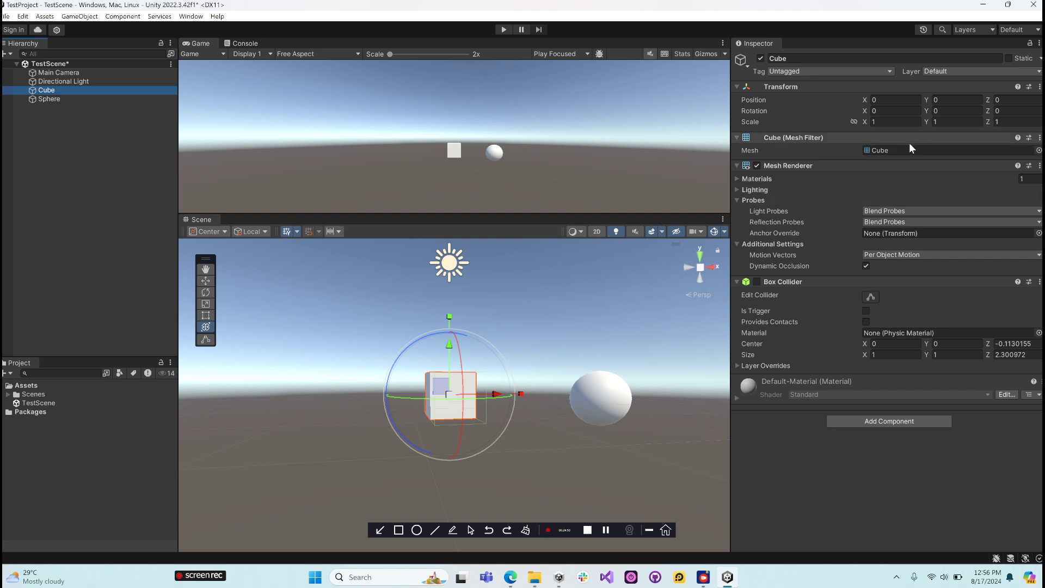
pyautogui.click(80, 98)
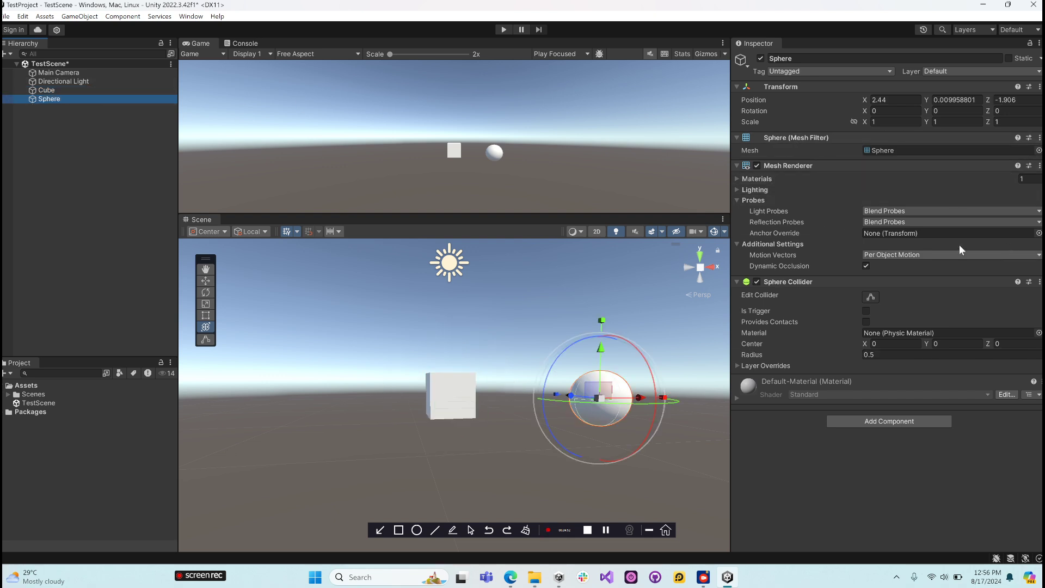
pyautogui.click(878, 150)
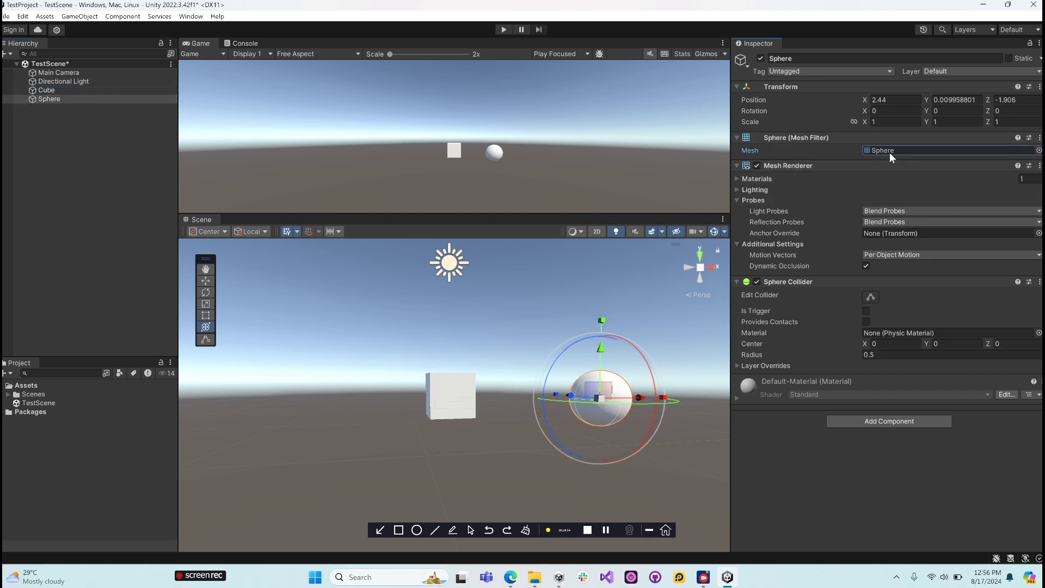
pyautogui.click(1039, 150)
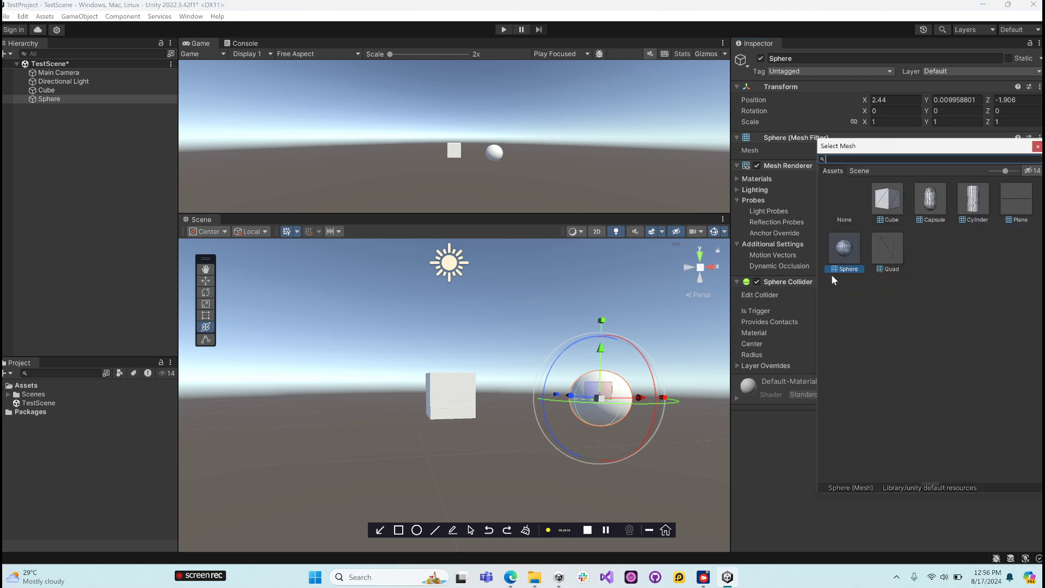
pyautogui.moveTo(815, 282); pyautogui.dragTo(629, 282)
pyautogui.moveTo(1005, 170); pyautogui.dragTo(1016, 171)
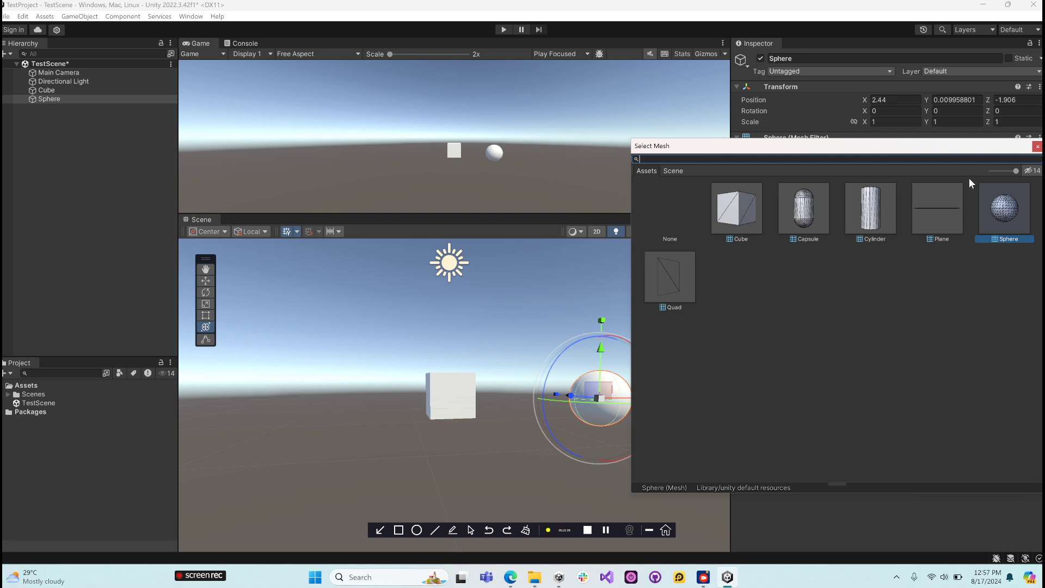
pyautogui.click(1038, 147)
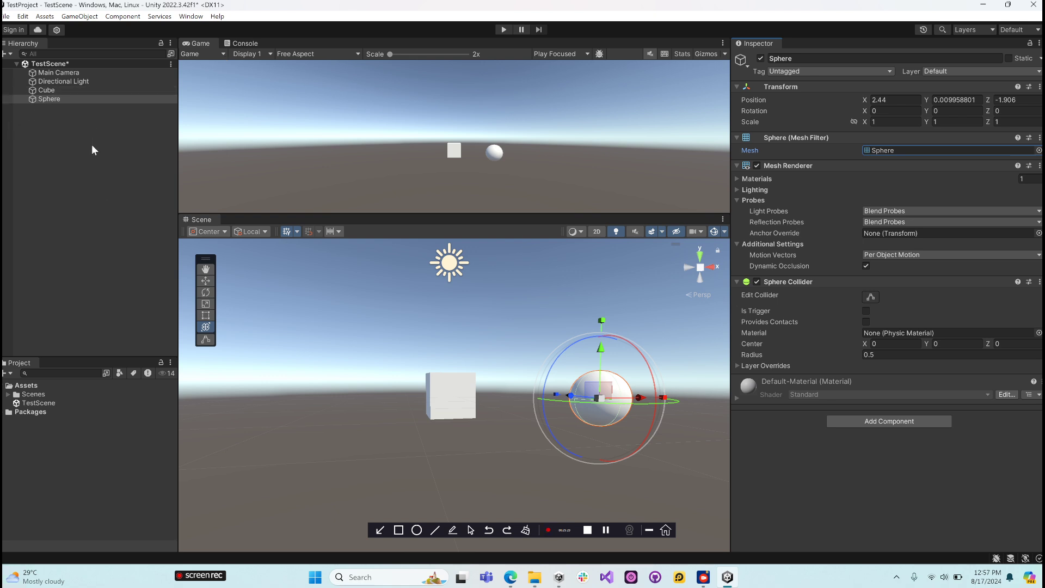
# - Expand the Materials and Lighting settings of the cube's Mesh Renderer in a wider Inspector and examine its Element 0 material
pyautogui.click(104, 54)
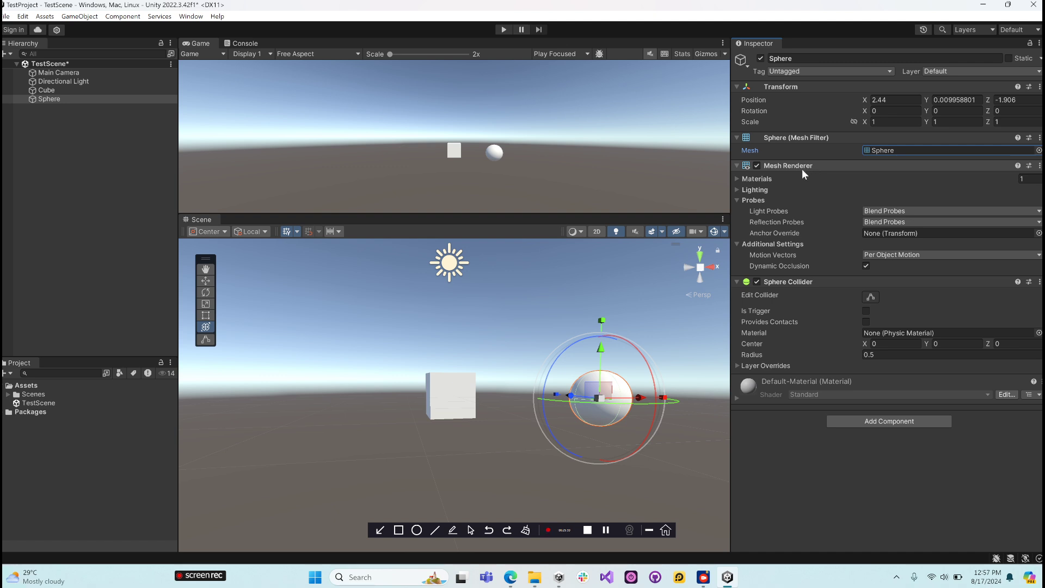
pyautogui.click(47, 90)
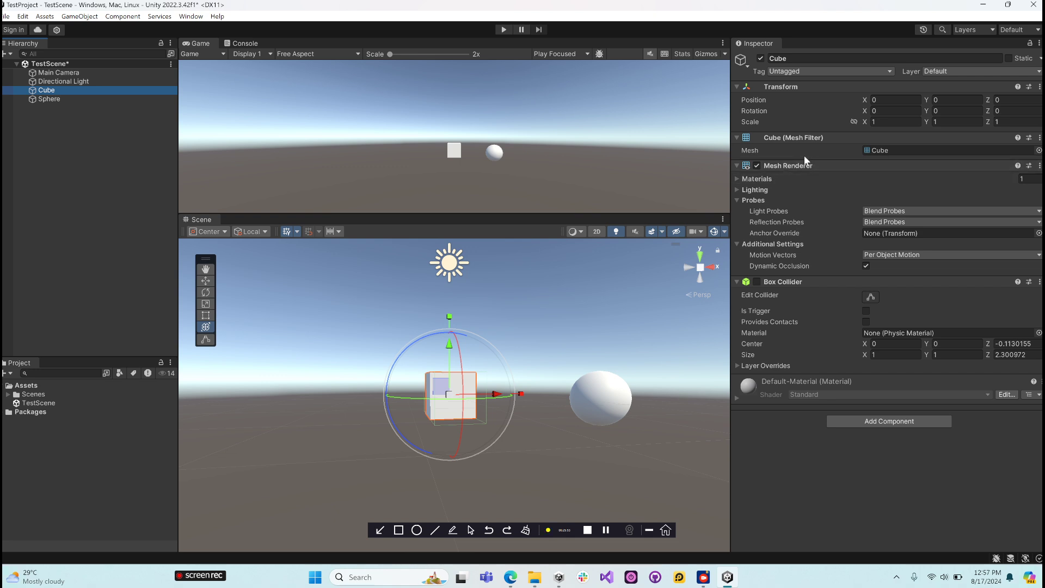
pyautogui.click(736, 179)
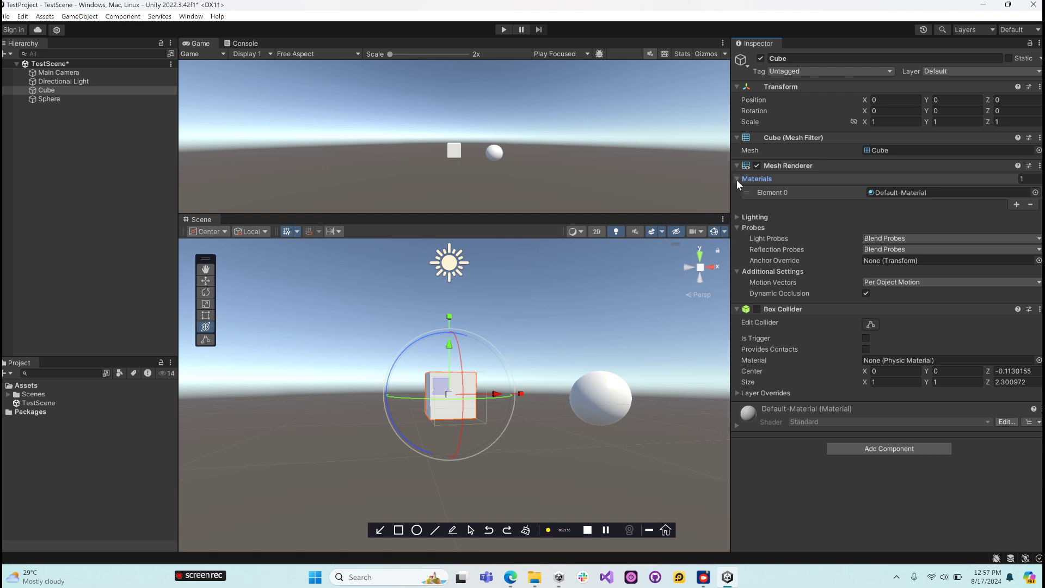
pyautogui.click(737, 217)
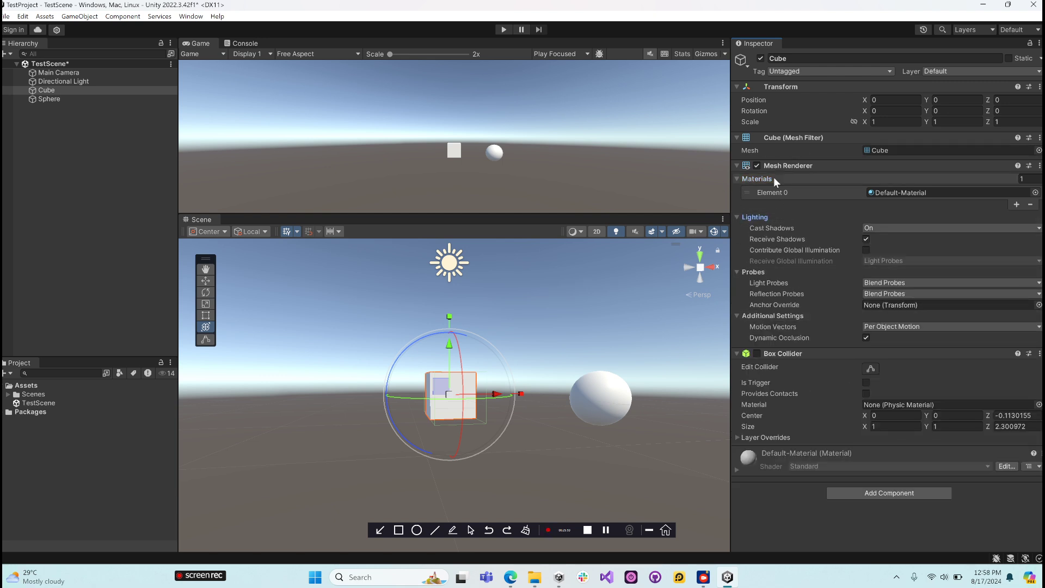
pyautogui.moveTo(731, 181); pyautogui.dragTo(662, 181)
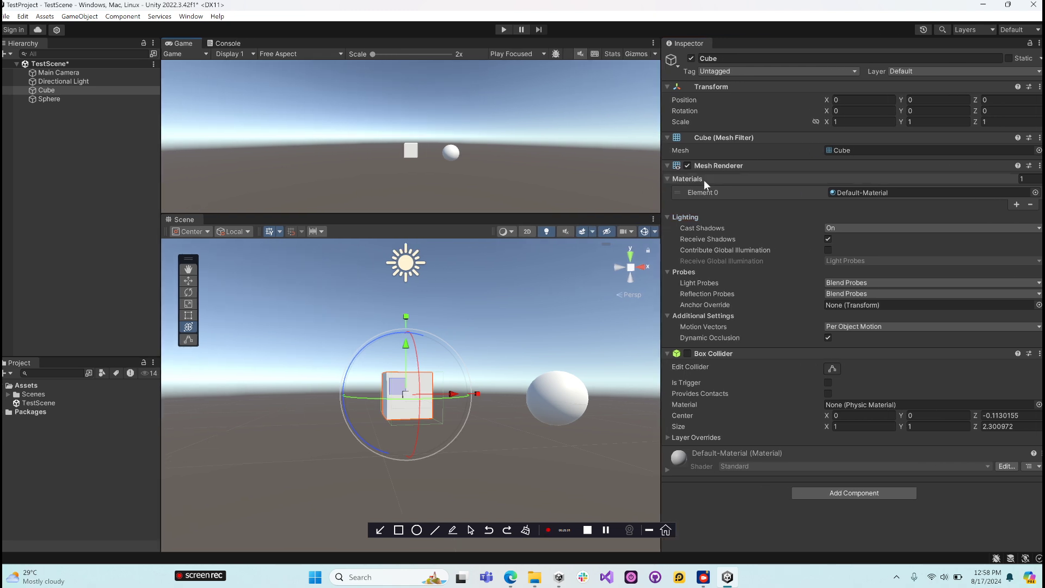
pyautogui.click(843, 194)
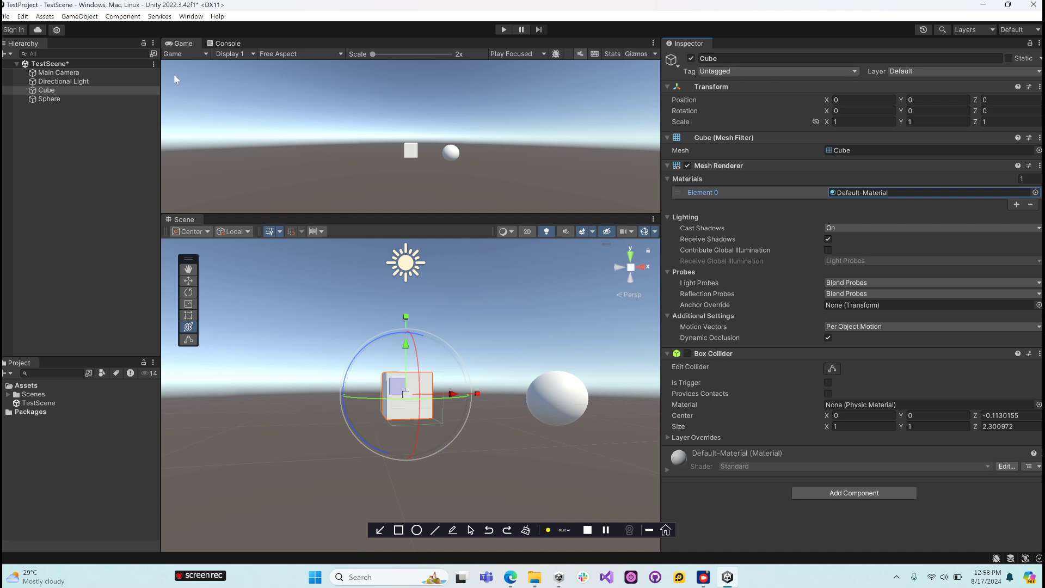
# - Narrow the Inspector to give the Scene view more room and show the Console in place of the Game view
pyautogui.scroll(-5, 444, 280)
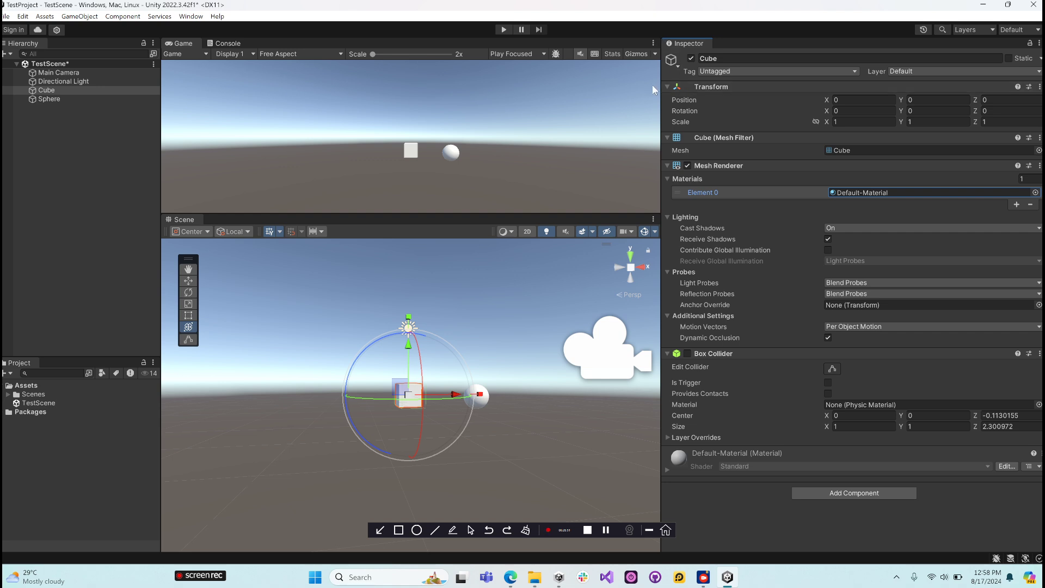
pyautogui.click(639, 106)
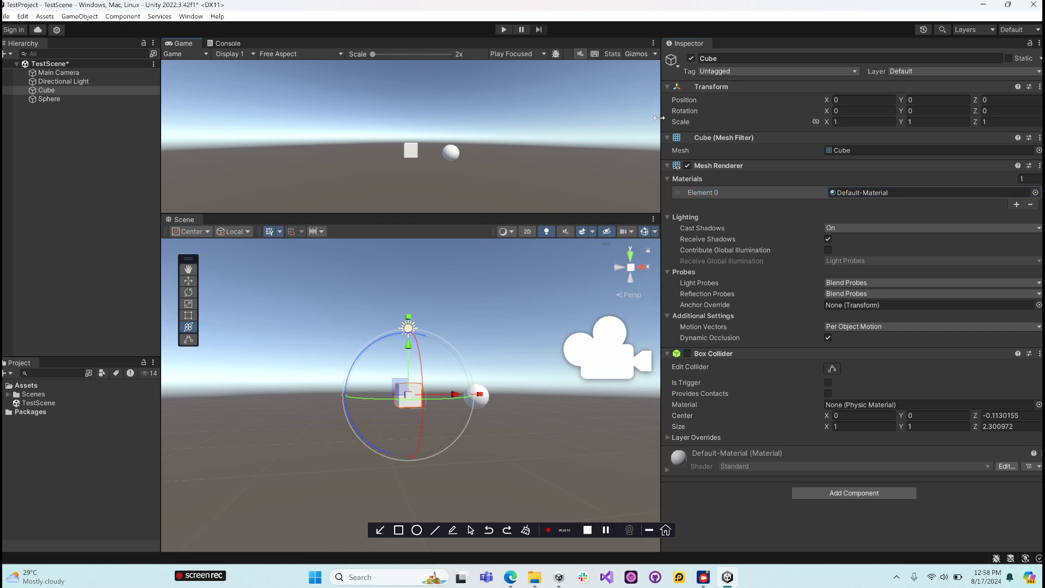
pyautogui.moveTo(660, 118); pyautogui.dragTo(707, 139)
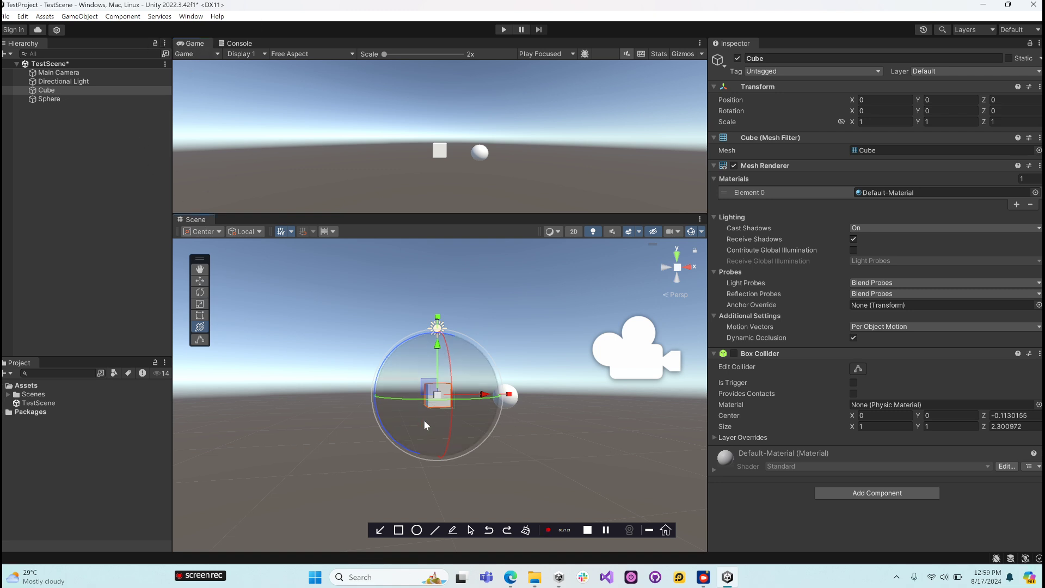
pyautogui.click(233, 43)
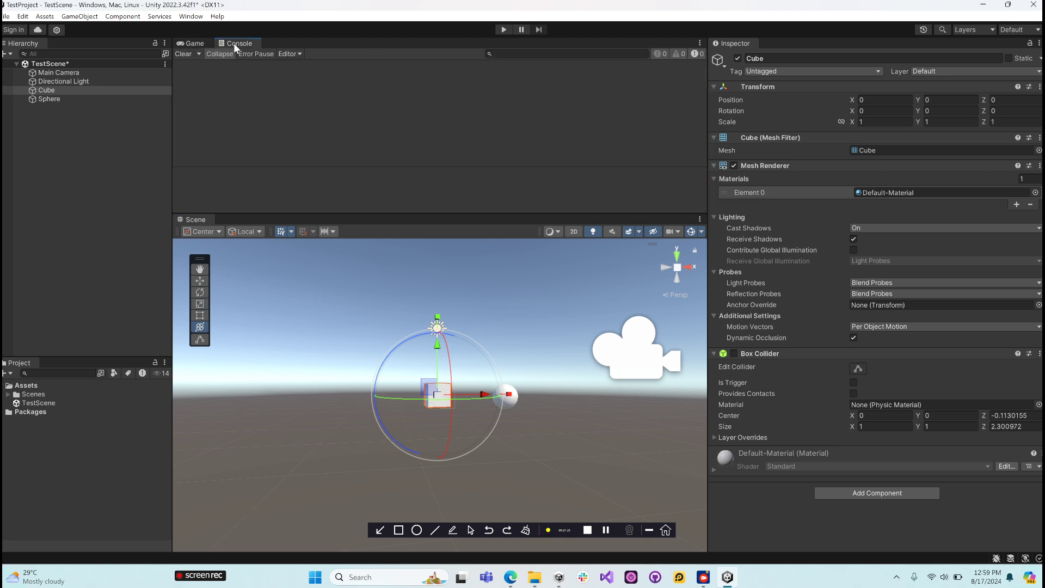